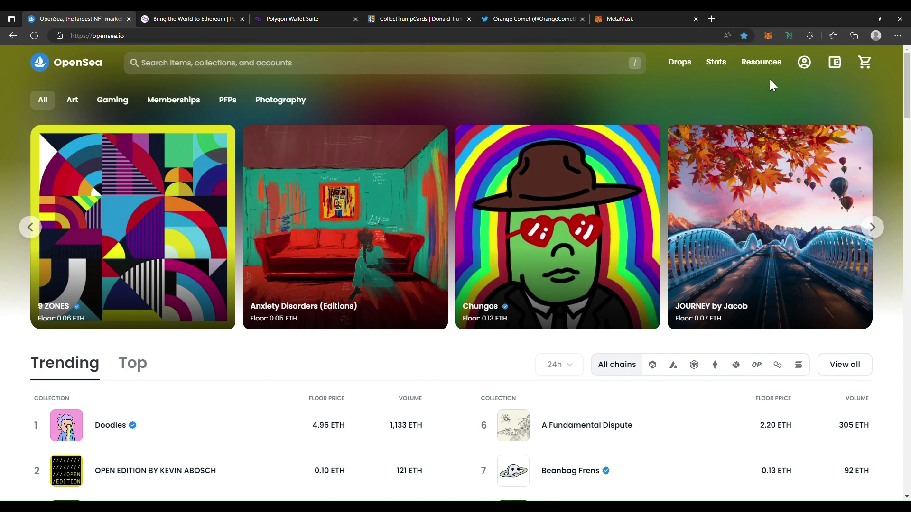
Bring up the account menu from the profile icon on the OpenSea homepage.
mouse_move(806, 63)
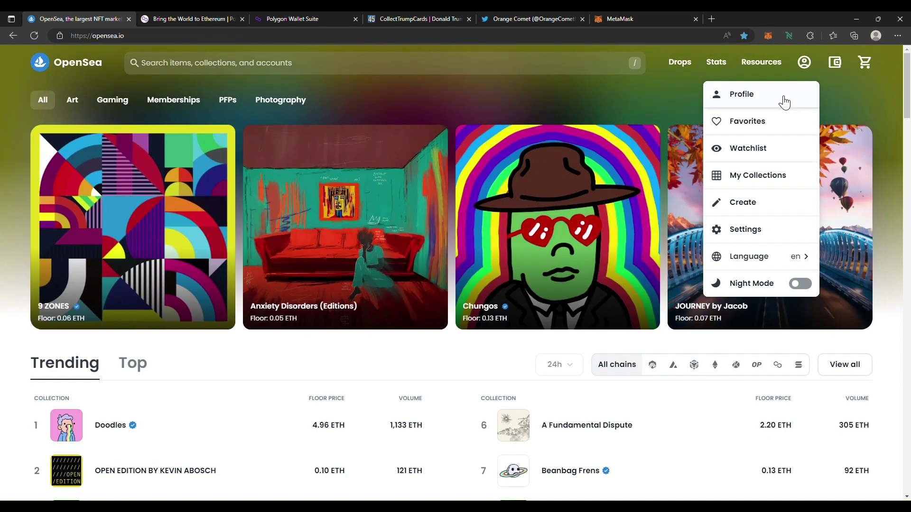
Expand the full wallet provider list and connect with MetaMask.
left_click(784, 99)
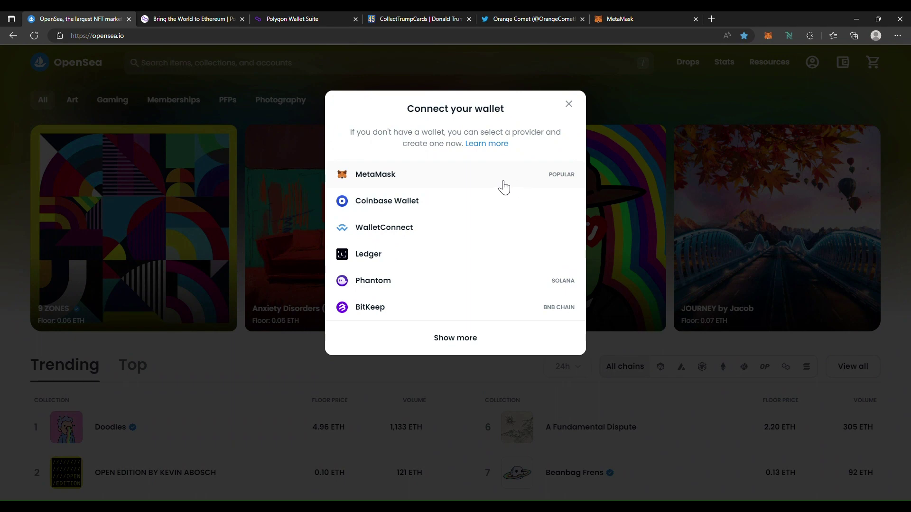
left_click(443, 339)
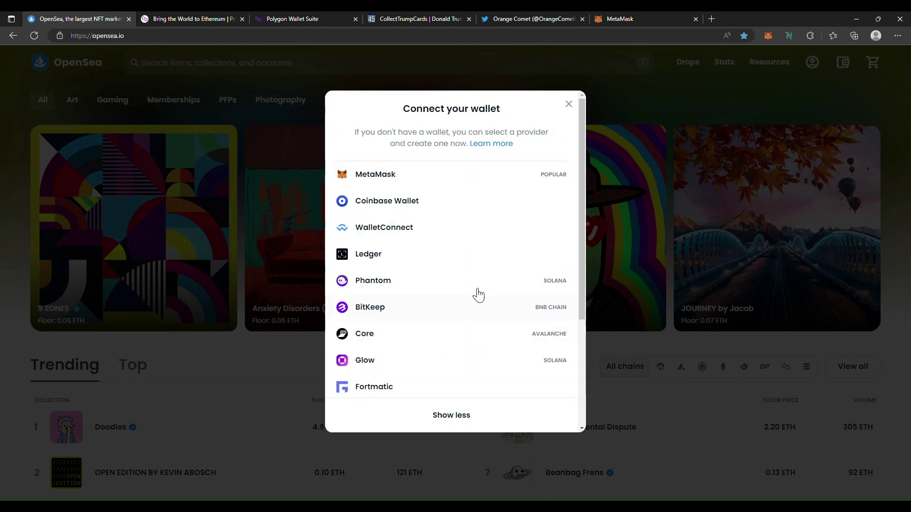
scroll(462, 376, "down", 4)
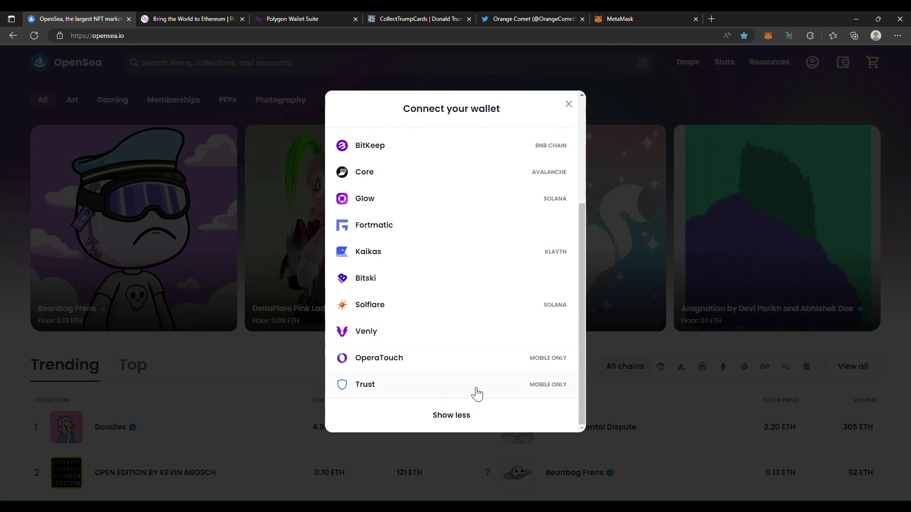
scroll(477, 394, "up", 4)
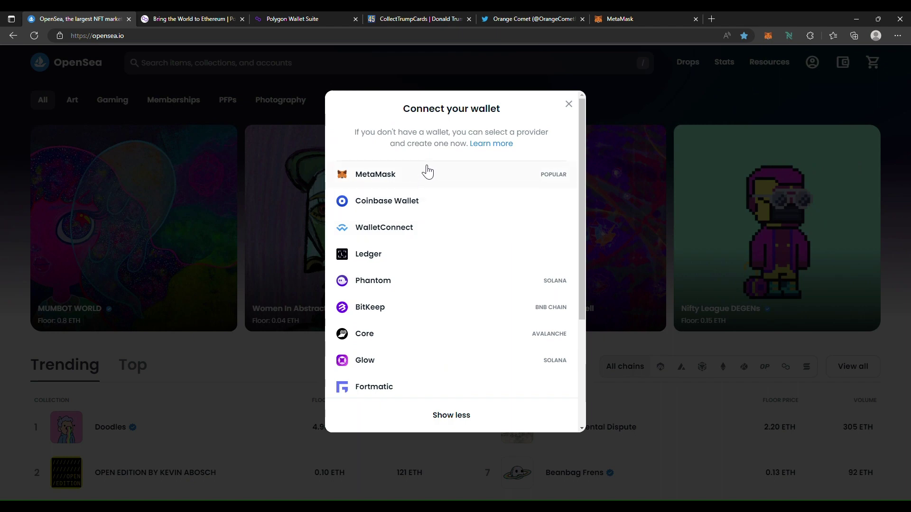
left_click(437, 177)
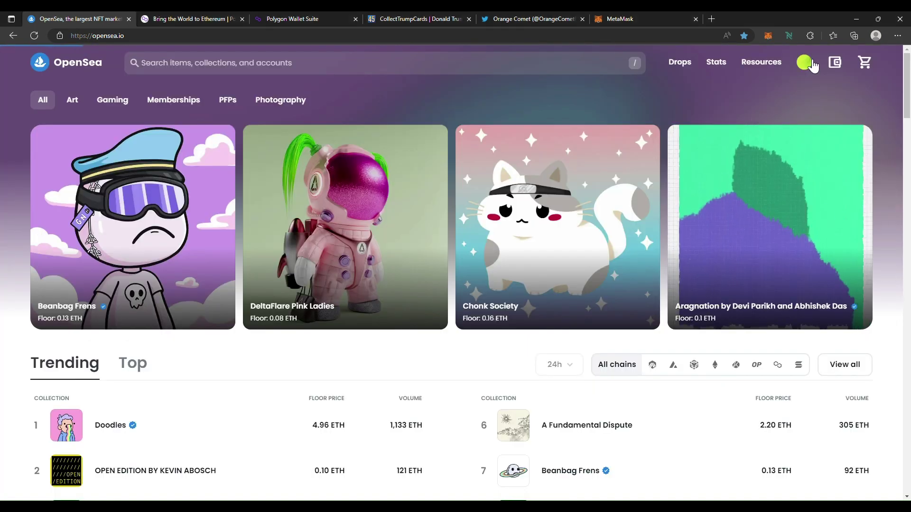
Open your profile, browse its 28 collected NFTs, and show recent searches.
left_click(804, 62)
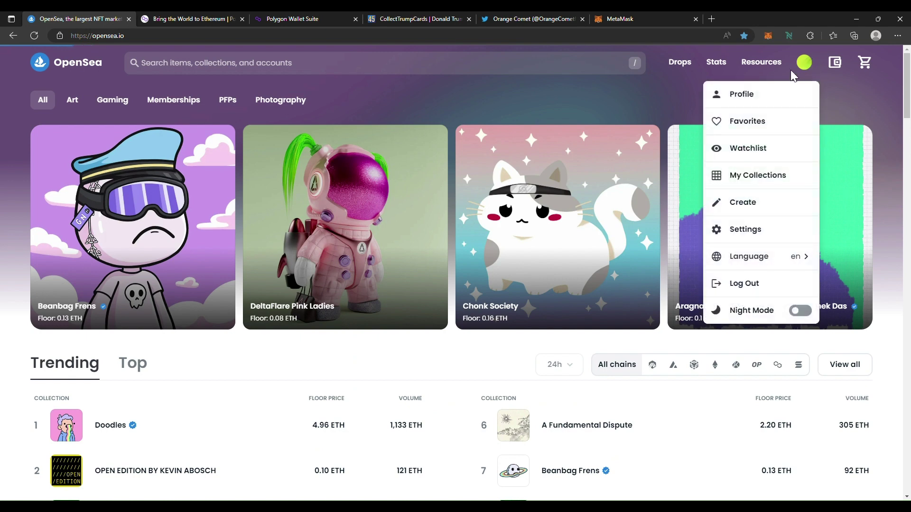
left_click(757, 93)
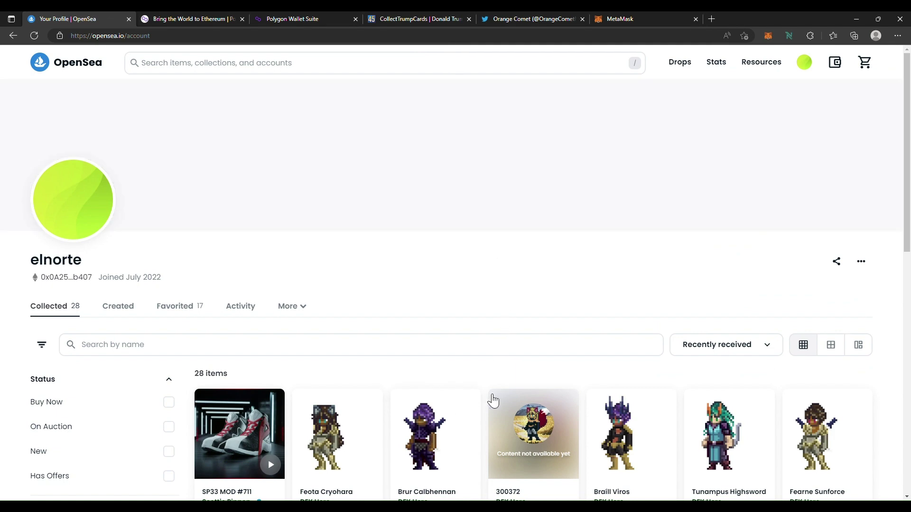
scroll(371, 304, "down", 3)
scroll(370, 304, "down", 9)
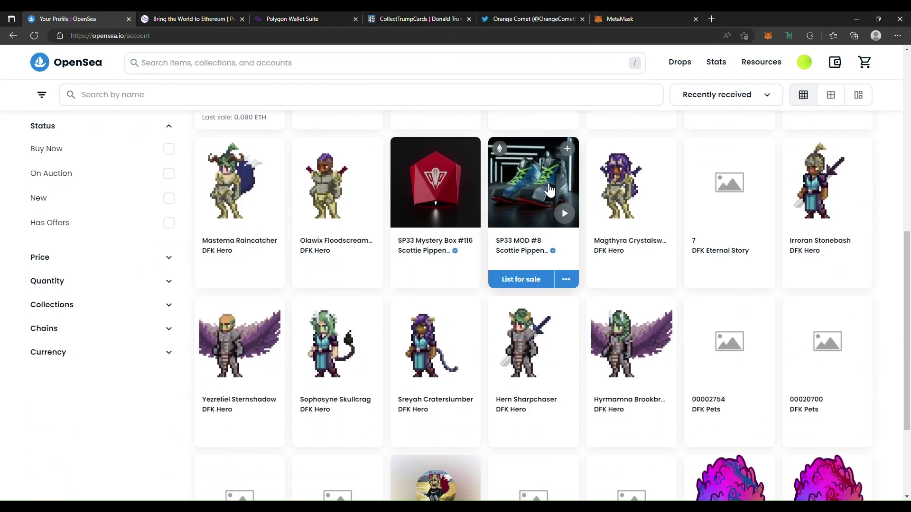
scroll(696, 179, "down", 1)
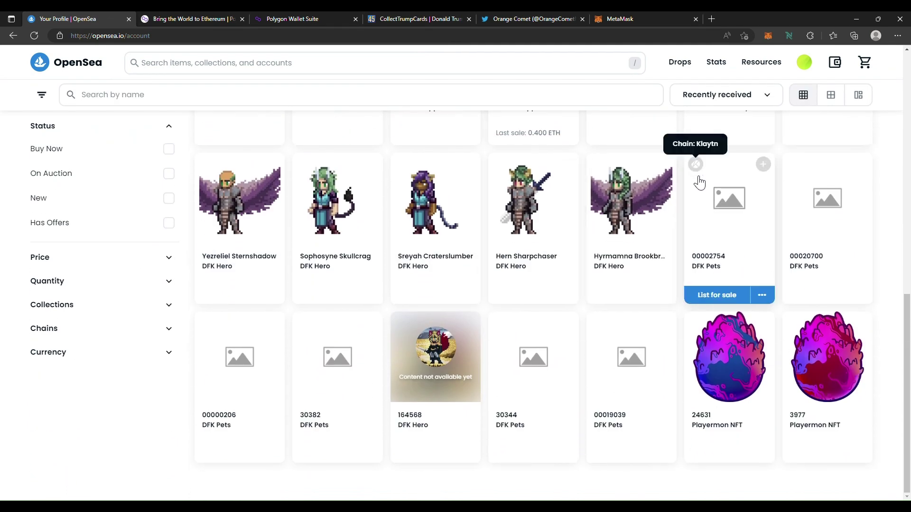
scroll(592, 221, "up", 12)
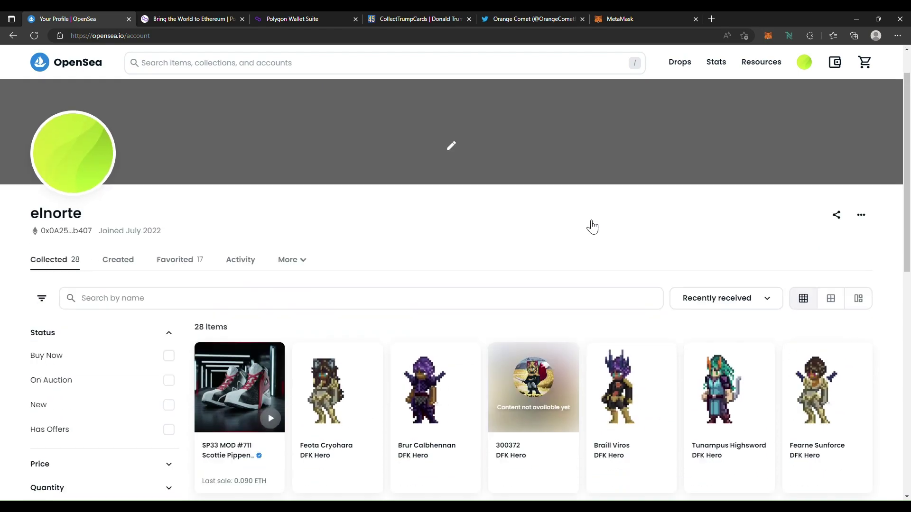
scroll(591, 223, "down", 4)
scroll(554, 226, "down", 4)
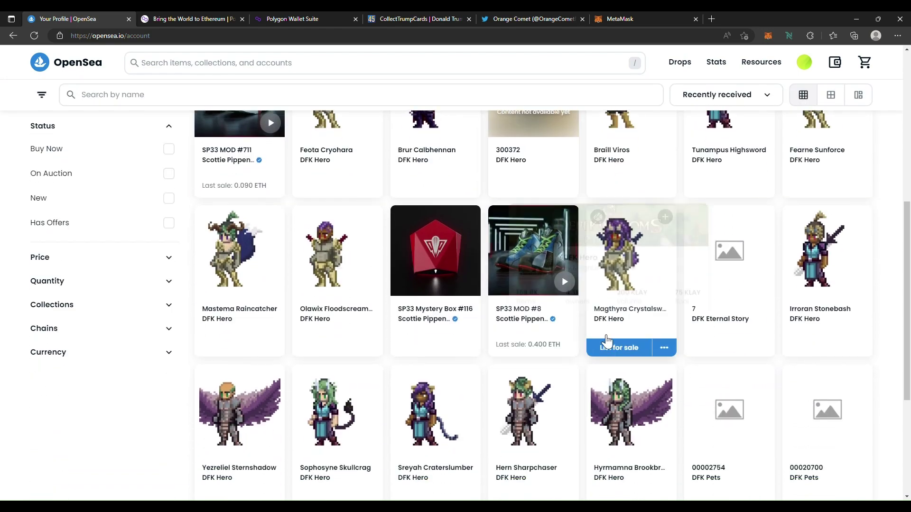
scroll(602, 332, "up", 7)
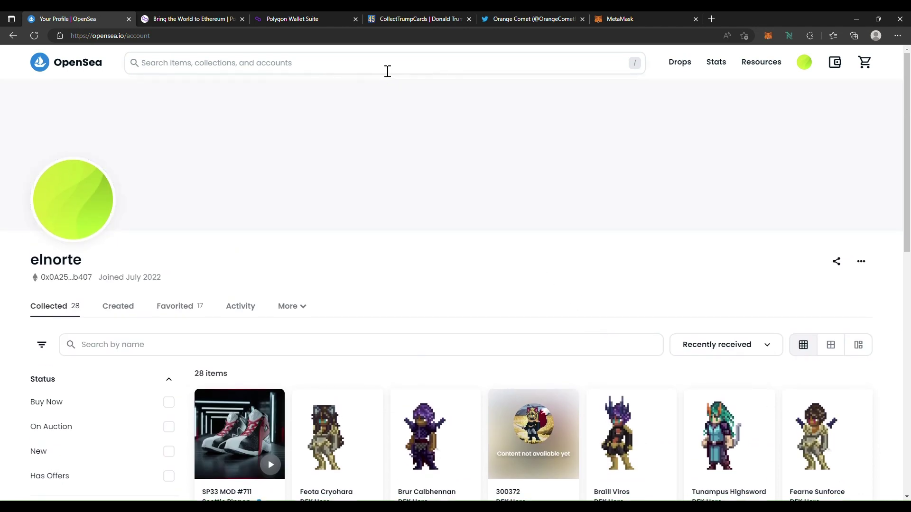
left_click(385, 67)
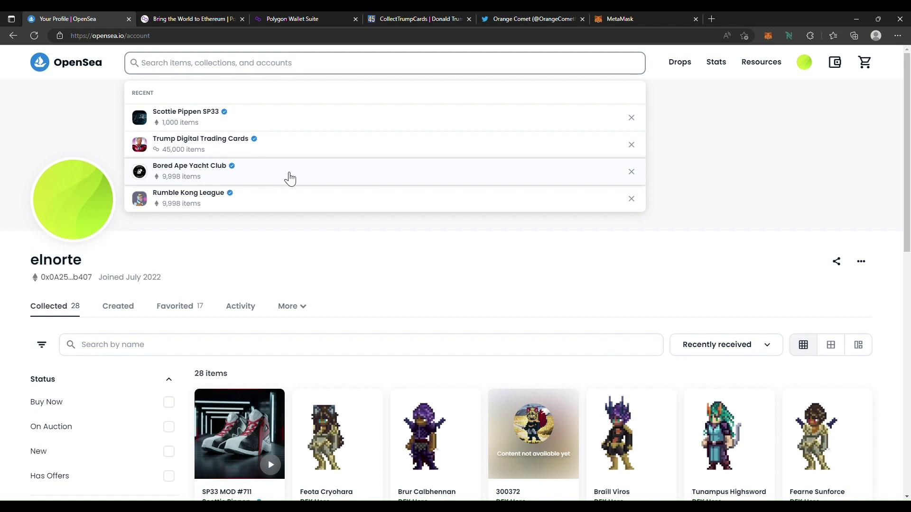
Open Bored Ape Yacht Club from recent searches and scroll down to its Hat trait filter.
left_click(288, 178)
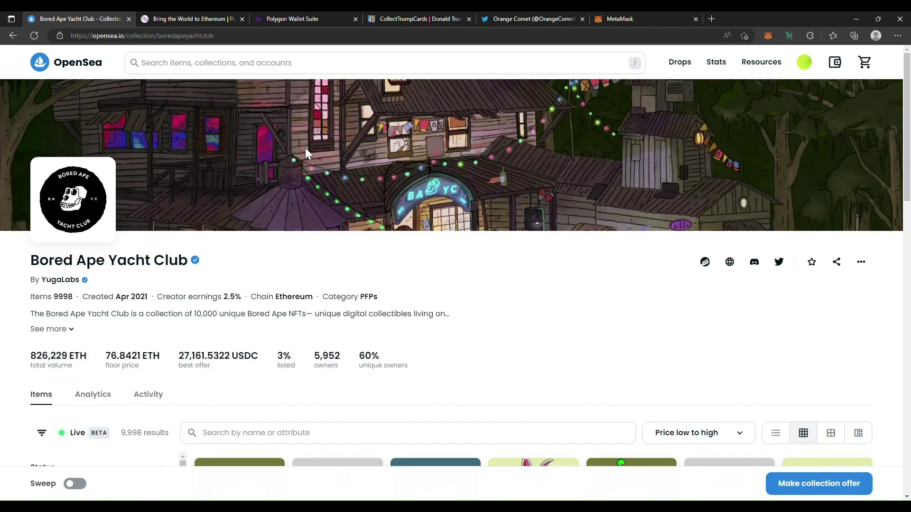
scroll(195, 285, "down", 1)
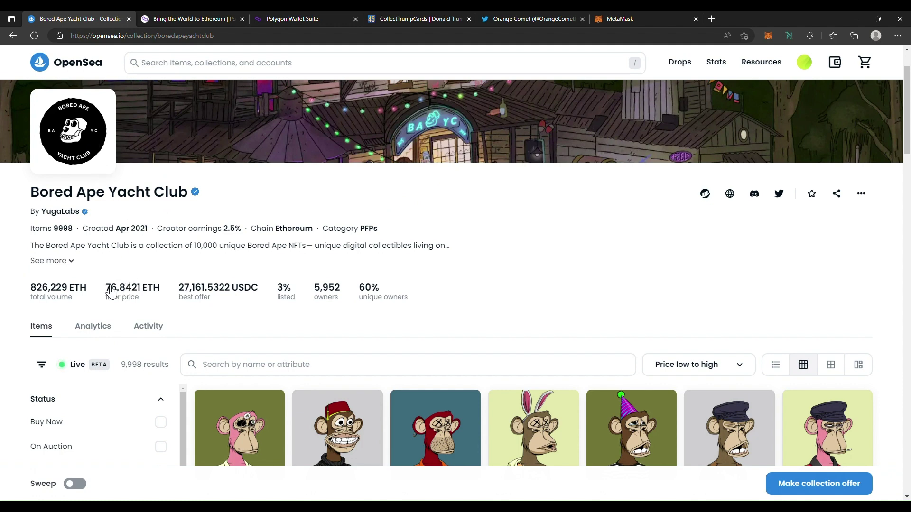
scroll(356, 274, "down", 3)
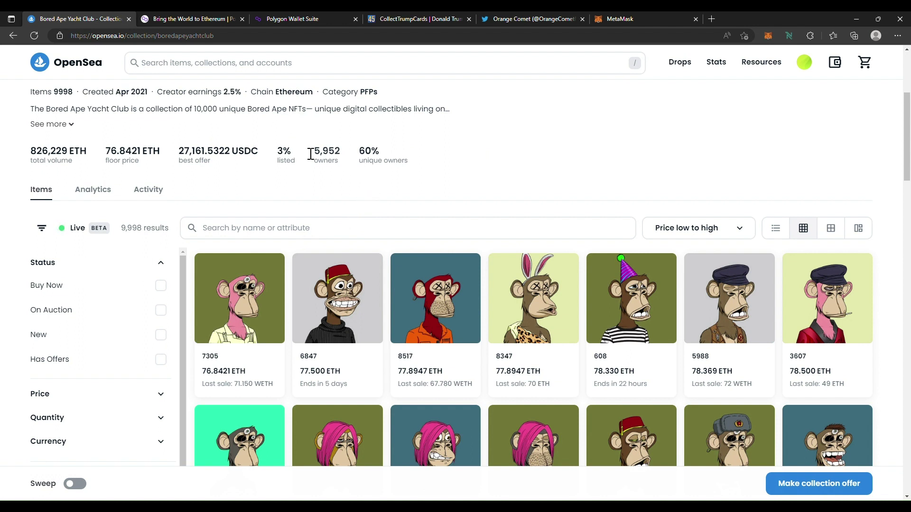
mouse_move(290, 156)
scroll(361, 164, "down", 1)
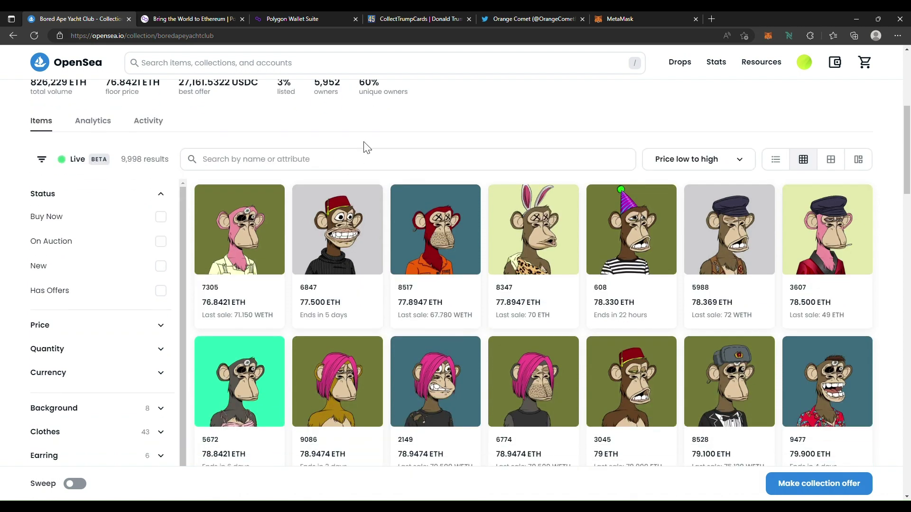
mouse_move(279, 236)
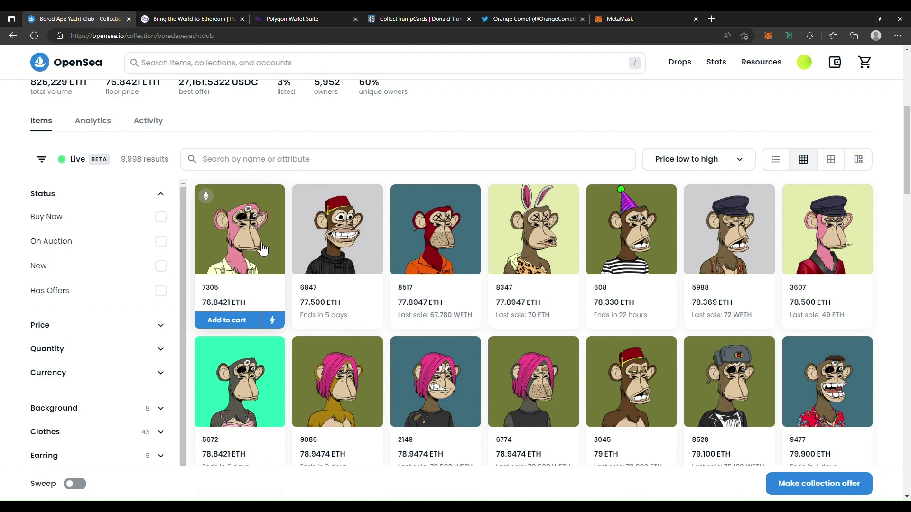
scroll(245, 219, "down", 2)
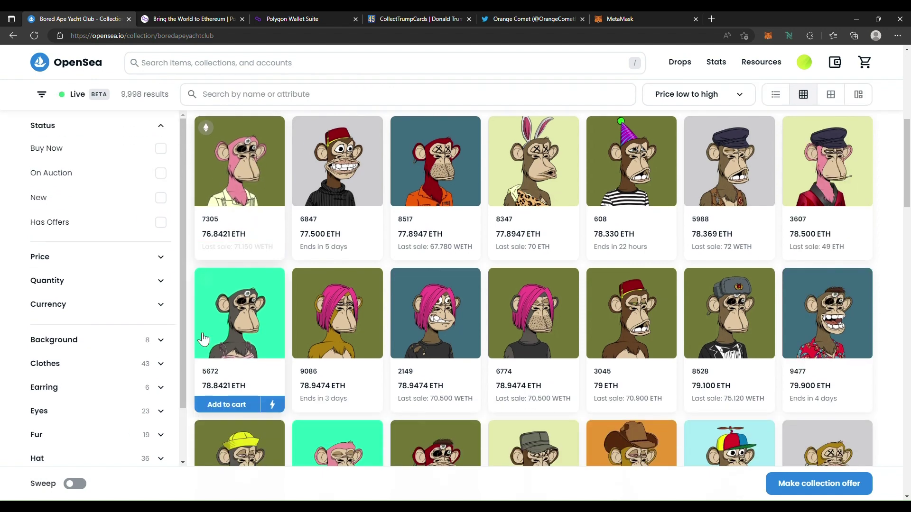
scroll(162, 292, "down", 2)
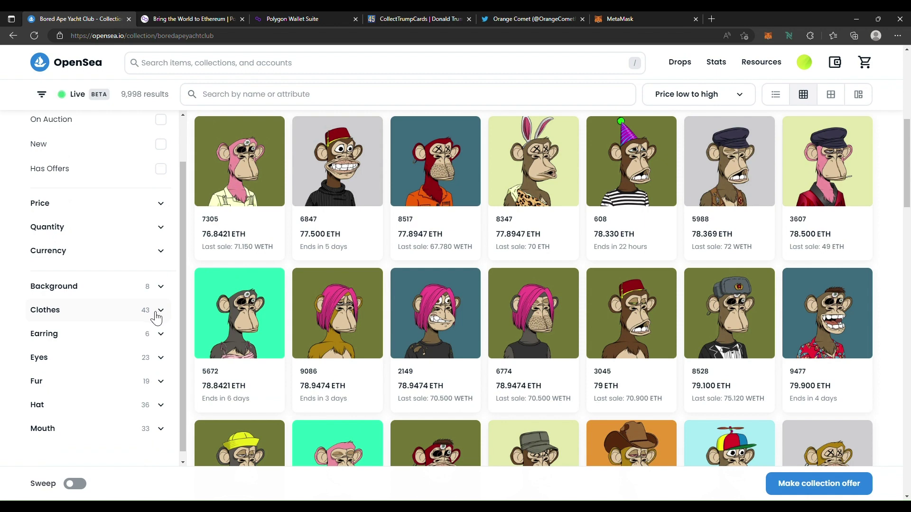
Filter the Bored Ape Yacht Club listing to Hat: Cowboy hat.
left_click(137, 406)
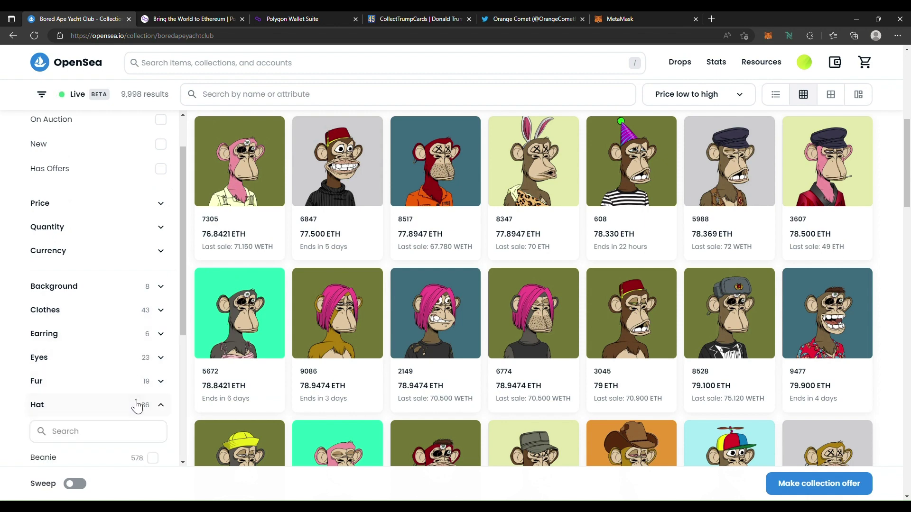
scroll(137, 406, "down", 3)
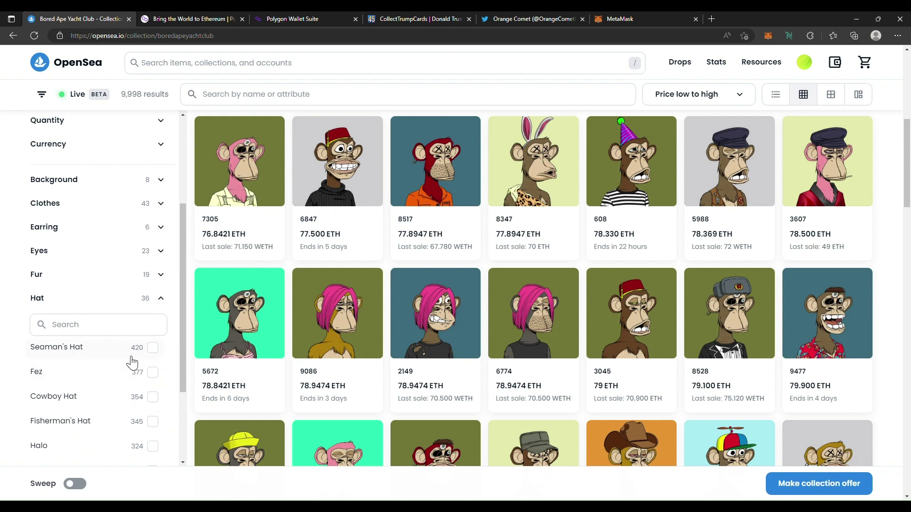
left_click(153, 398)
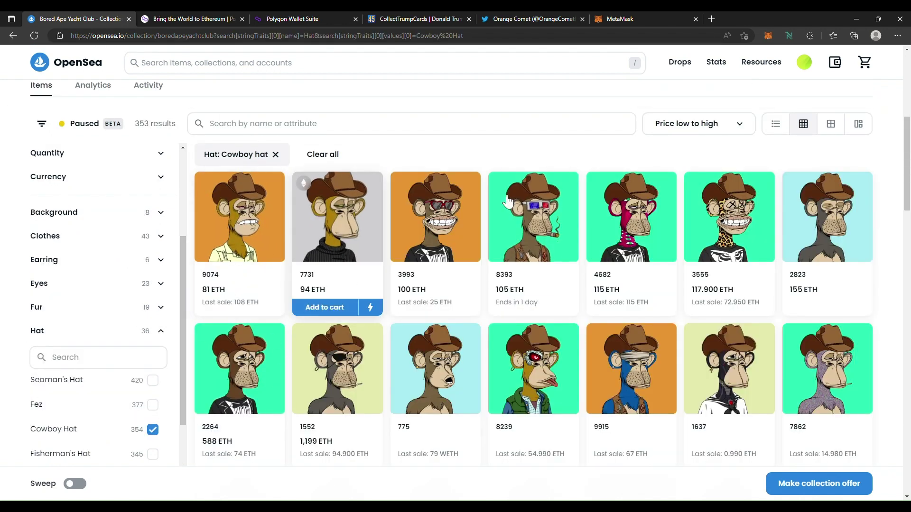
scroll(137, 285, "down", 3)
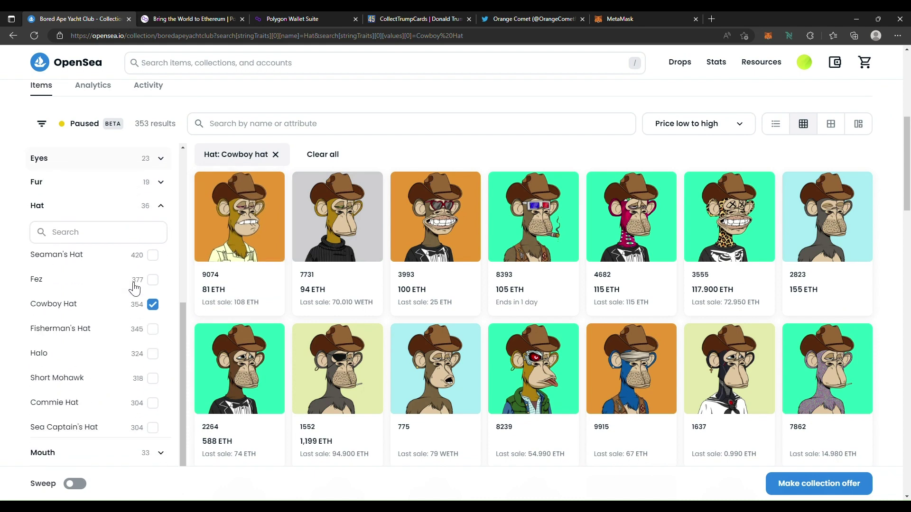
scroll(132, 403, "down", 5)
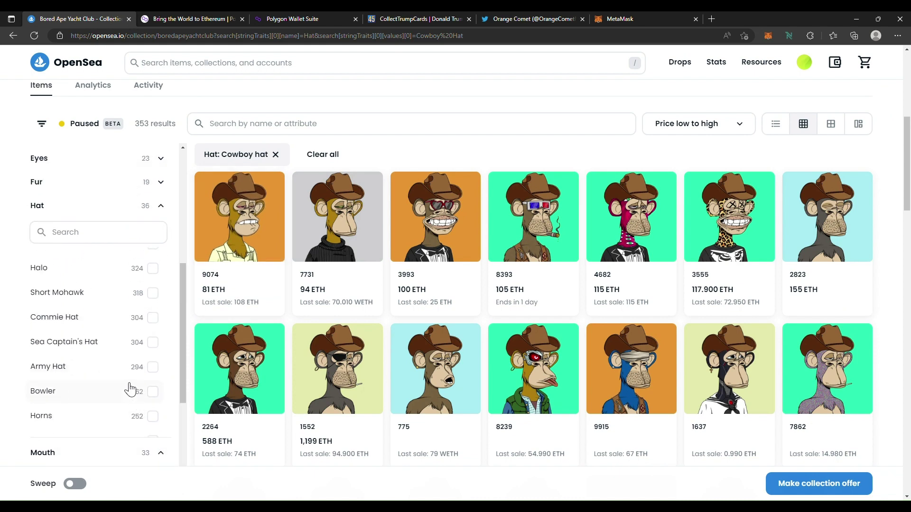
scroll(161, 455, "down", 4)
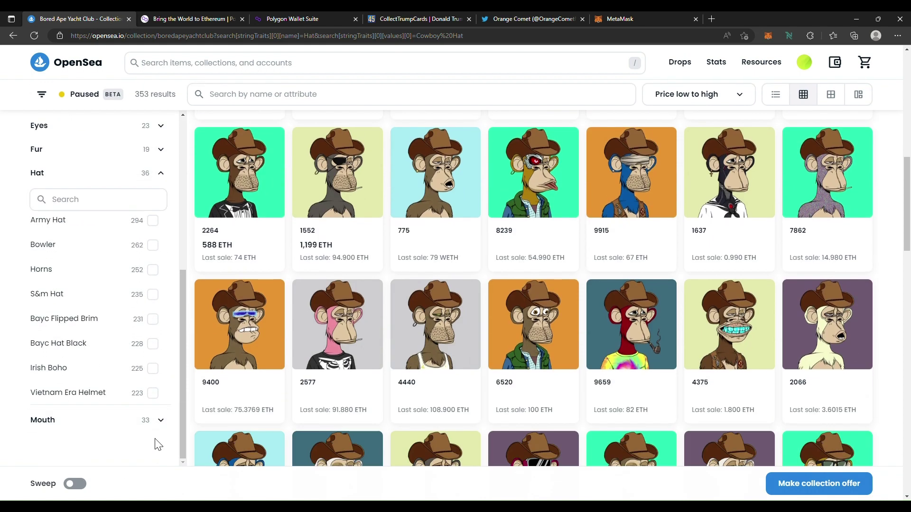
scroll(164, 424, "down", 4)
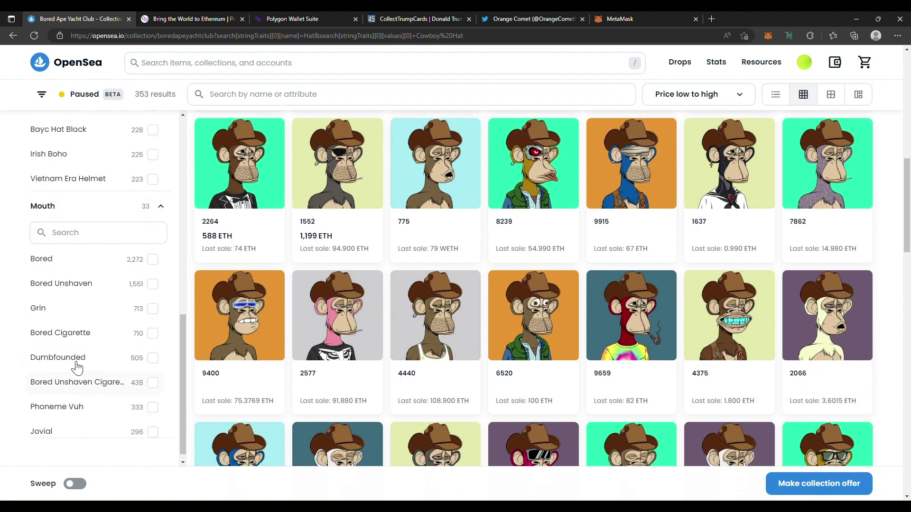
Try the Dumbfounded mouth filter, remove it again, and collapse the Mouth section.
left_click(153, 359)
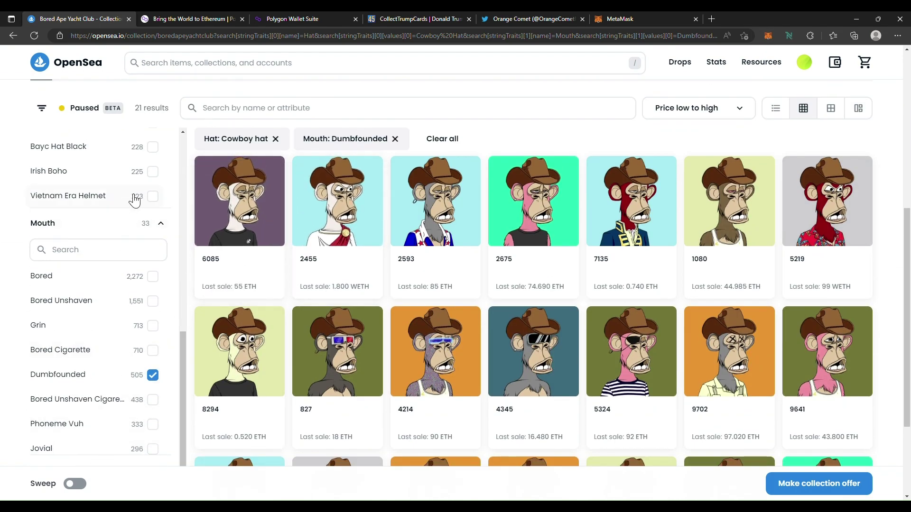
left_click(153, 374)
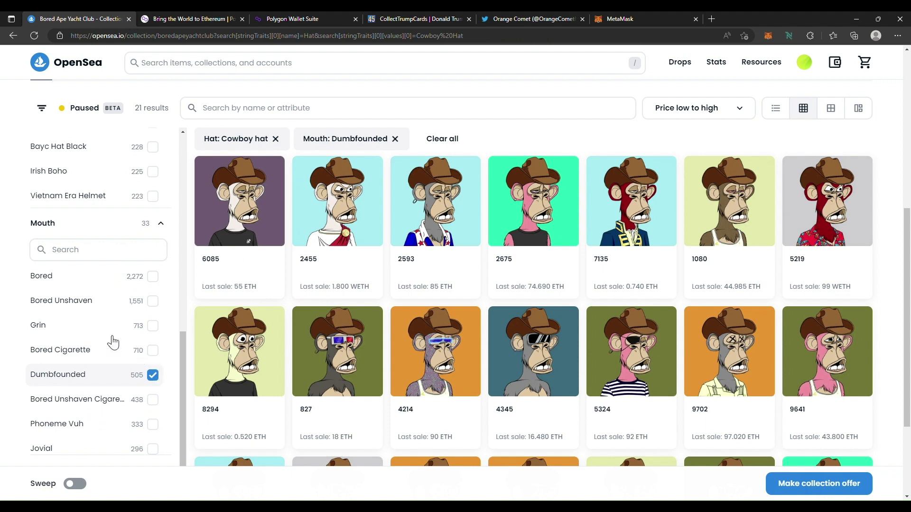
scroll(123, 332, "down", 5)
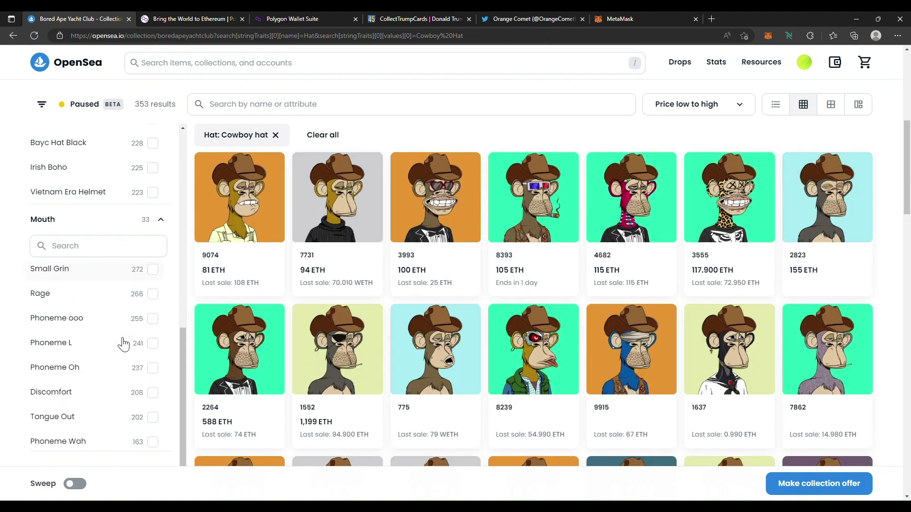
scroll(122, 346, "down", 8)
scroll(142, 366, "up", 5)
scroll(164, 323, "up", 5)
left_click(163, 228)
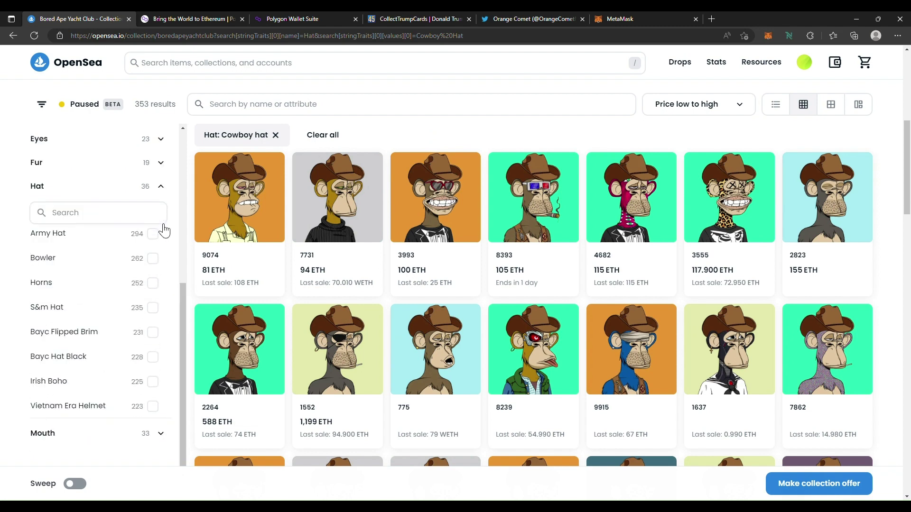
scroll(162, 227, "up", 5)
scroll(169, 254, "up", 8)
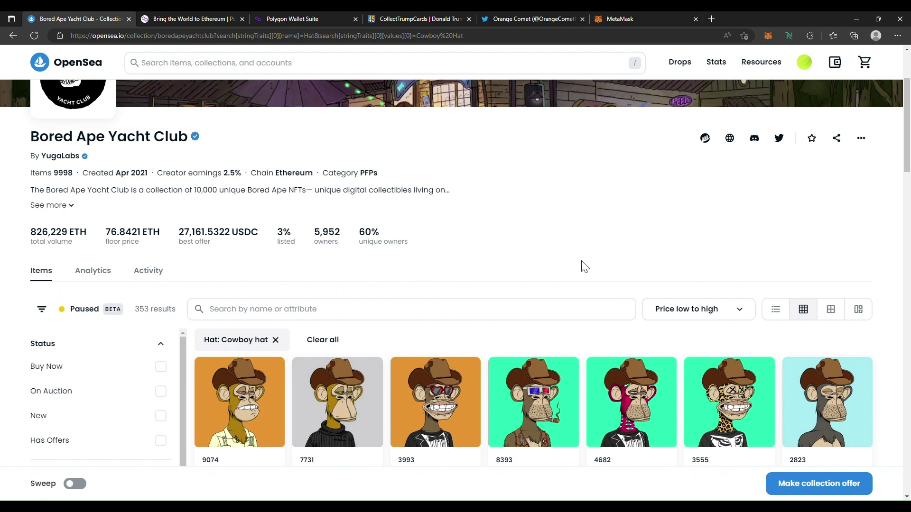
scroll(582, 265, "down", 3)
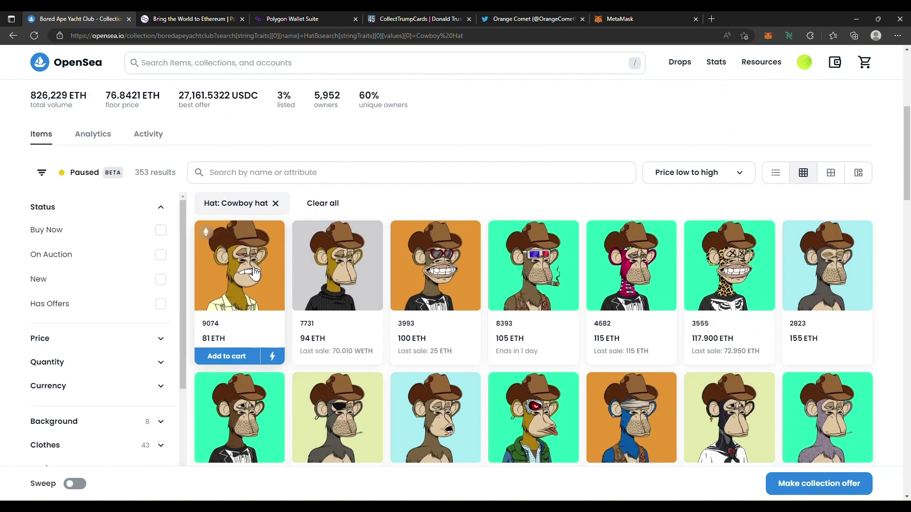
Open Bored Ape #9074, priced at 81 ETH, and browse its Offers table.
left_click(254, 273)
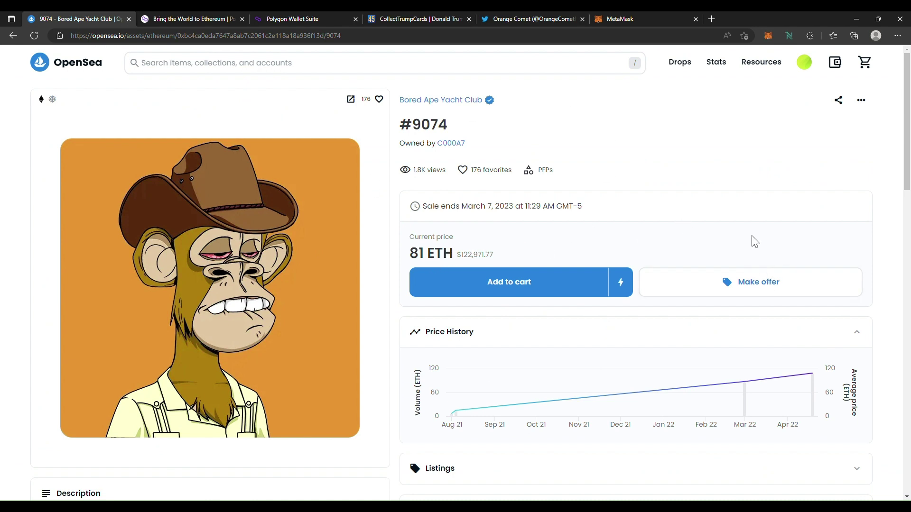
scroll(747, 252, "down", 3)
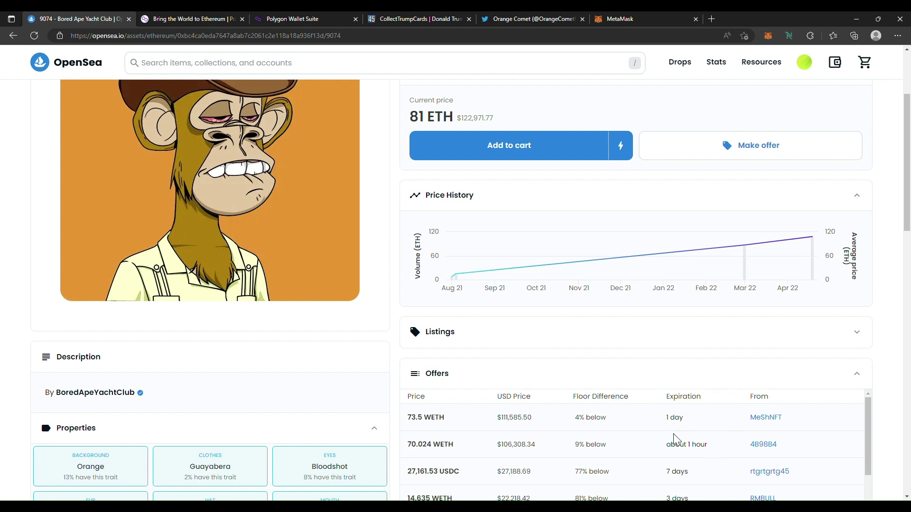
mouse_move(595, 426)
scroll(479, 394, "down", 4)
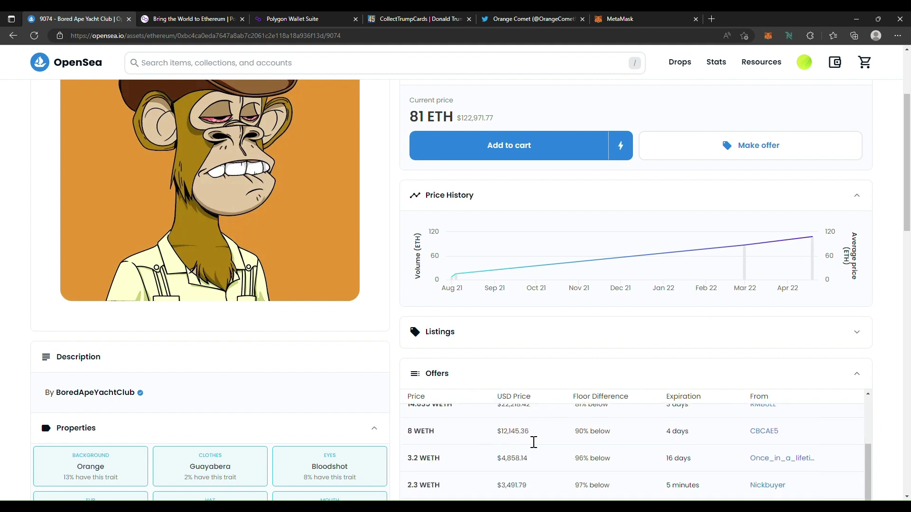
scroll(533, 437, "up", 4)
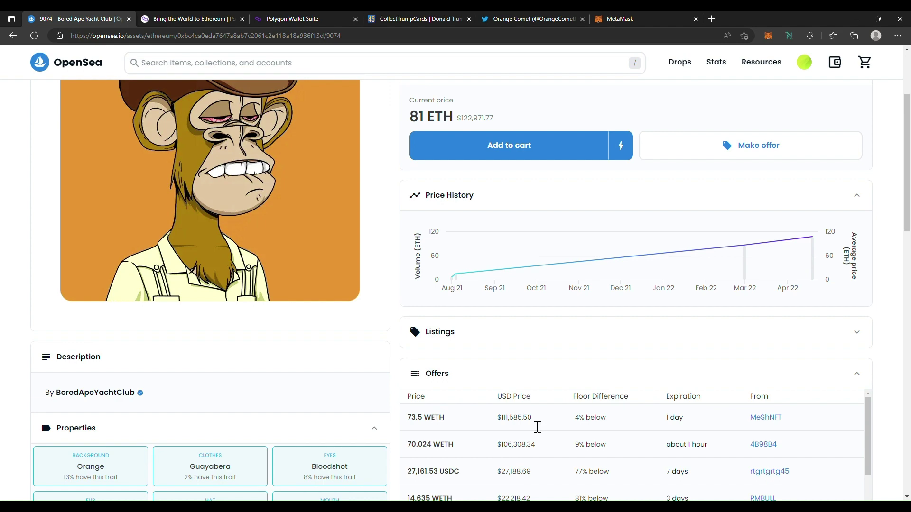
scroll(376, 356, "up", 3)
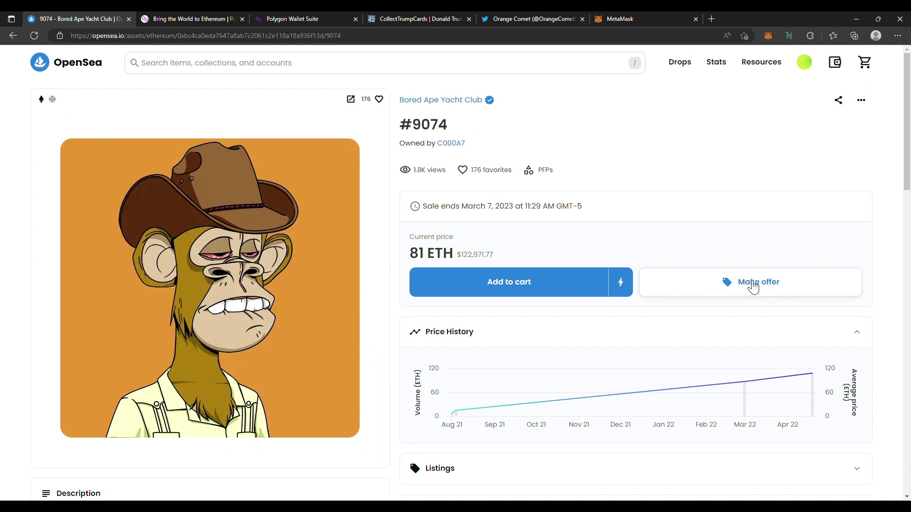
Attempt a 0.5 WETH offer on ape #9074, then close the form over insufficient WETH.
left_click(764, 287)
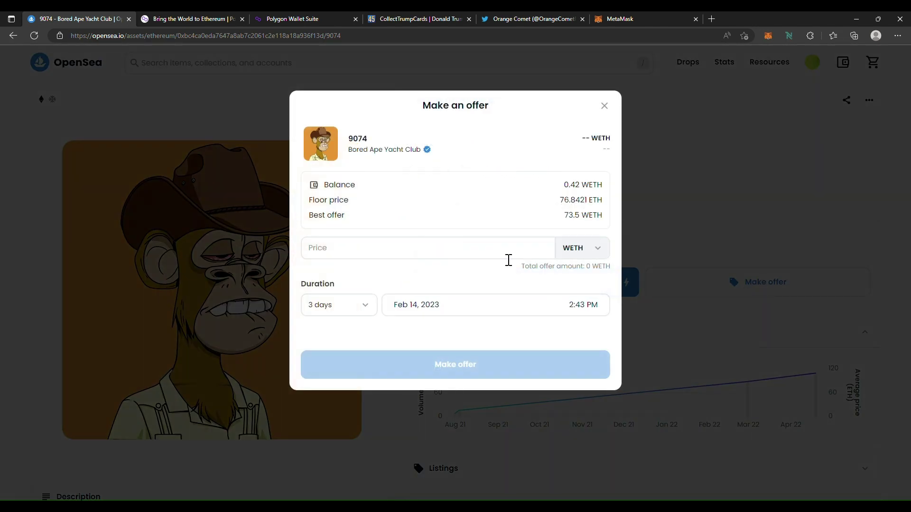
left_click(505, 260)
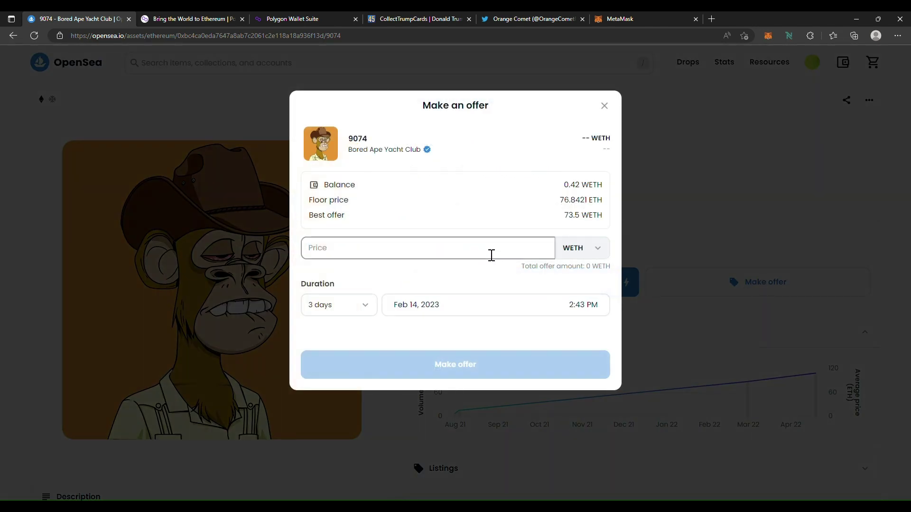
type(".")
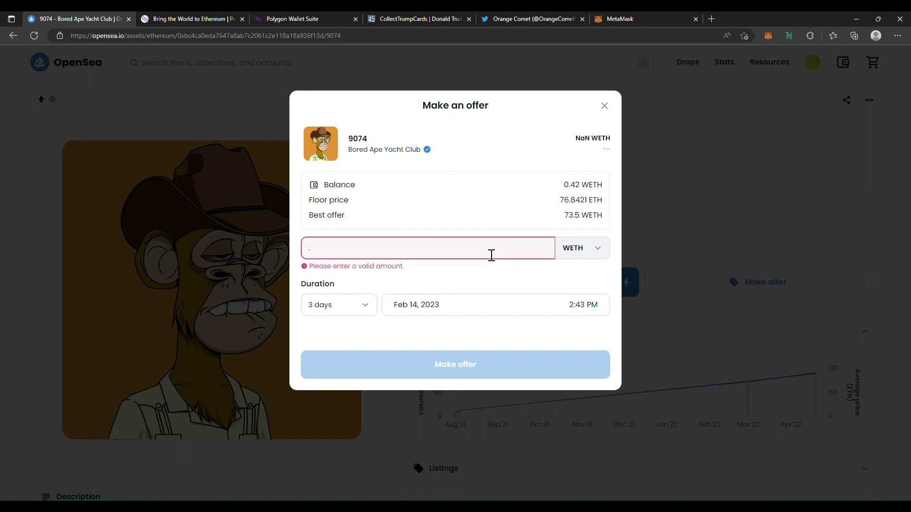
key("BackSpace")
type(".5")
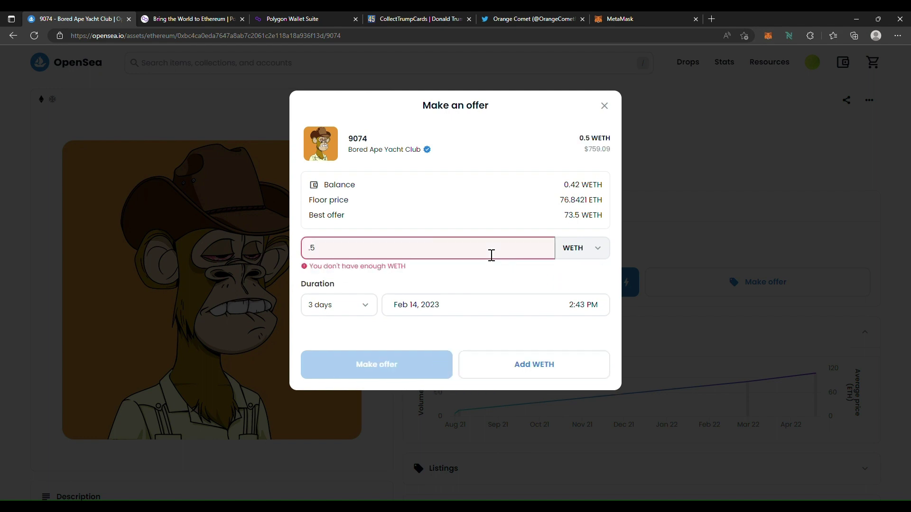
left_click(249, 245)
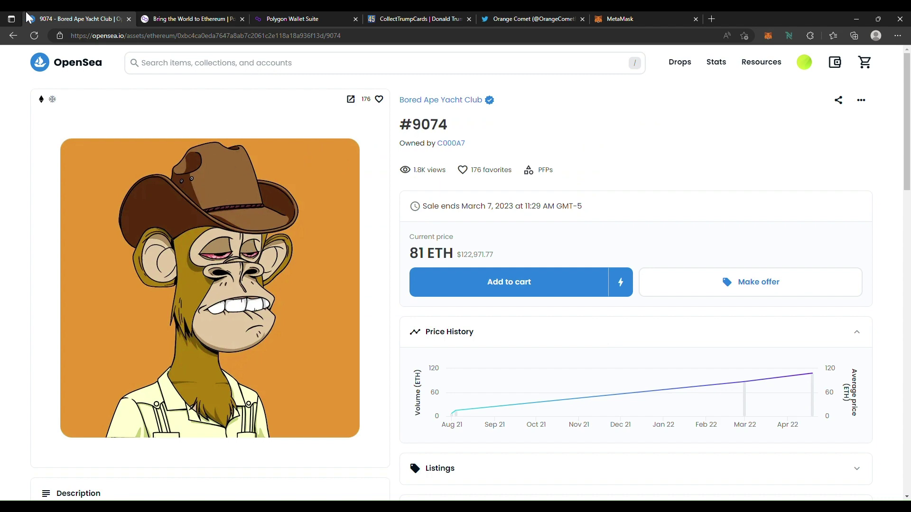
Reopen the offer form and submit a 0.3 WETH offer.
left_click(721, 280)
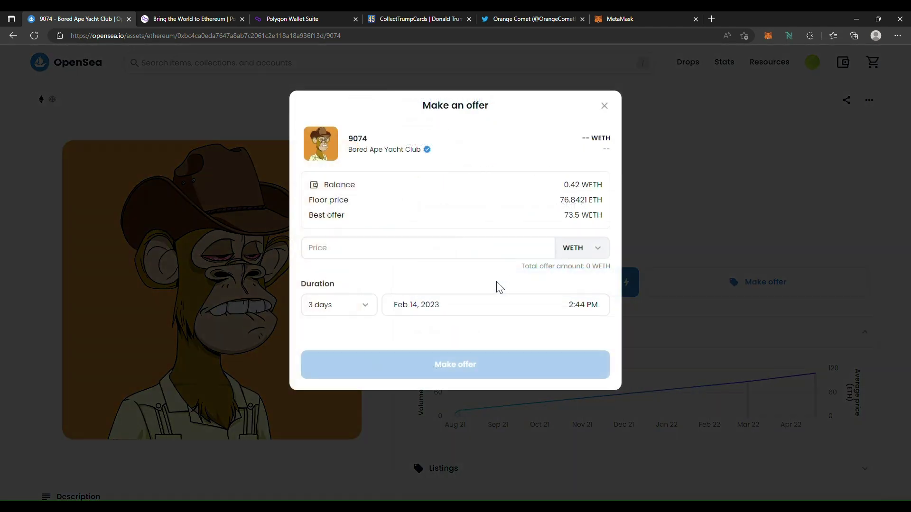
left_click(480, 250)
type(".3")
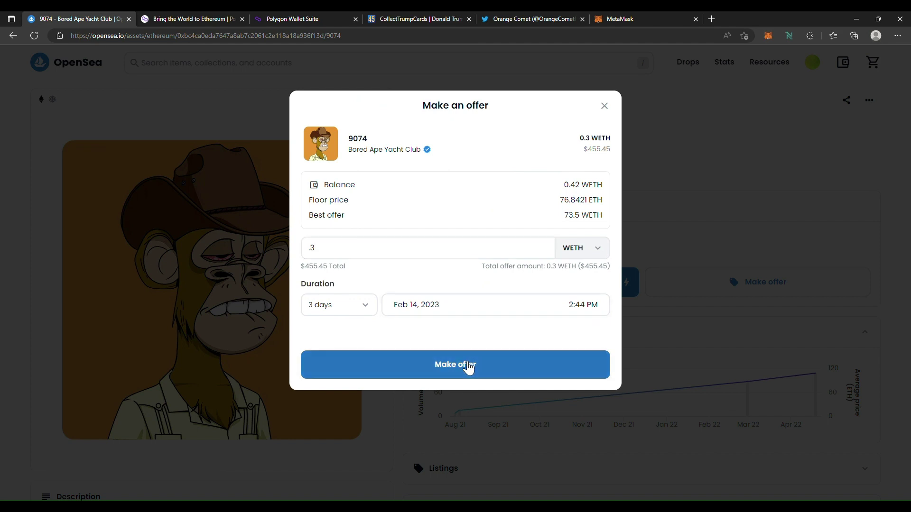
left_click(465, 362)
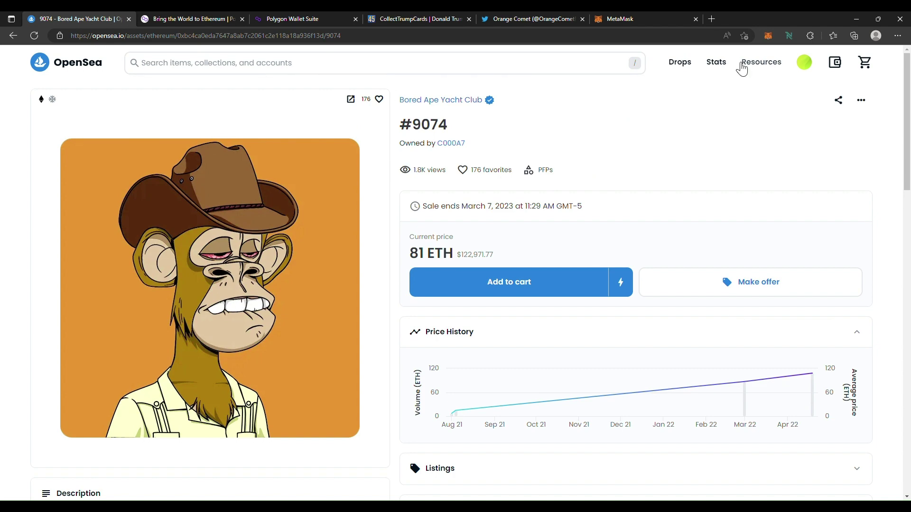
Open SP33 MOD #711 from your profile and review its 0.0875 WETH best offer and price history.
left_click(775, 84)
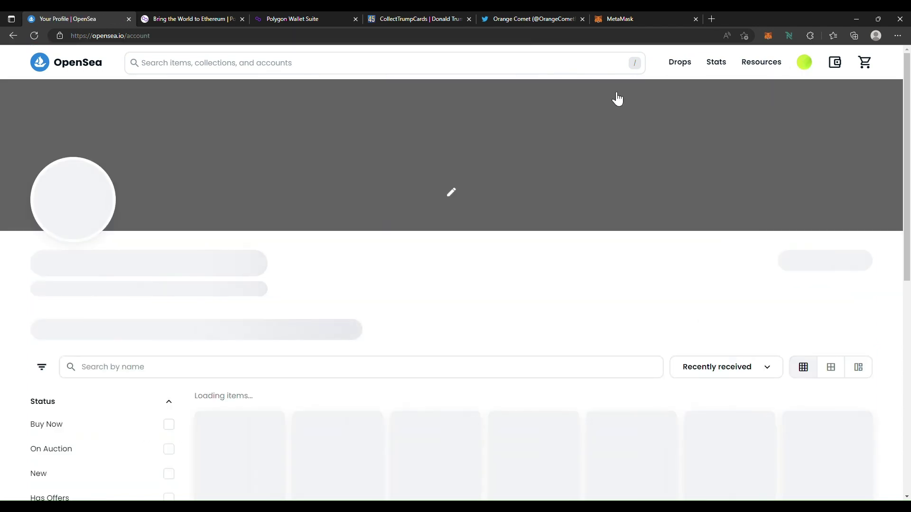
scroll(433, 250, "down", 2)
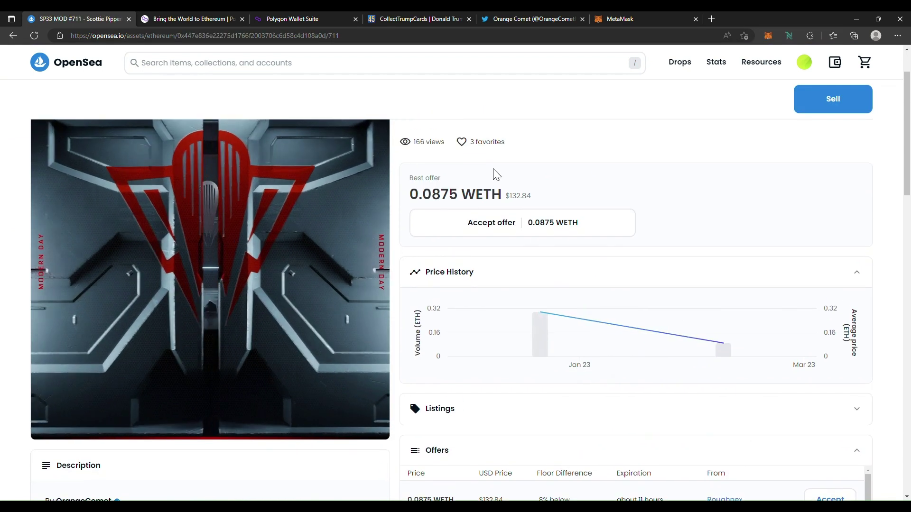
mouse_move(703, 344)
scroll(704, 344, "down", 4)
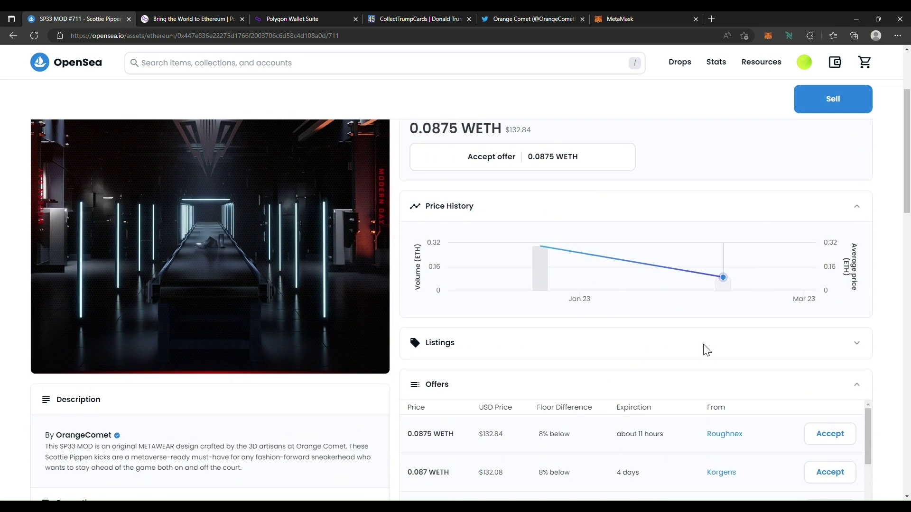
scroll(704, 346, "up", 3)
scroll(707, 350, "up", 3)
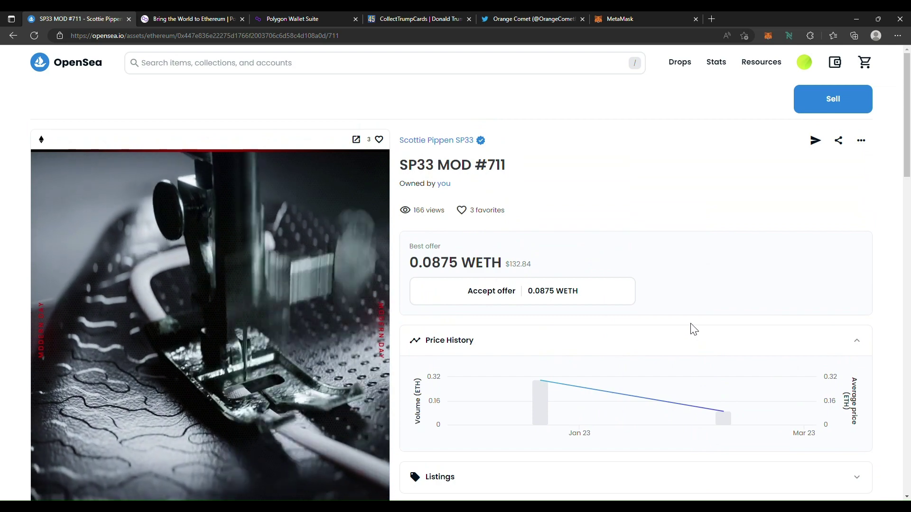
scroll(630, 178, "down", 5)
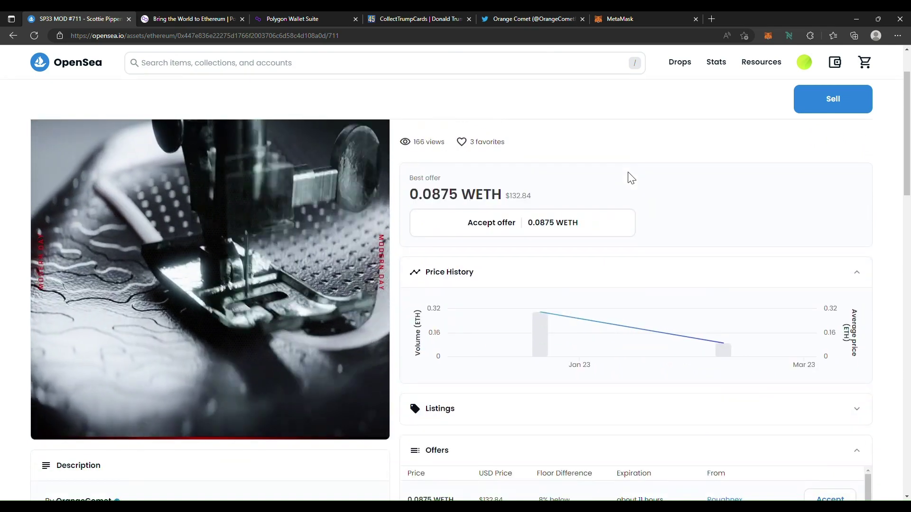
scroll(695, 230, "down", 1)
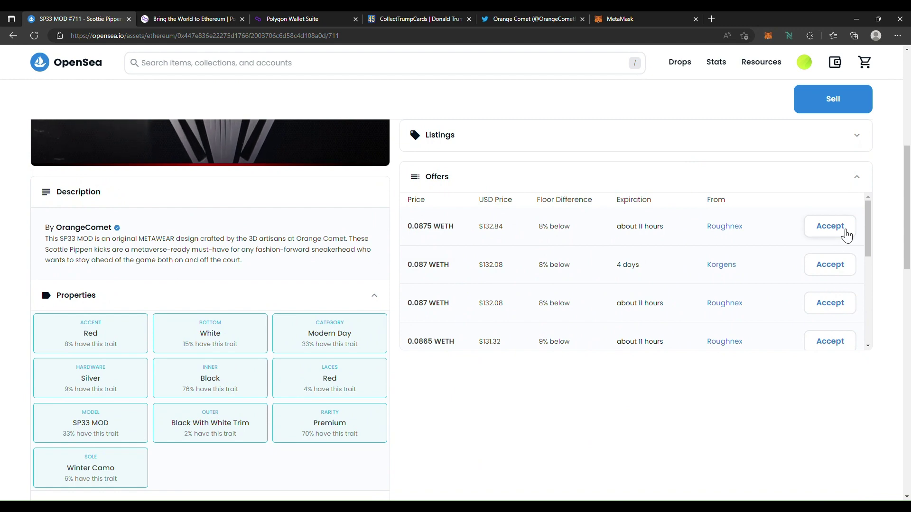
scroll(691, 226, "up", 6)
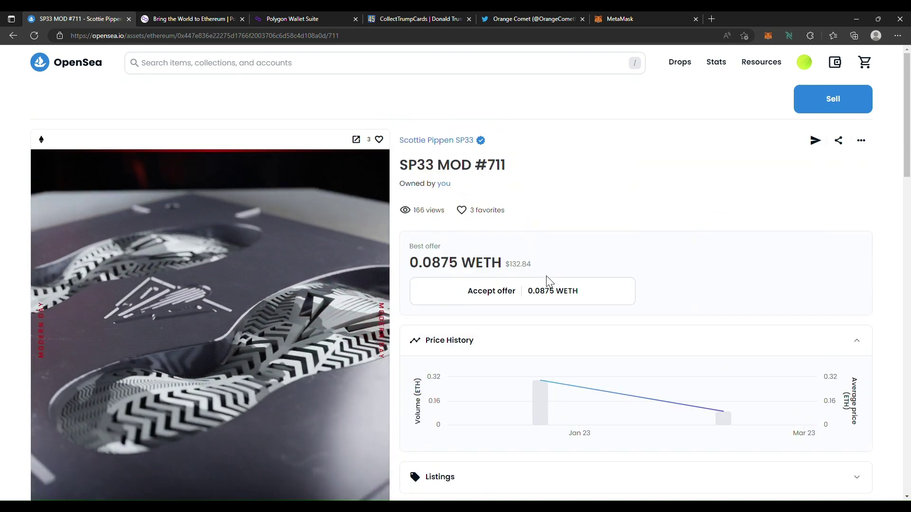
scroll(541, 270, "down", 4)
scroll(521, 275, "down", 9)
scroll(560, 285, "up", 13)
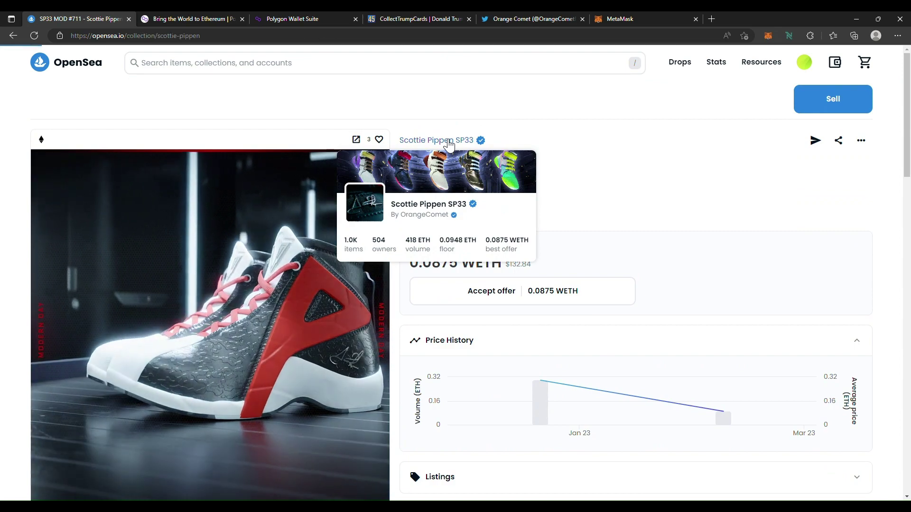
left_click(437, 140)
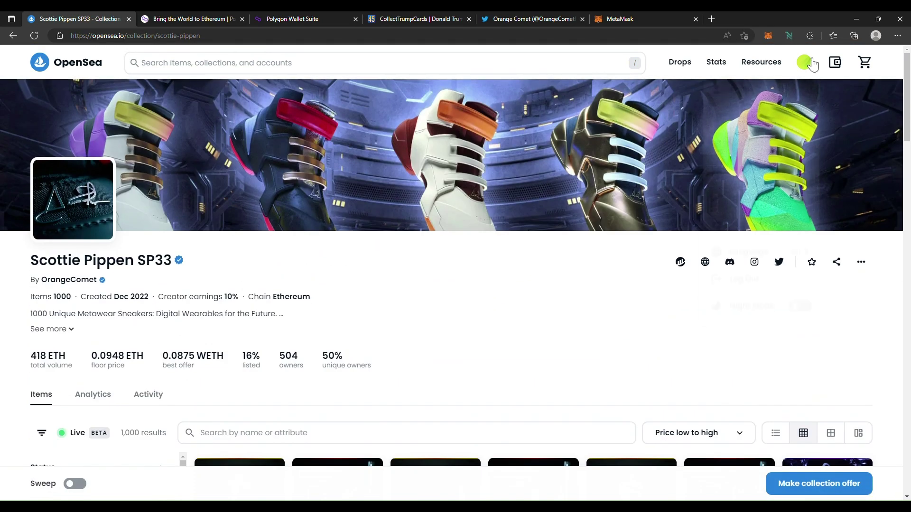
left_click(744, 113)
scroll(426, 258, "down", 4)
left_click(242, 289)
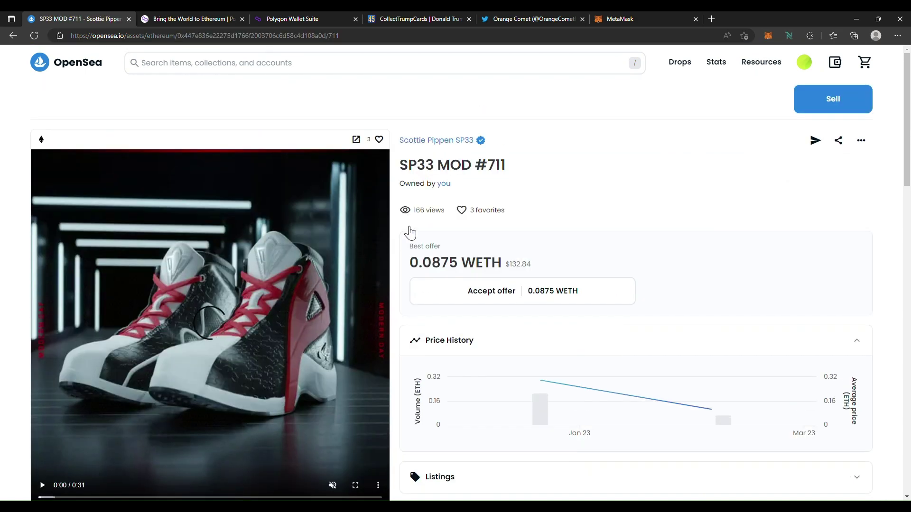
scroll(706, 212, "down", 3)
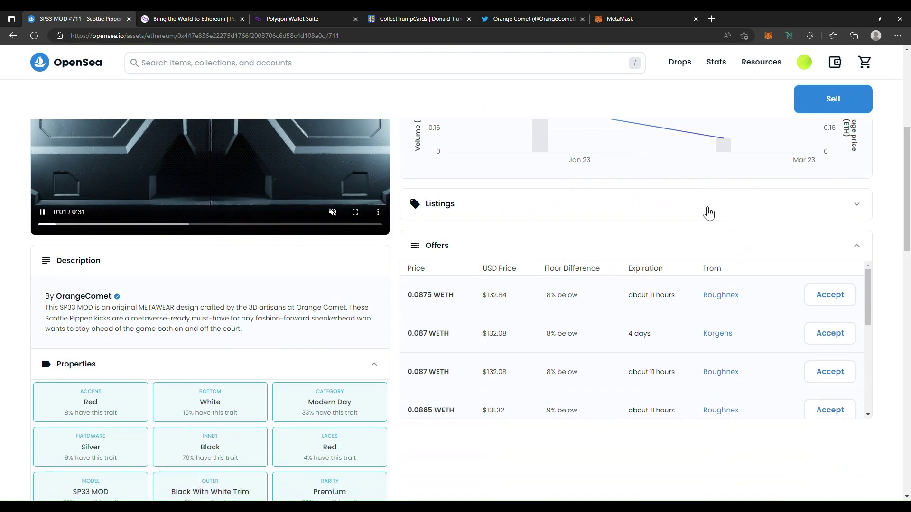
scroll(408, 233, "down", 1)
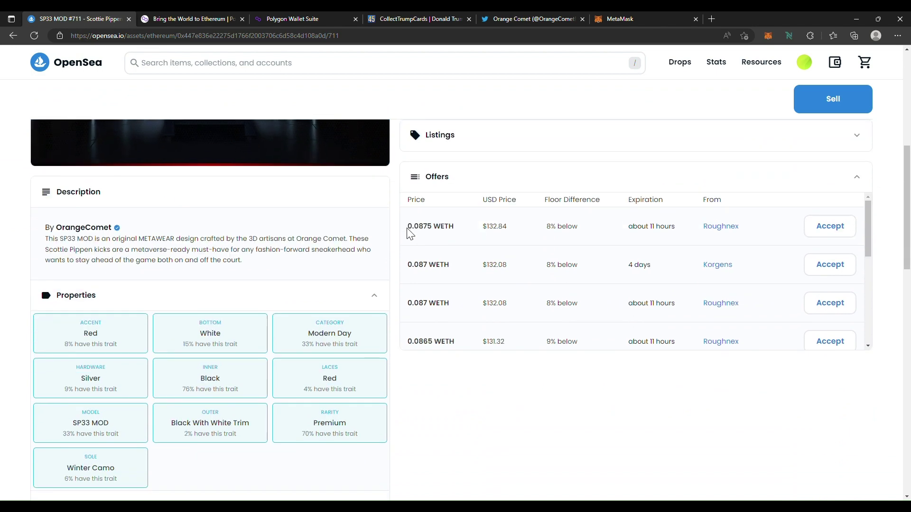
scroll(508, 306, "down", 6)
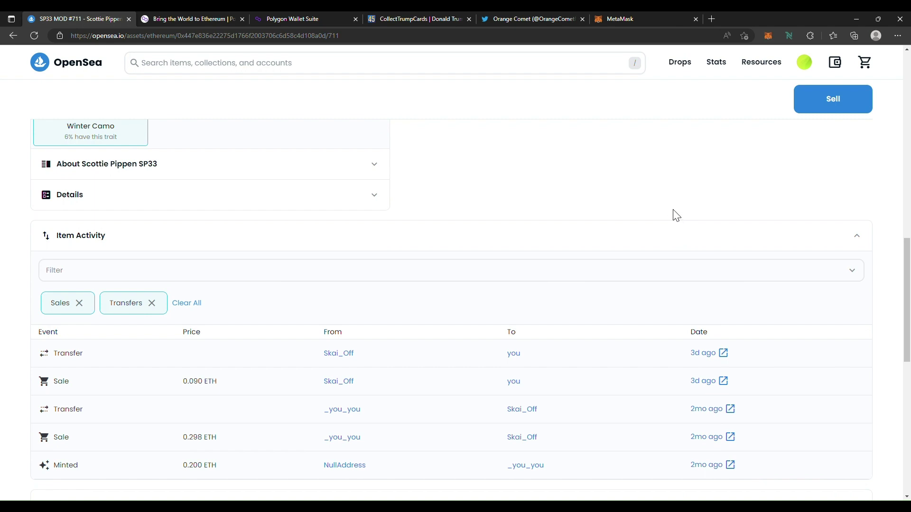
scroll(578, 240, "up", 5)
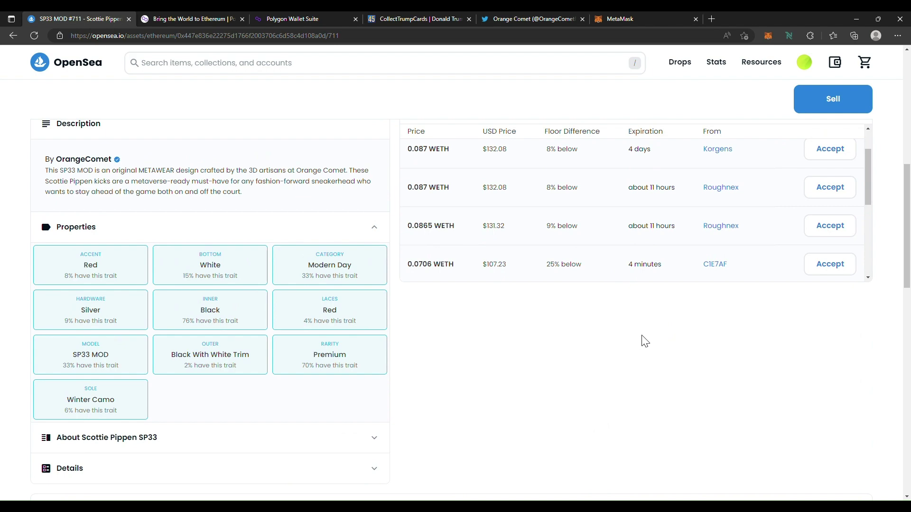
scroll(664, 347, "up", 4)
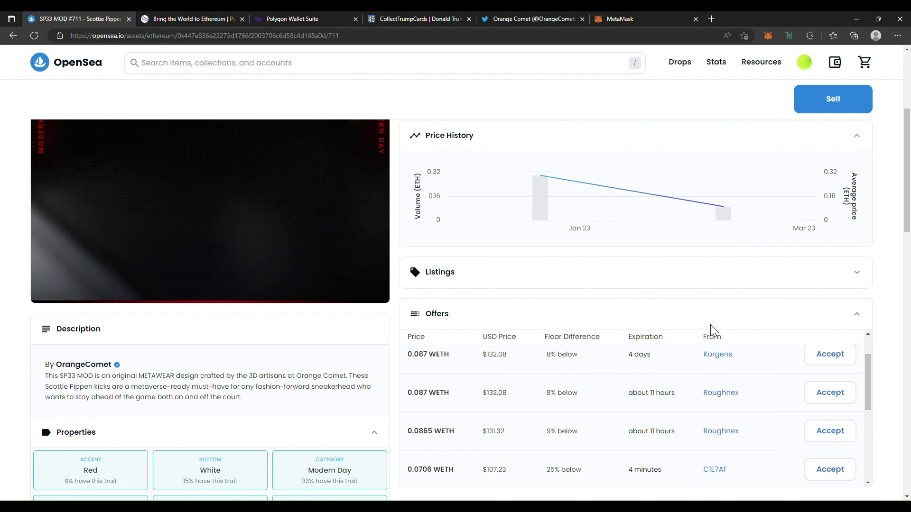
scroll(371, 304, "down", 2)
scroll(371, 315, "down", 3)
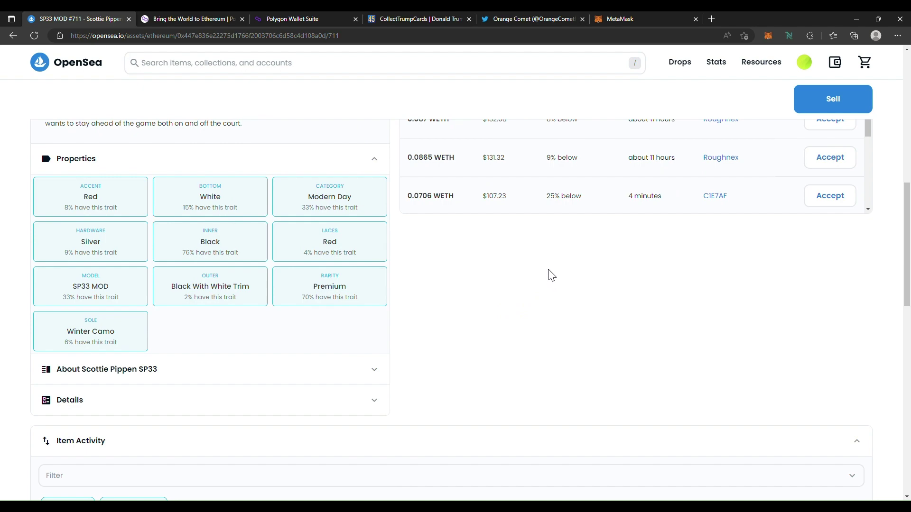
scroll(524, 306, "down", 6)
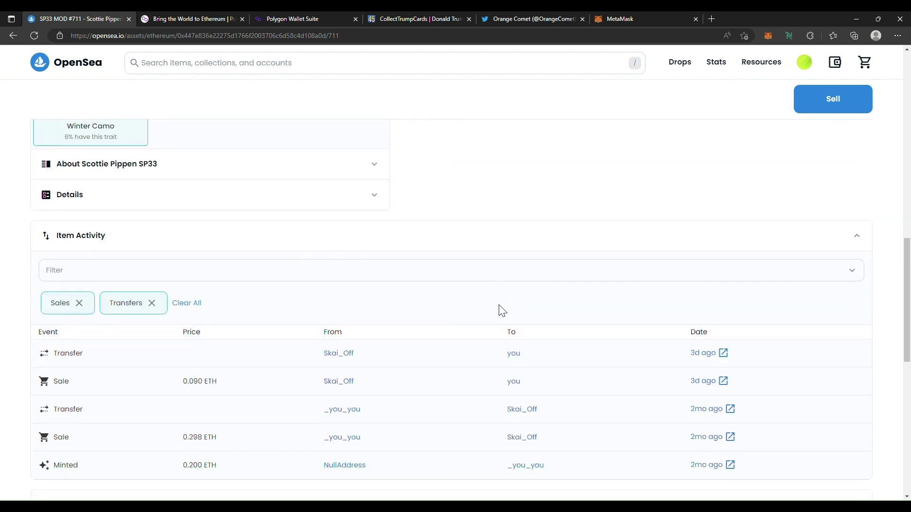
scroll(512, 306, "down", 3)
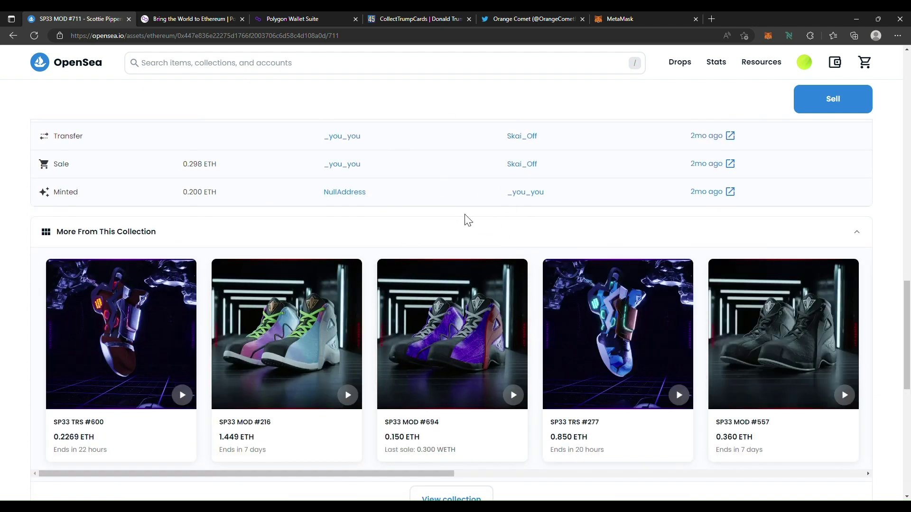
scroll(462, 220, "up", 4)
scroll(461, 225, "up", 6)
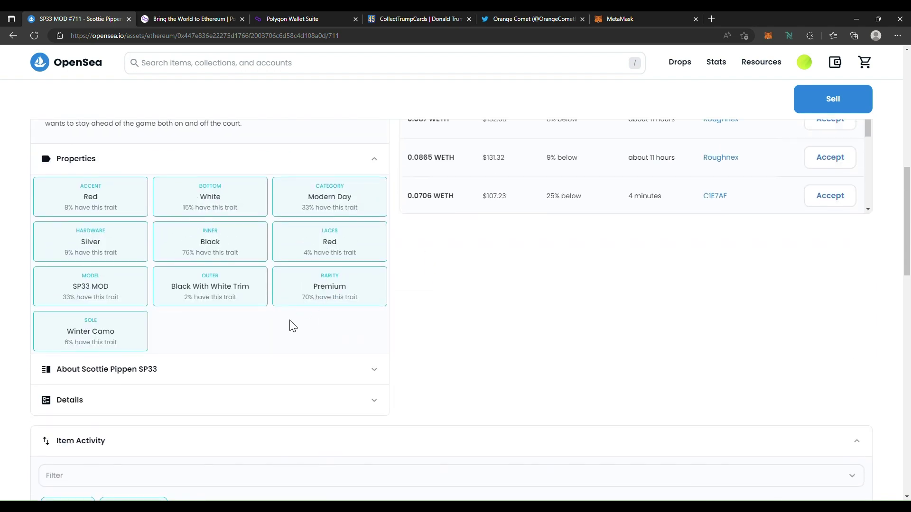
scroll(281, 366, "up", 10)
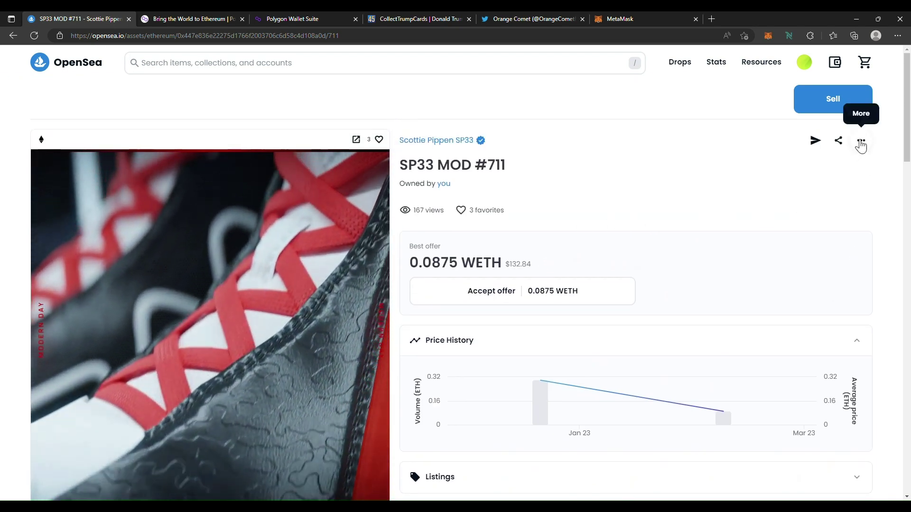
Start a fixed-price sale of SP33 MOD #711, correcting the price from 0.2 to 0.19 ETH.
left_click(860, 143)
left_click(814, 105)
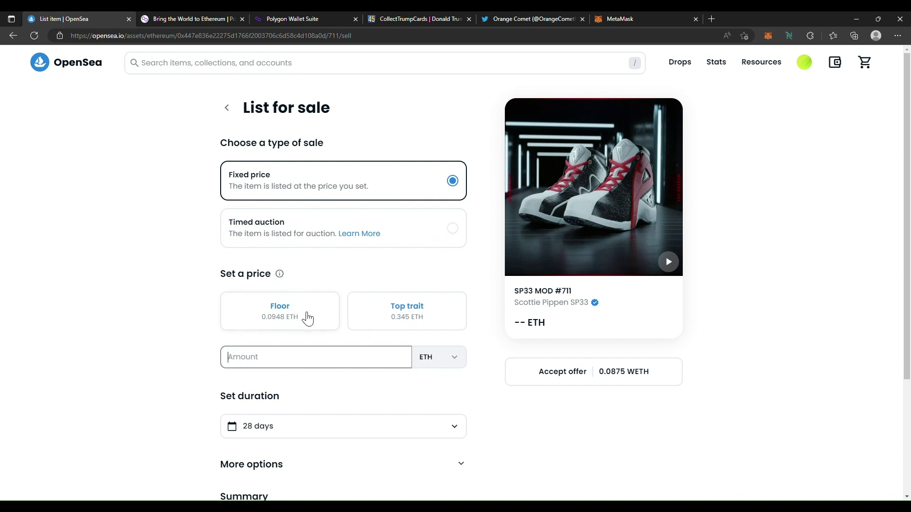
mouse_move(388, 323)
scroll(336, 303, "down", 1)
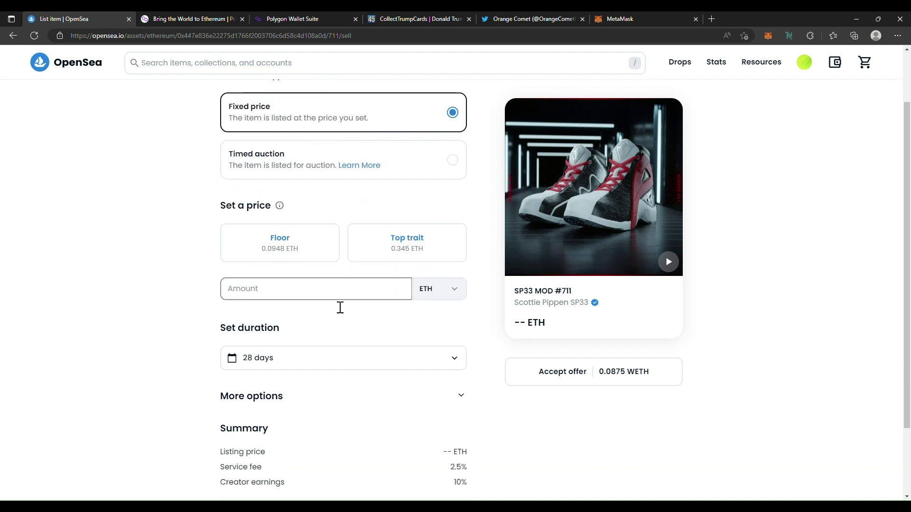
type(".2")
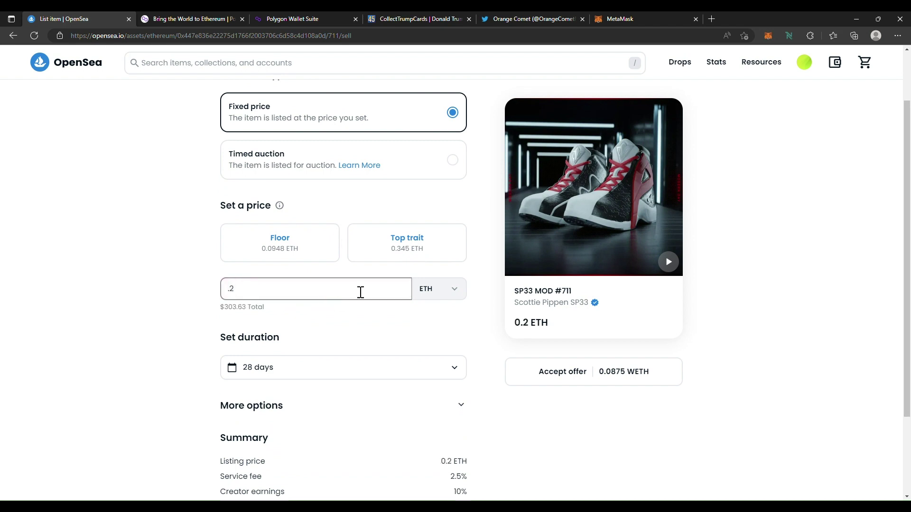
left_click(457, 324)
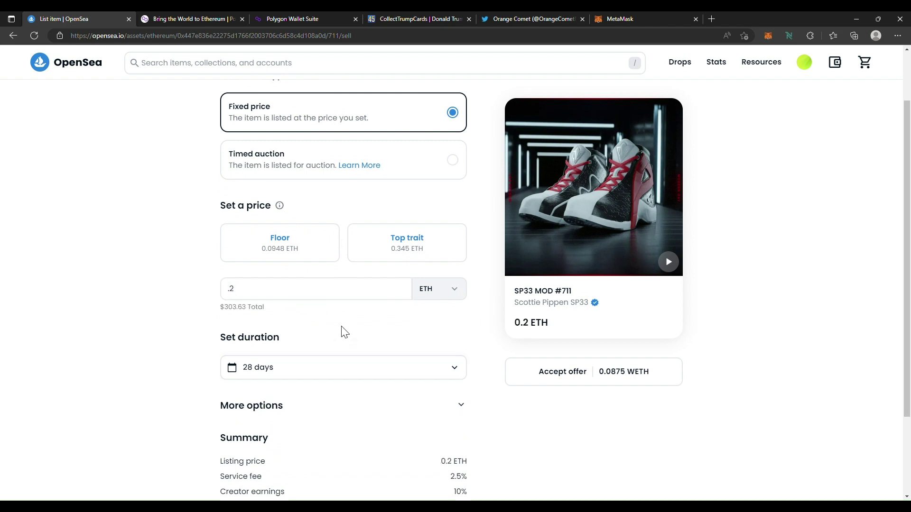
left_click(297, 299)
key("BackSpace")
type("19")
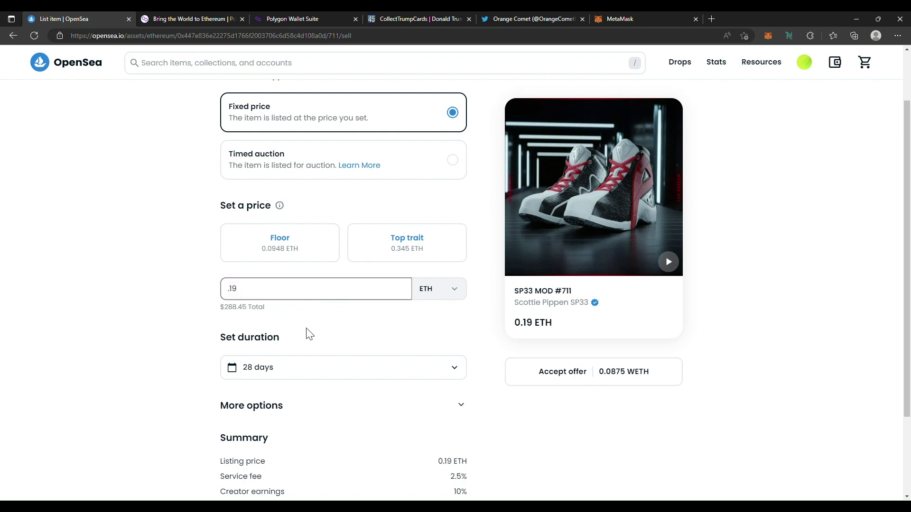
scroll(309, 354, "down", 3)
Set the listing duration to 1 day, try Complete listing, and dismiss the collection approval prompt.
left_click(331, 258)
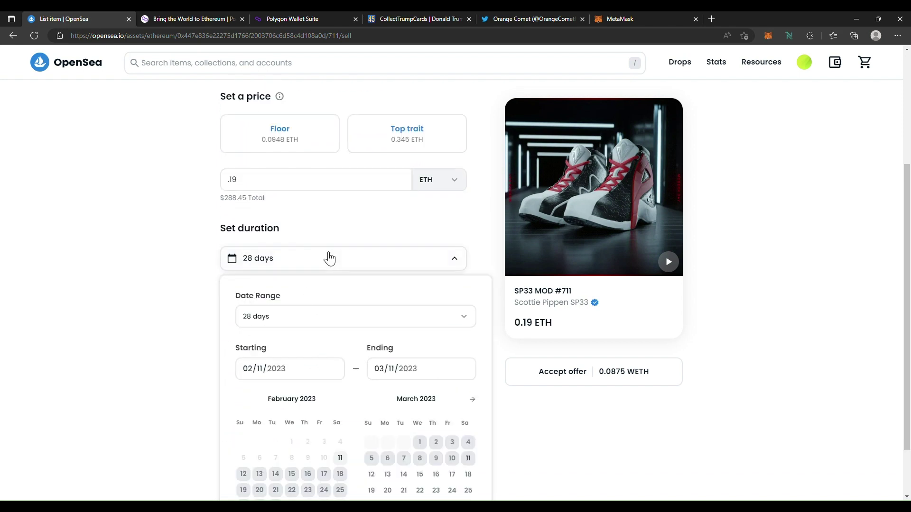
left_click(291, 316)
left_click(281, 343)
scroll(555, 442, "down", 2)
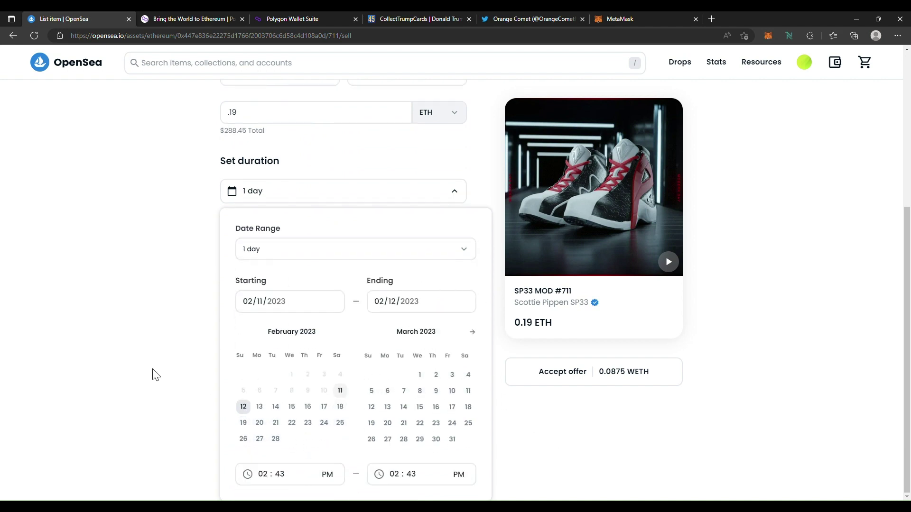
left_click(156, 375)
left_click(387, 461)
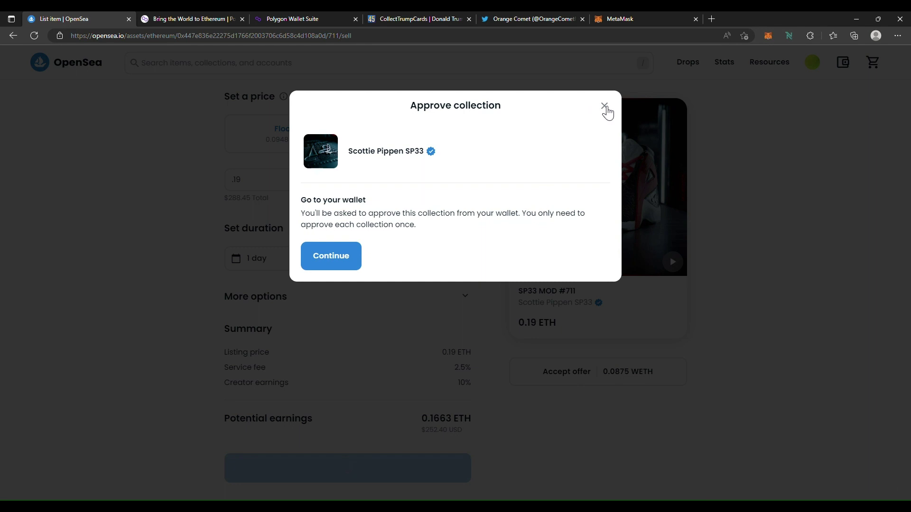
left_click(605, 106)
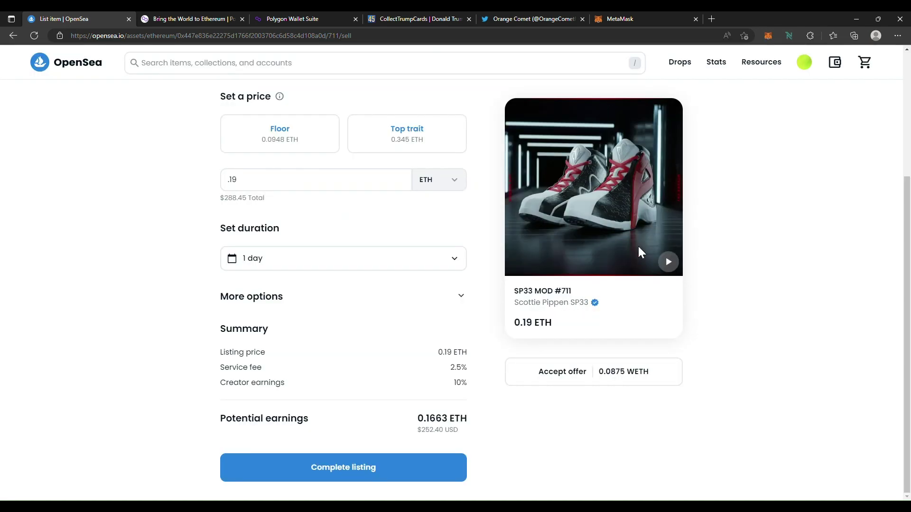
scroll(650, 245, "up", 3)
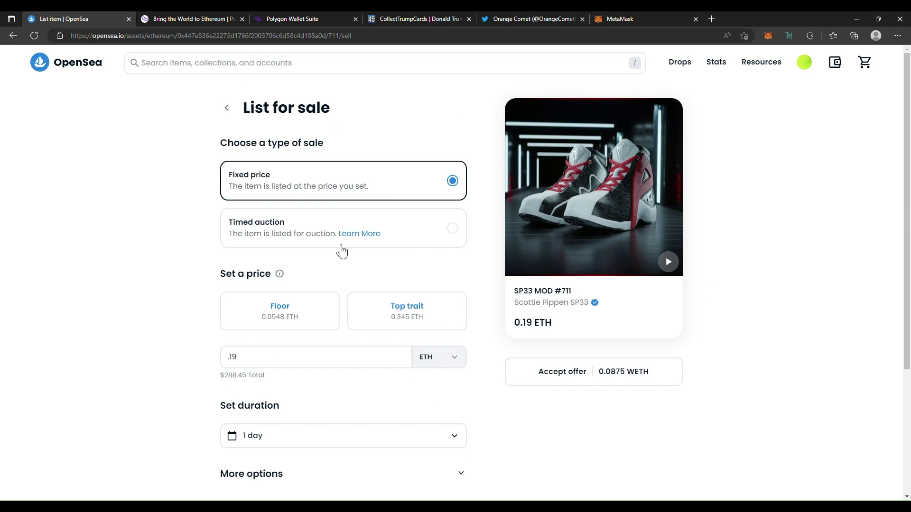
Open Trump Digital Trading Cards from recent searches, scroll it, then switch to the MetaMask wallet.
left_click(425, 69)
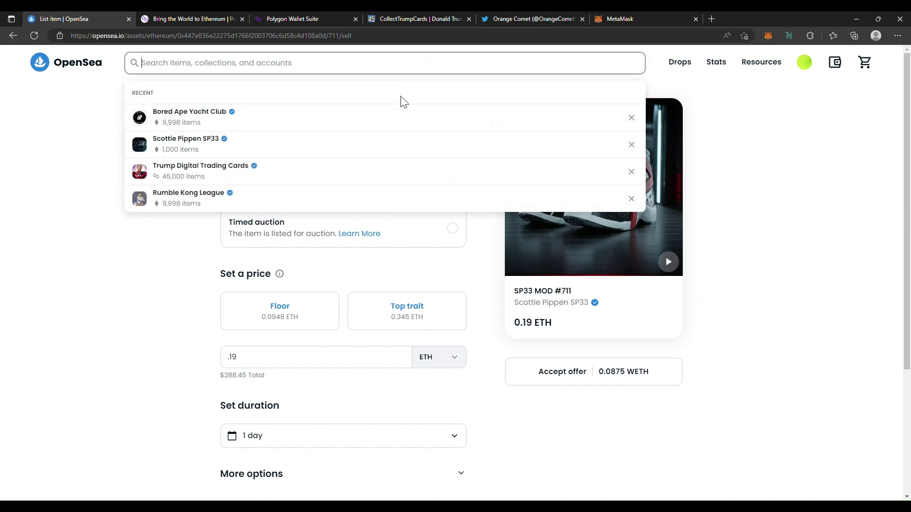
left_click(237, 168)
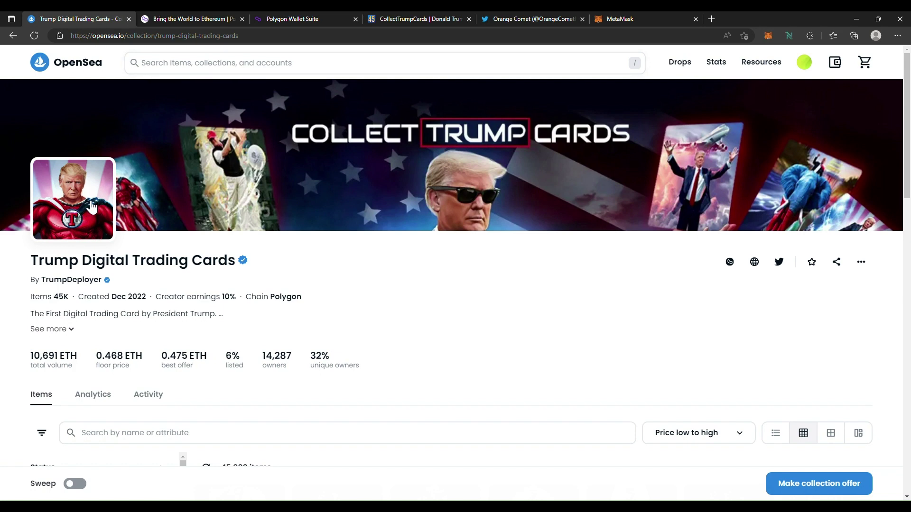
scroll(560, 256, "down", 3)
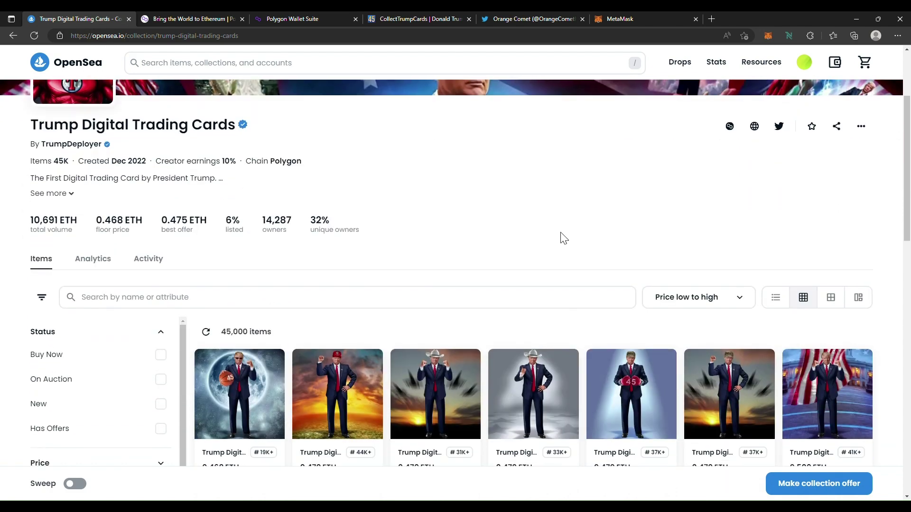
scroll(559, 235, "down", 1)
scroll(549, 213, "down", 1)
scroll(539, 195, "up", 1)
left_click(627, 17)
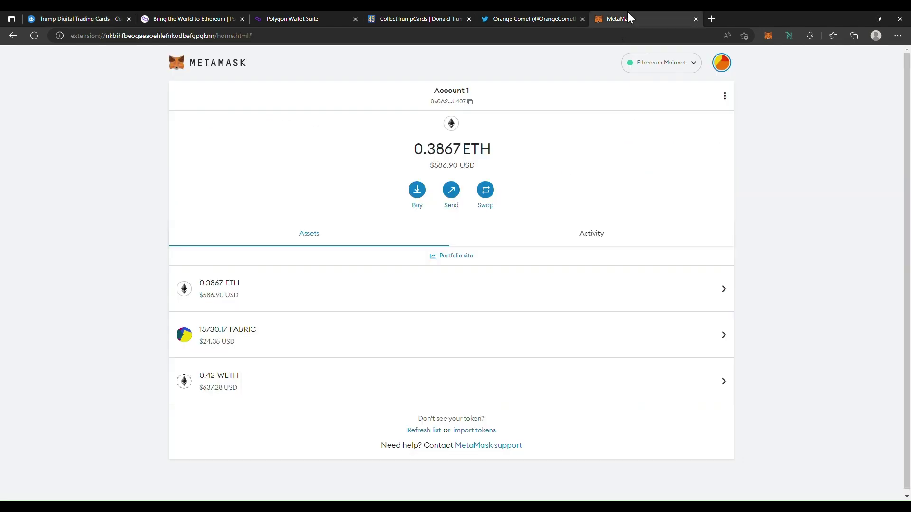
Switch MetaMask to Polygon Mainnet and check the 6.2144 MATIC and 0.65625 WETH balances.
left_click(670, 66)
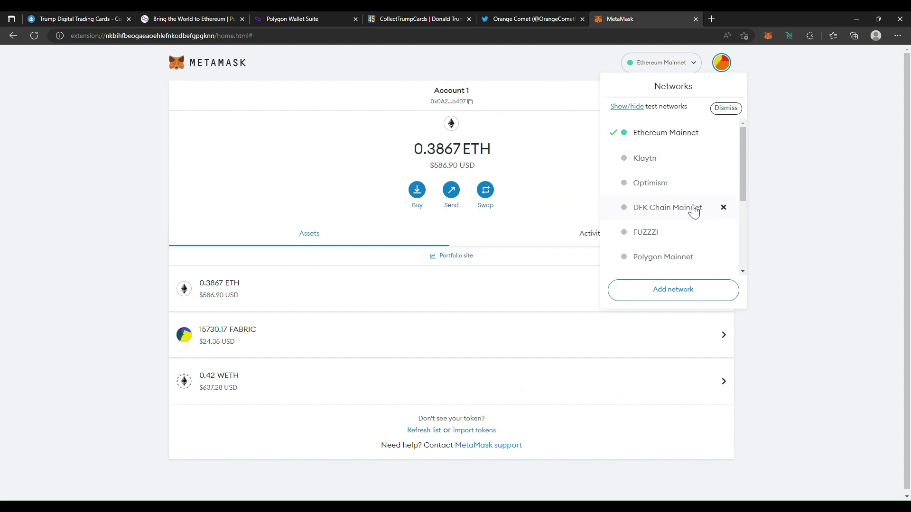
left_click(679, 259)
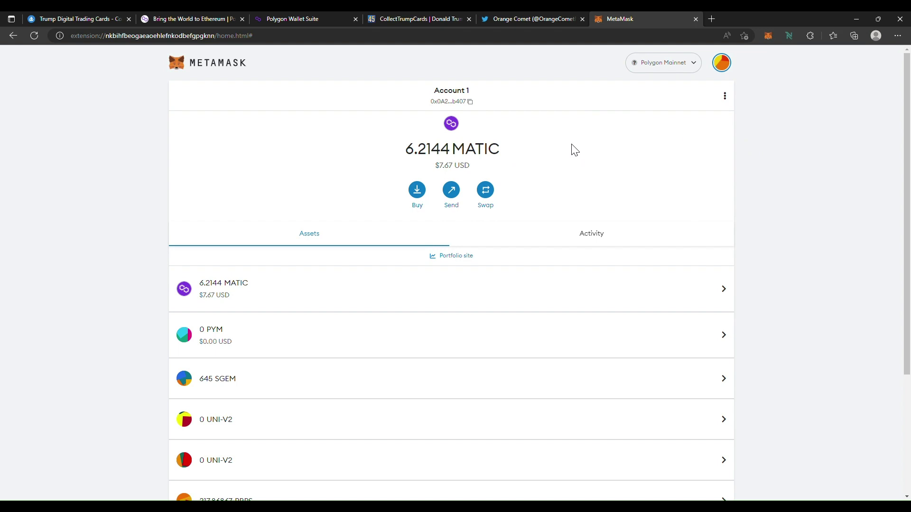
scroll(480, 185, "down", 4)
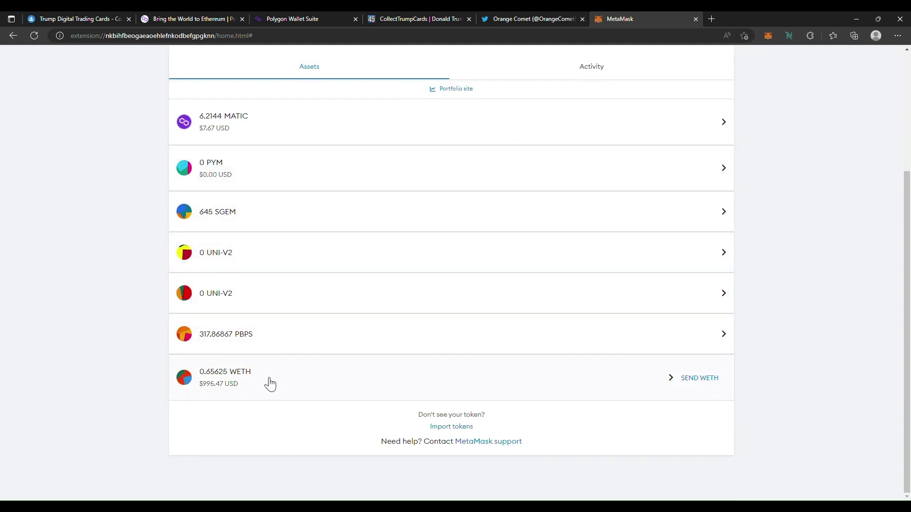
scroll(319, 358, "up", 2)
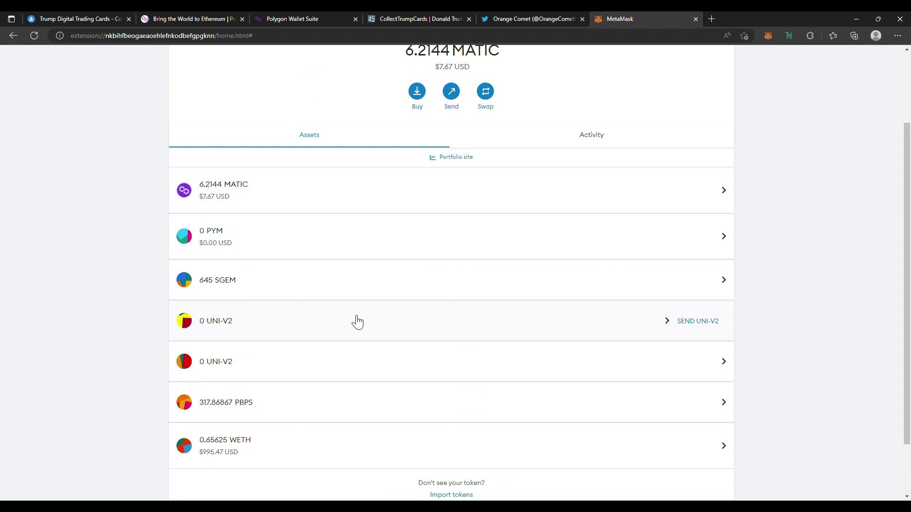
scroll(522, 219, "up", 2)
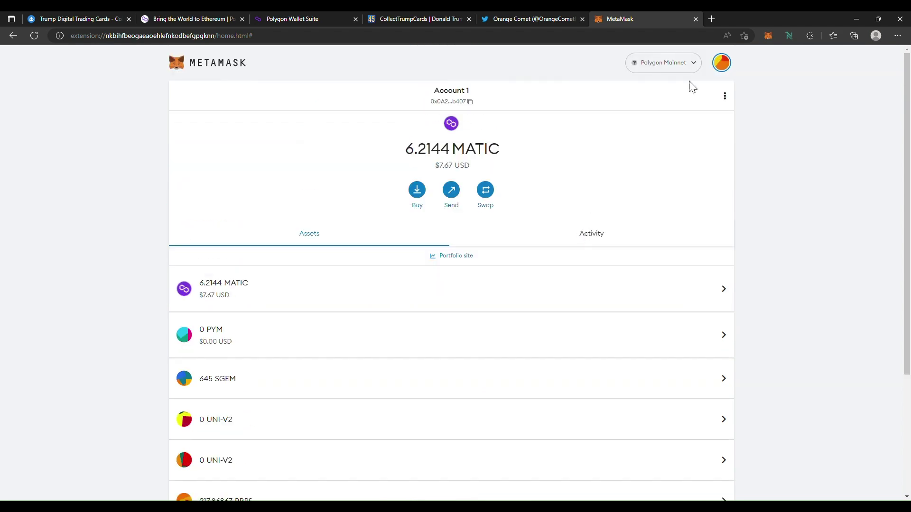
Open the Polygon Bridge deposit form from the Polygon Wallet Suite sidebar.
left_click(300, 18)
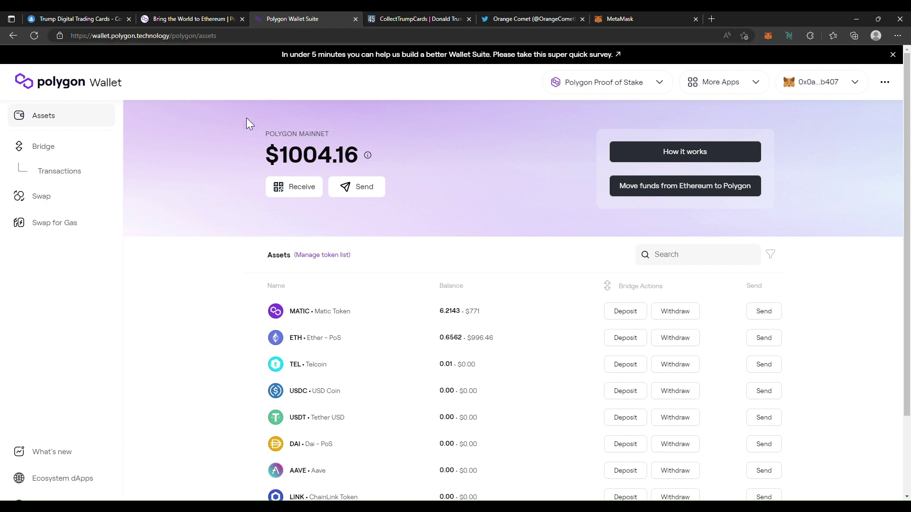
left_click(53, 153)
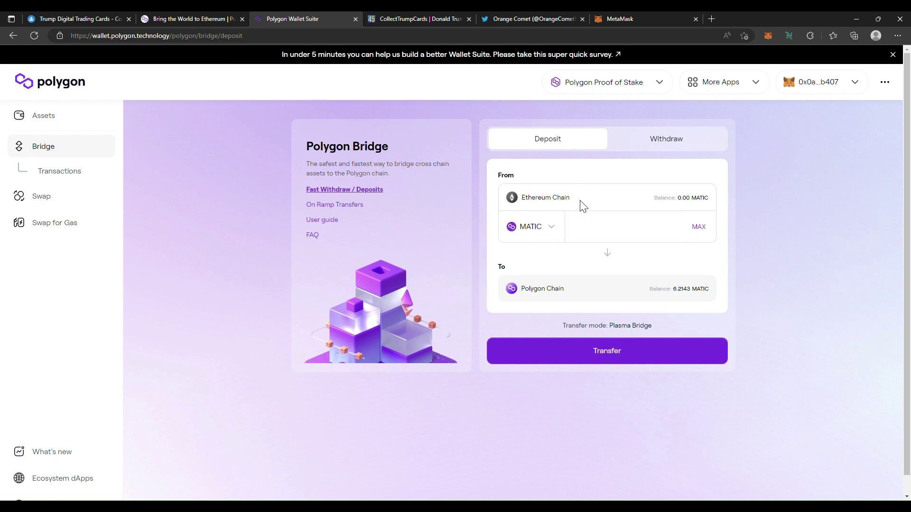
Put MetaMask back on Ethereum Mainnet (0.3867 ETH) and return to the Polygon bridge page.
left_click(673, 17)
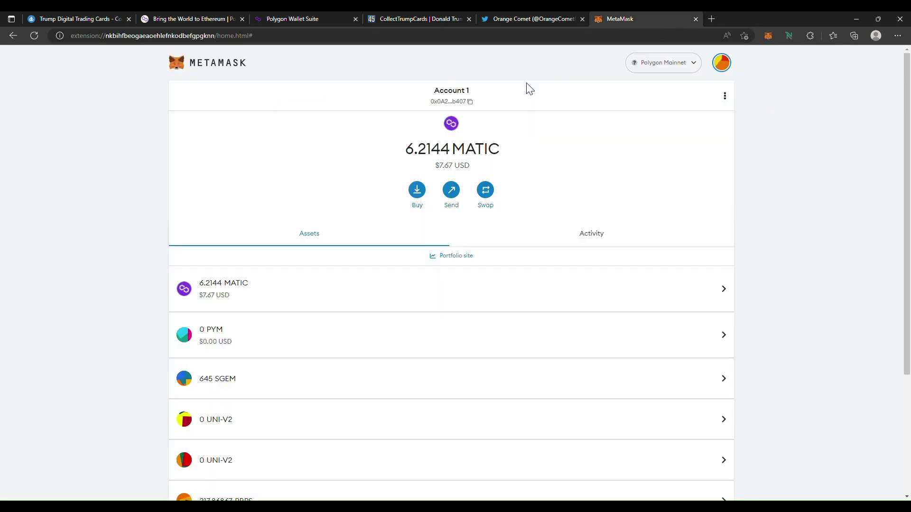
left_click(643, 64)
left_click(673, 136)
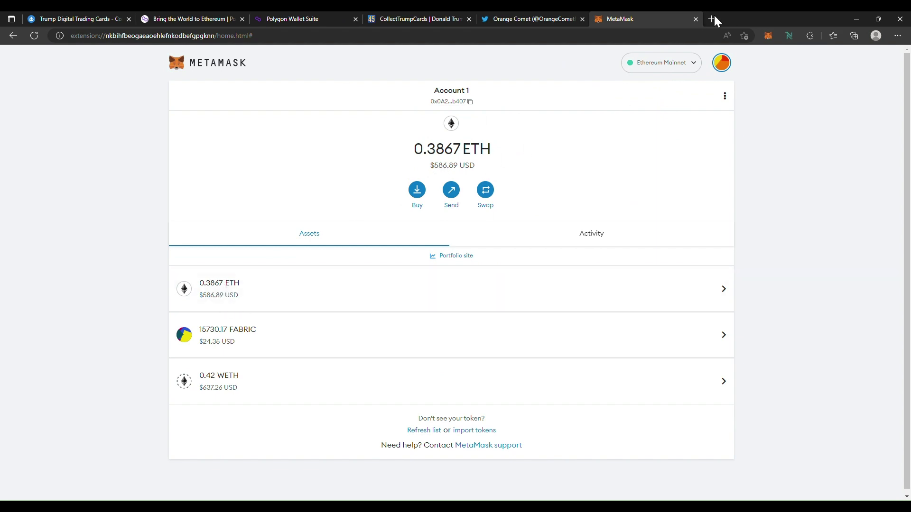
left_click(693, 67)
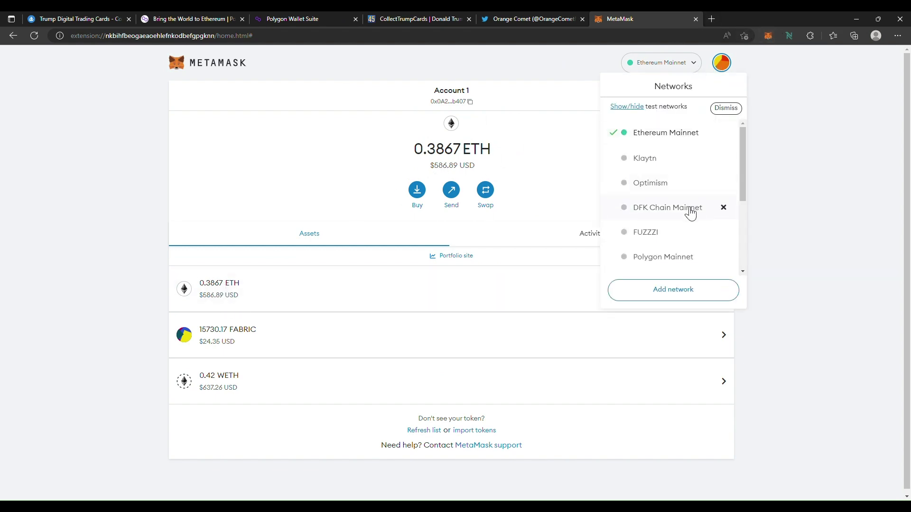
left_click(286, 18)
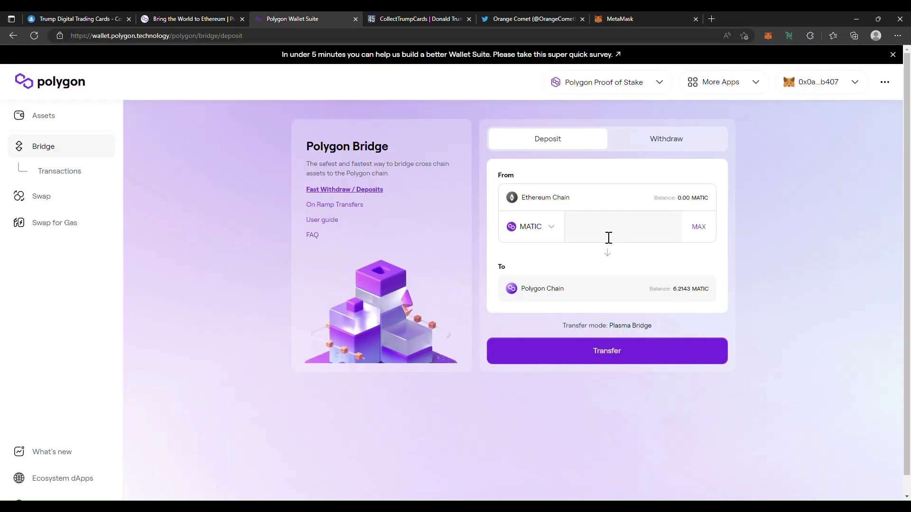
Choose ETH as the bridge token and enter a 0.2 deposit amount.
left_click(552, 228)
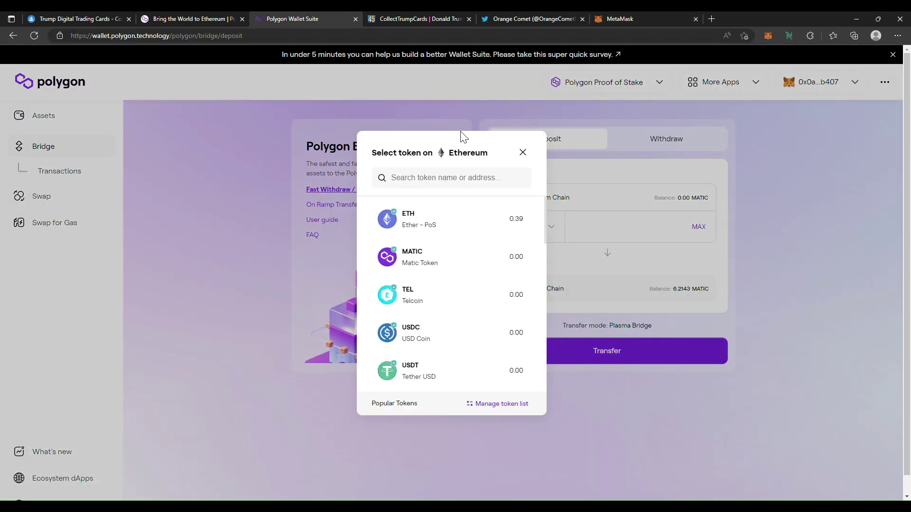
left_click(451, 225)
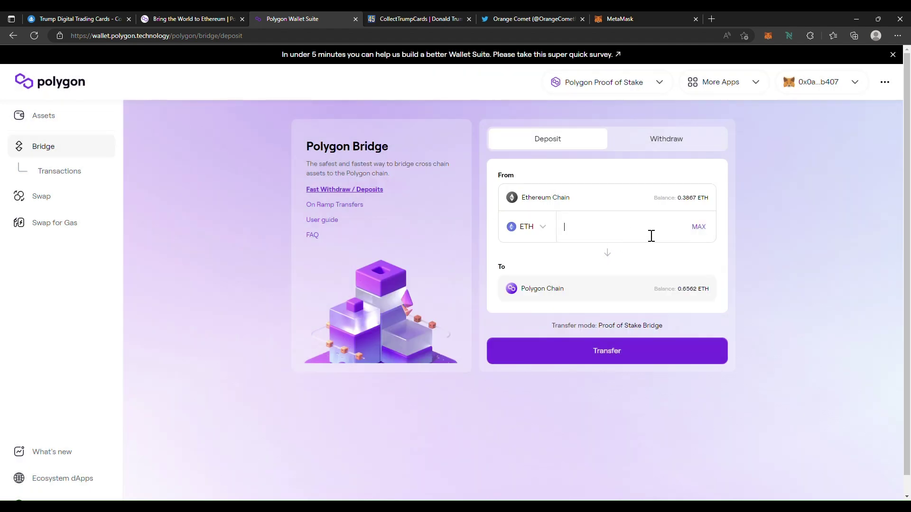
type("2")
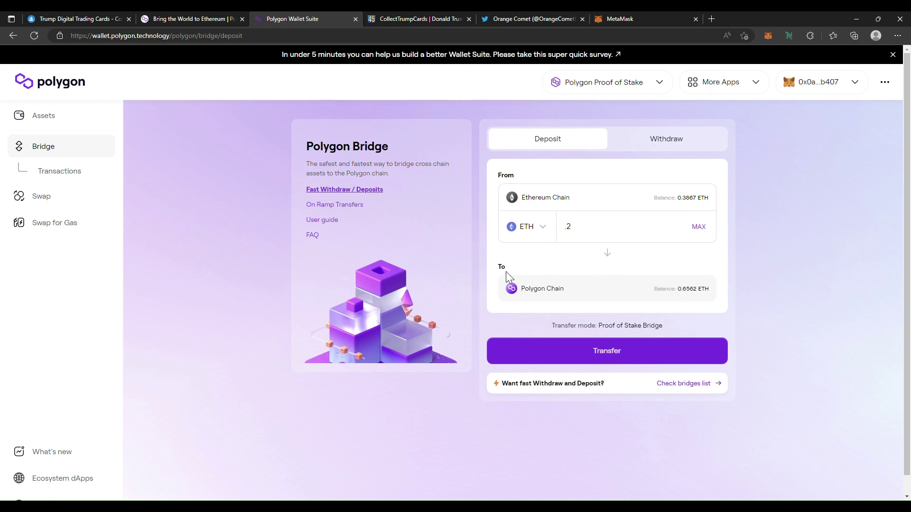
Start the 0.2 ETH transfer, pass the note, and cancel at the Transfer Overview.
left_click(642, 352)
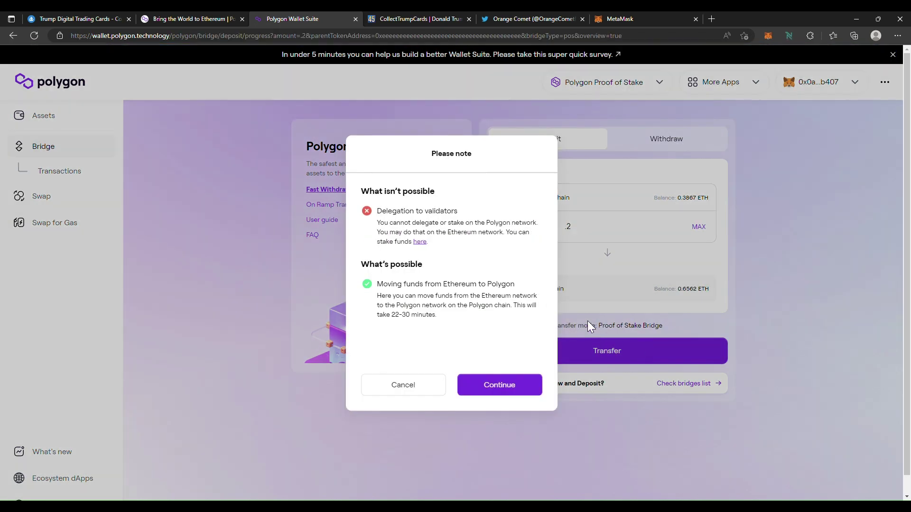
left_click(520, 386)
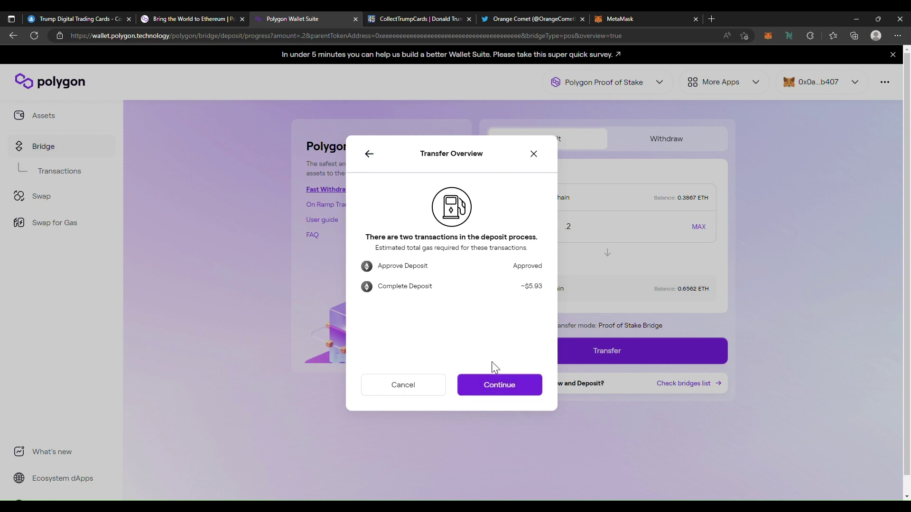
left_click(378, 385)
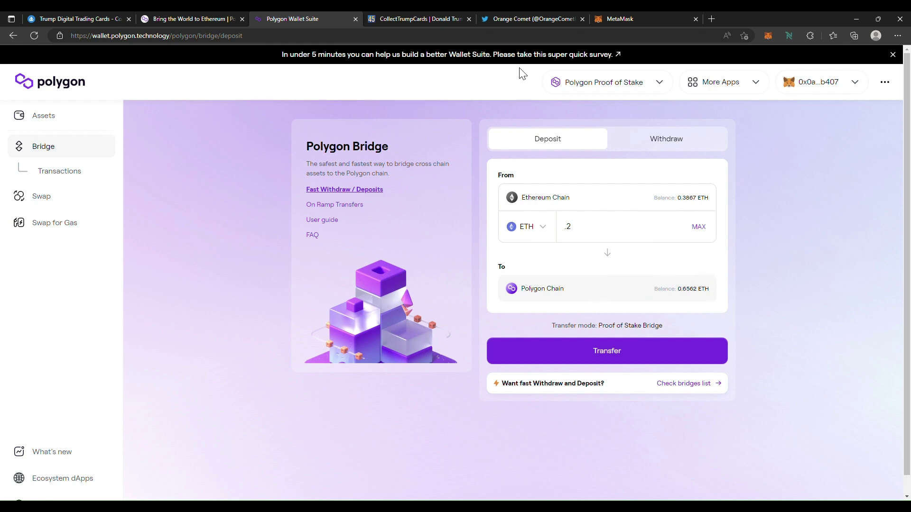
Check MetaMask on Polygon Mainnet shows 6.2144 MATIC and 0.65625 WETH.
left_click(640, 18)
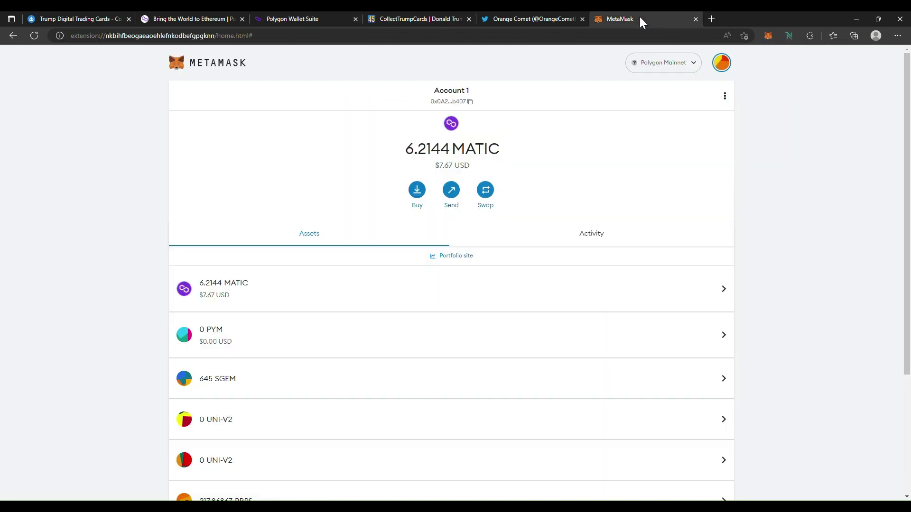
scroll(378, 220, "down", 4)
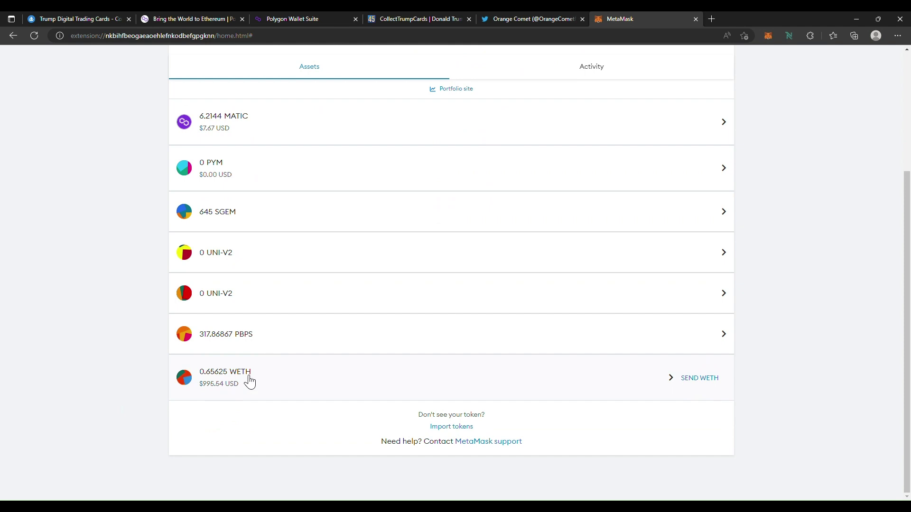
scroll(342, 360, "up", 4)
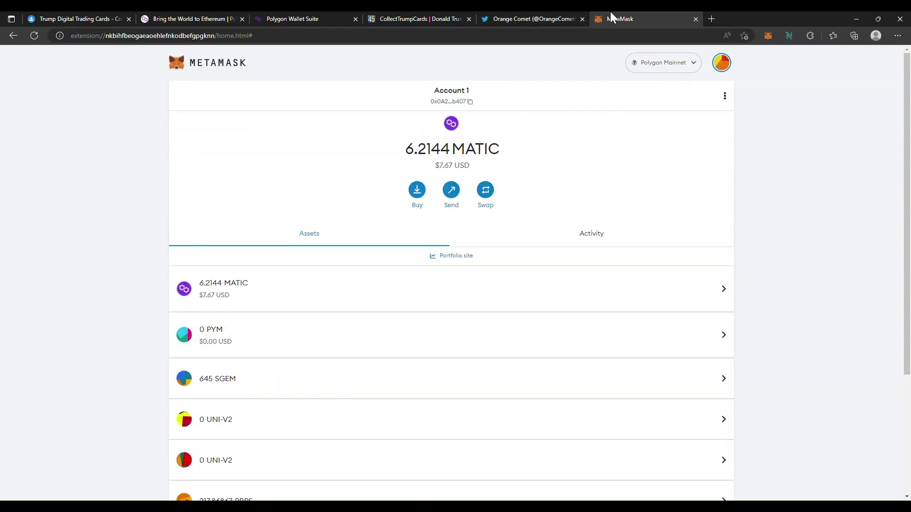
Filter the Trump Digital Trading Cards collection to a maximum rarity rank of 1000.
left_click(71, 20)
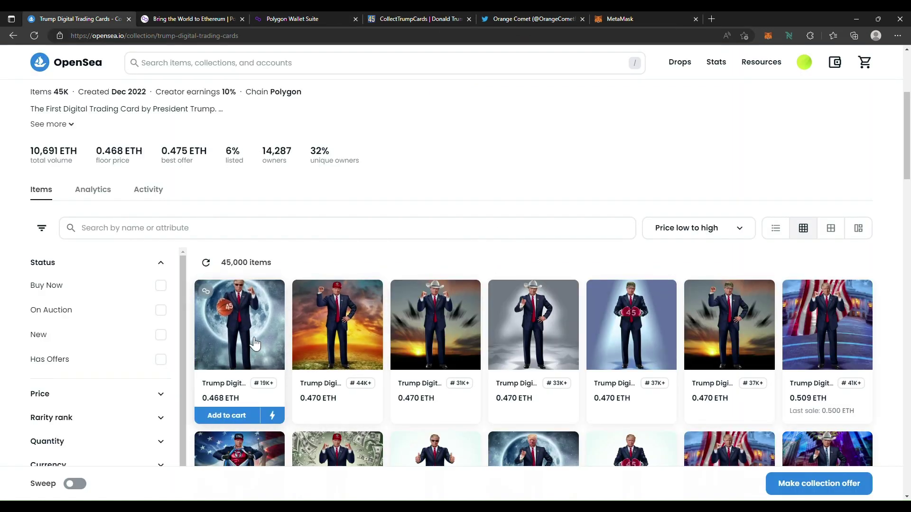
scroll(143, 361, "down", 2)
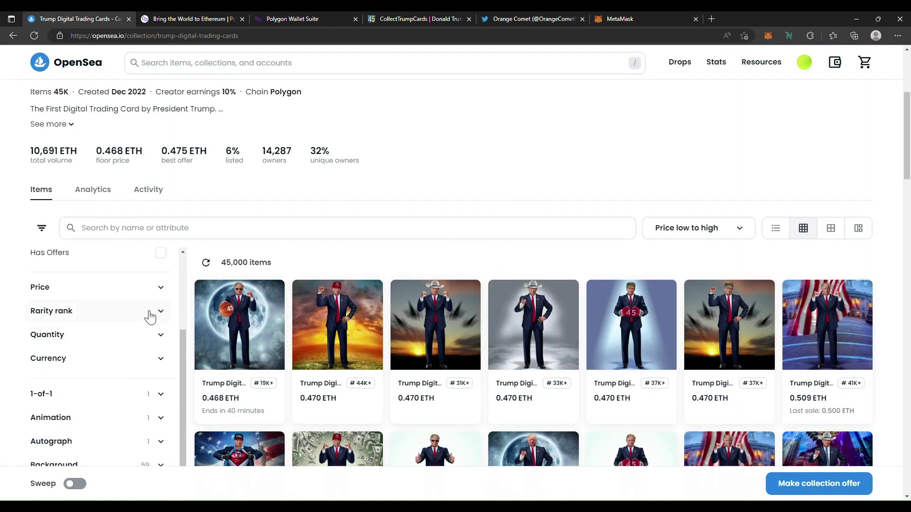
left_click(150, 315)
left_click(149, 348)
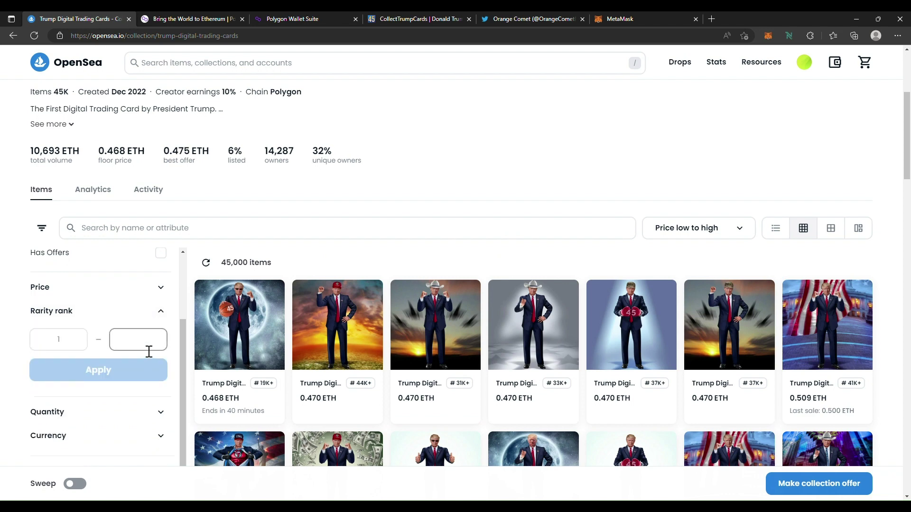
type("1000")
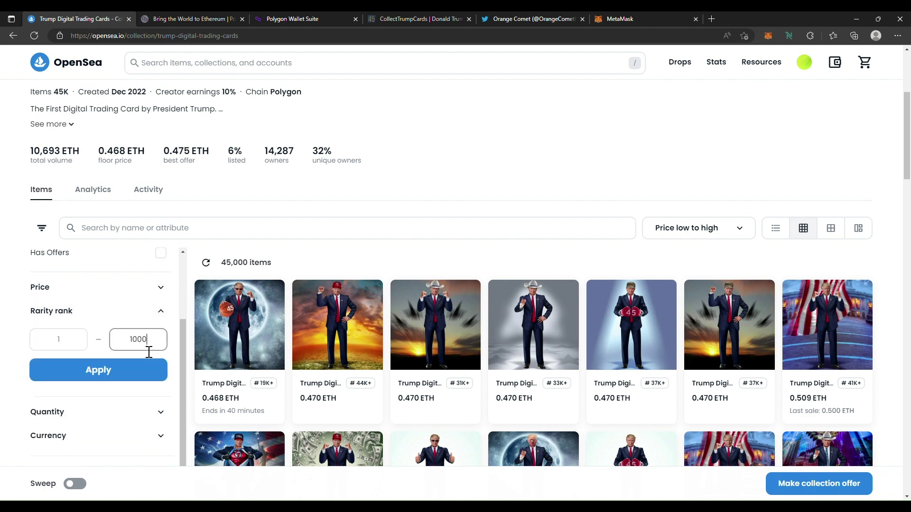
left_click(138, 370)
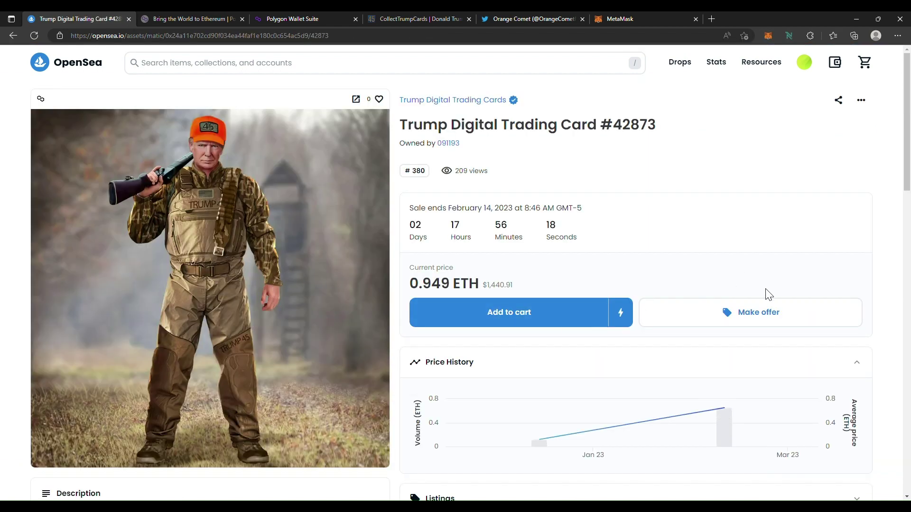
Offer 0.5 ETH for 3 days on Trump Digital Trading Card #42873.
scroll(764, 285, "down", 4)
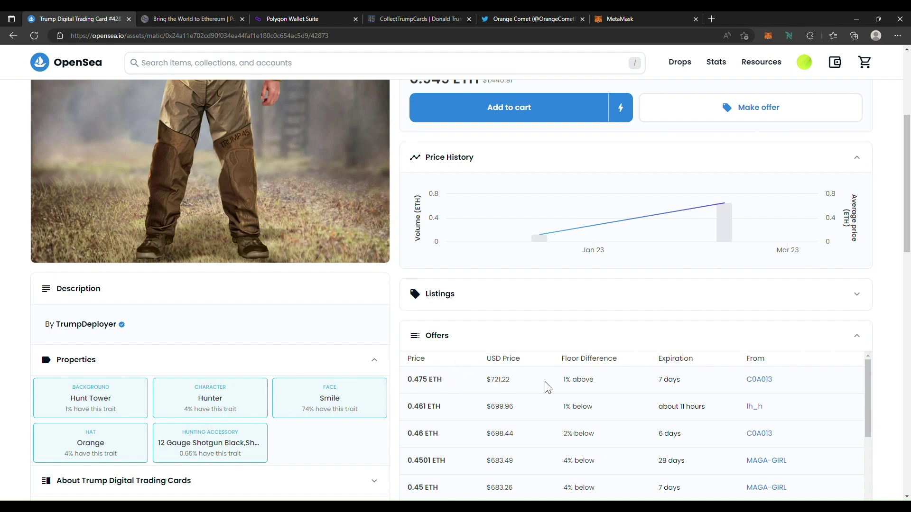
scroll(495, 394, "up", 3)
scroll(506, 389, "down", 1)
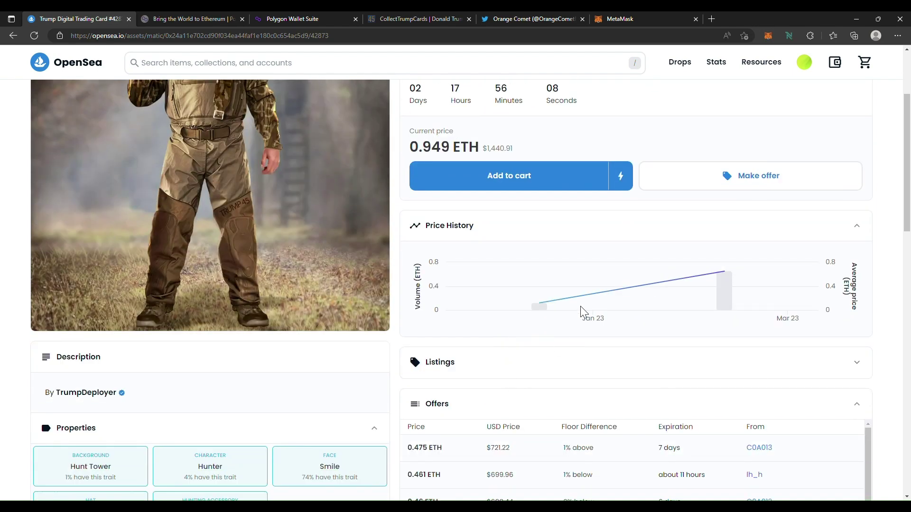
left_click(713, 188)
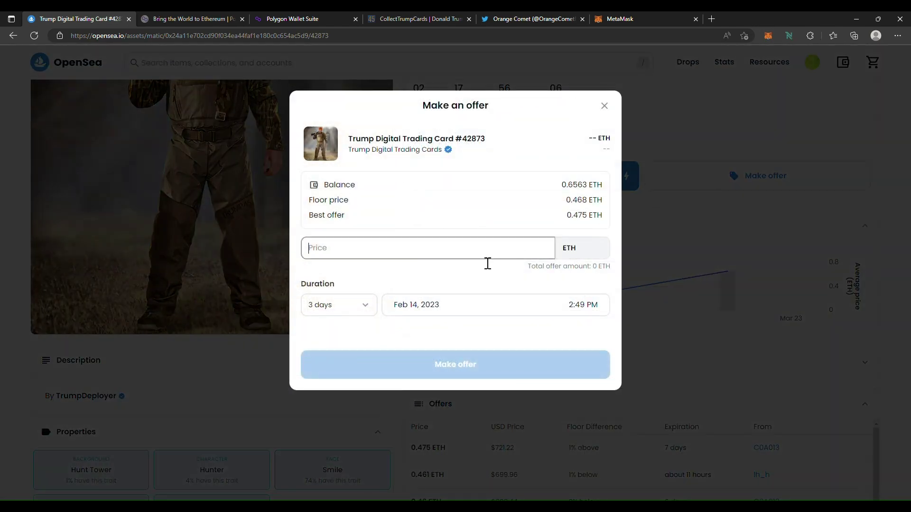
type(".5")
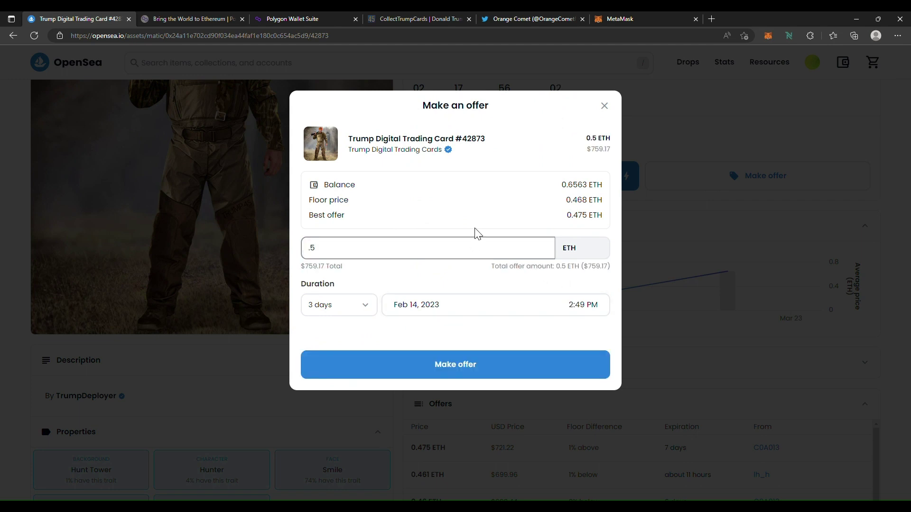
left_click(364, 305)
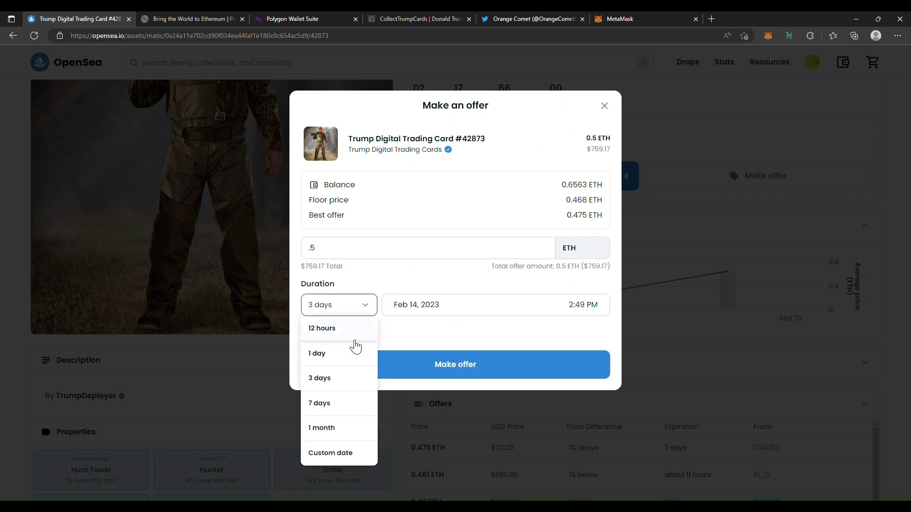
left_click(339, 380)
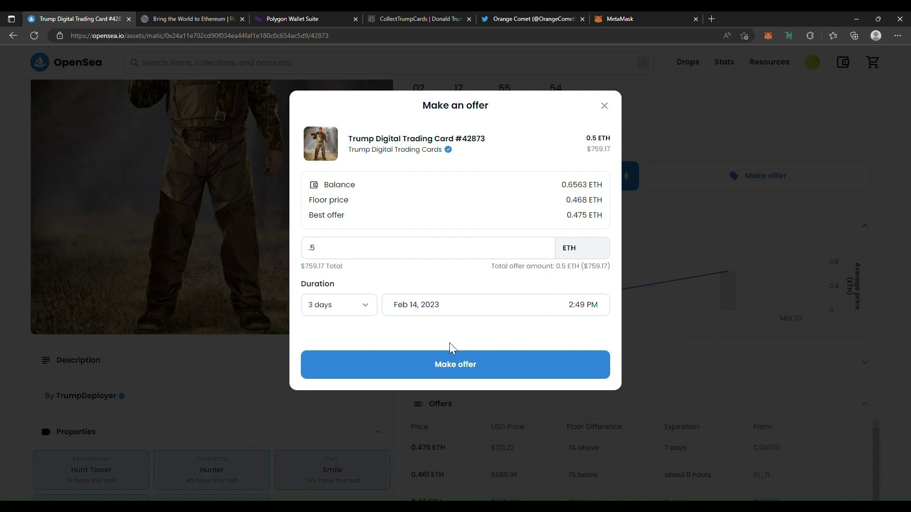
left_click(468, 364)
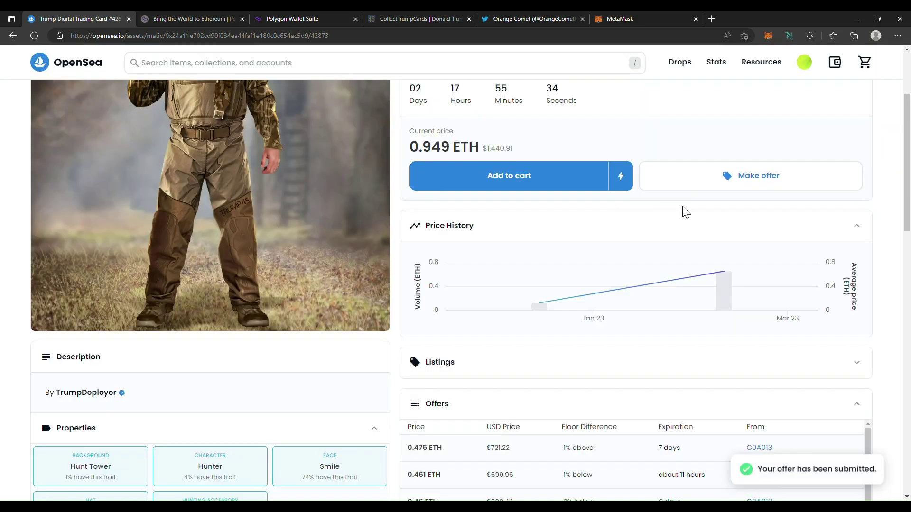
scroll(660, 384, "down", 3)
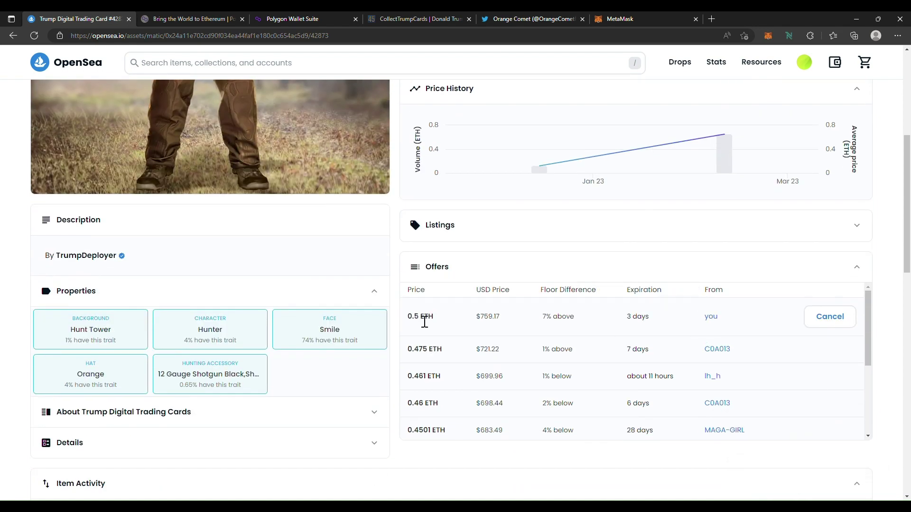
scroll(478, 316, "up", 4)
scroll(379, 285, "up", 2)
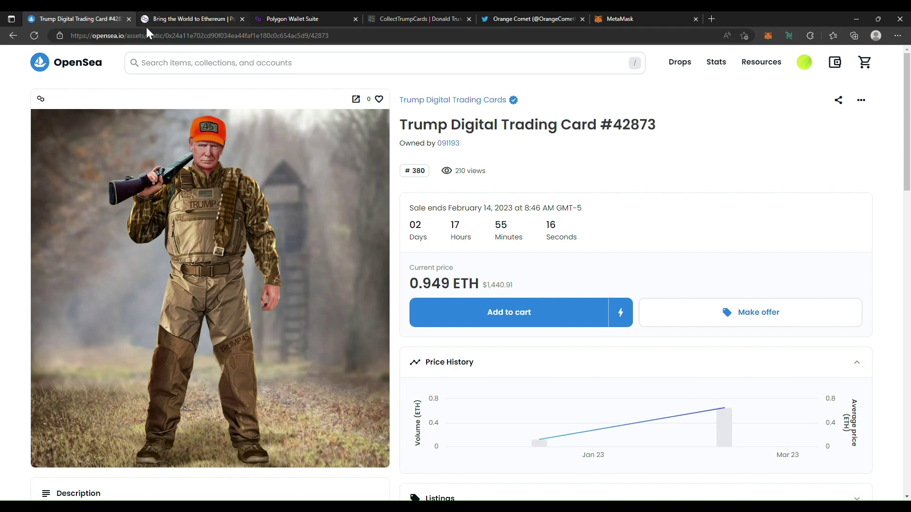
Search 'trump' on Rarible and open the Trump Digital Trading Cards collection.
left_click(52, 66)
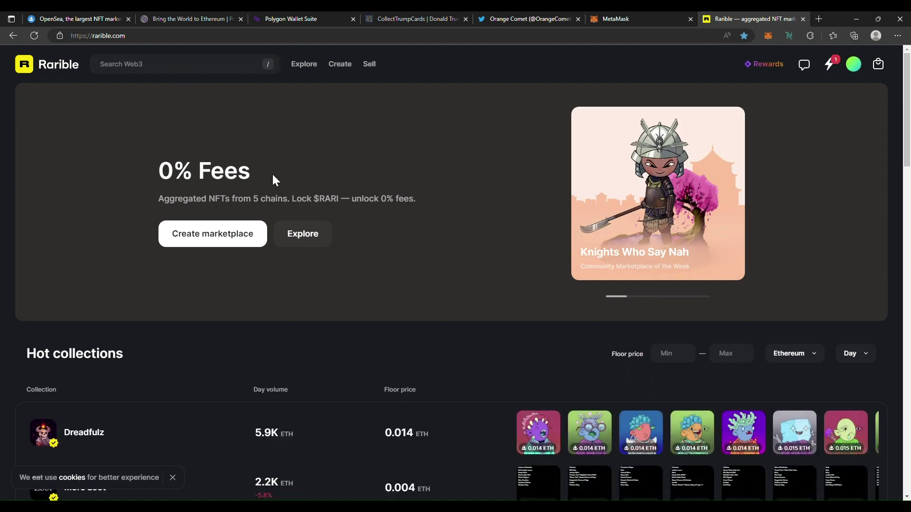
left_click(173, 66)
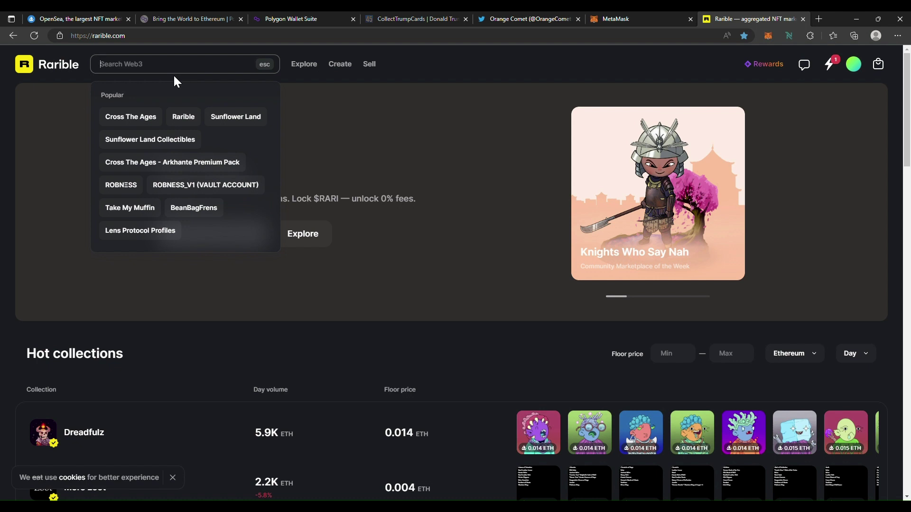
type("trump")
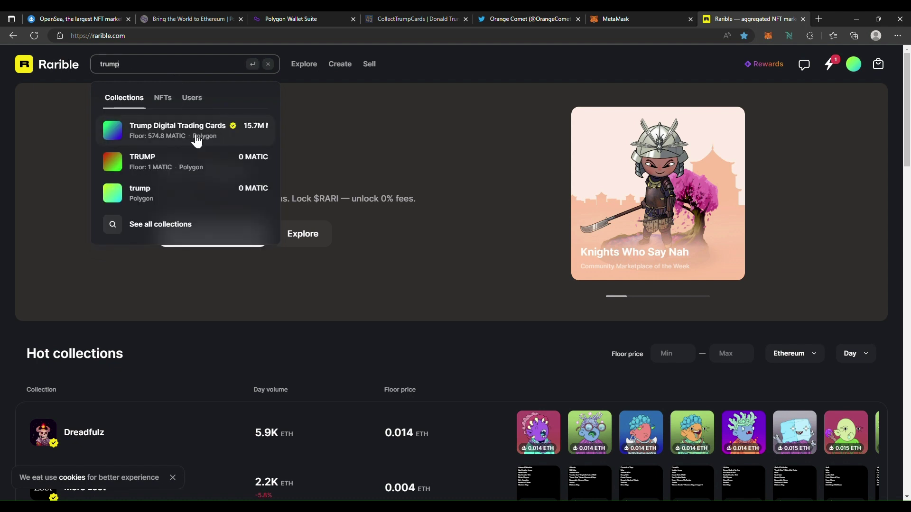
left_click(192, 137)
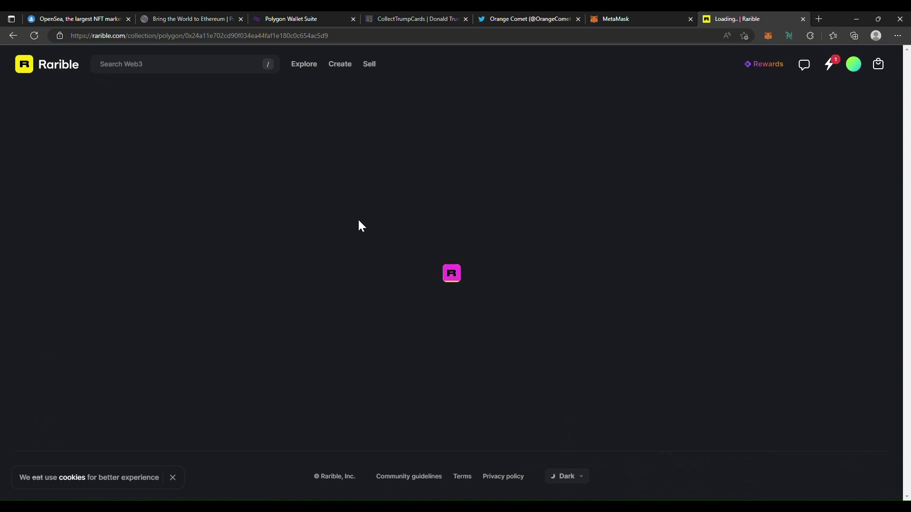
Filter the collection to Rarible-marketplace listings, then return to OpenSea.
scroll(309, 214, "down", 5)
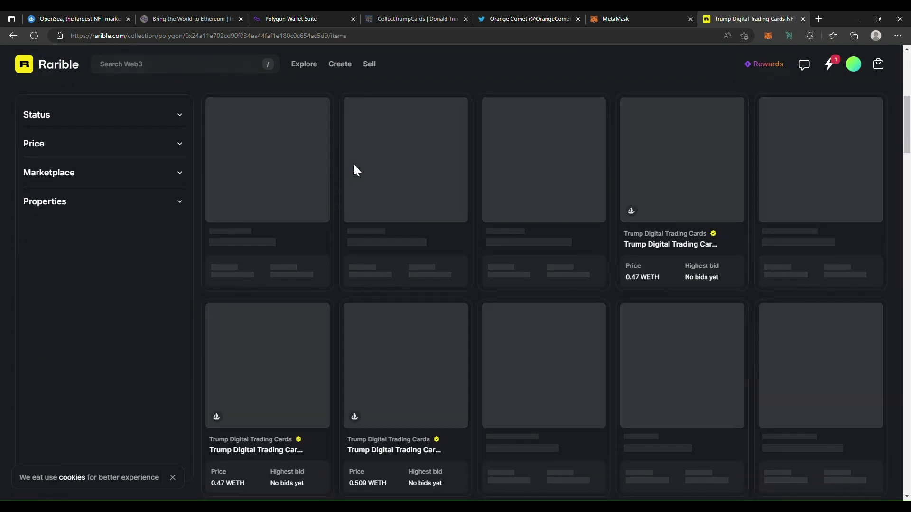
scroll(519, 269, "down", 15)
scroll(522, 271, "up", 15)
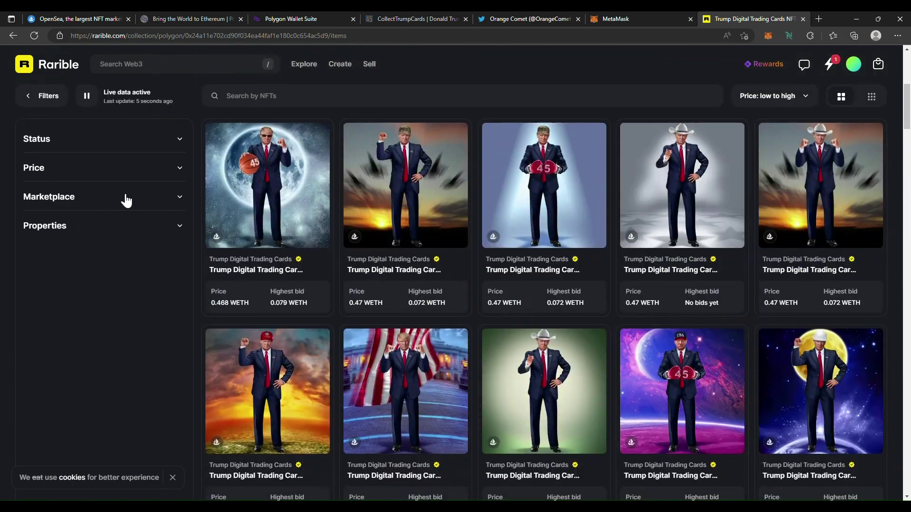
left_click(127, 201)
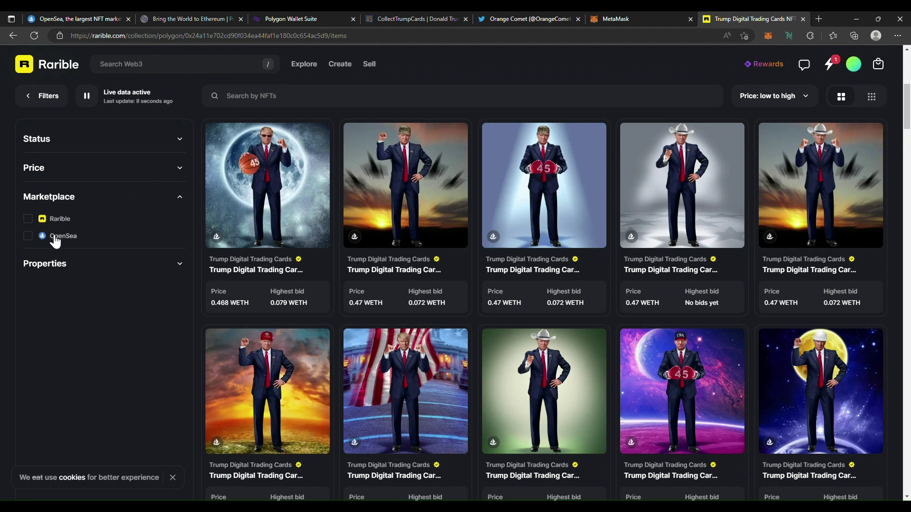
left_click(29, 221)
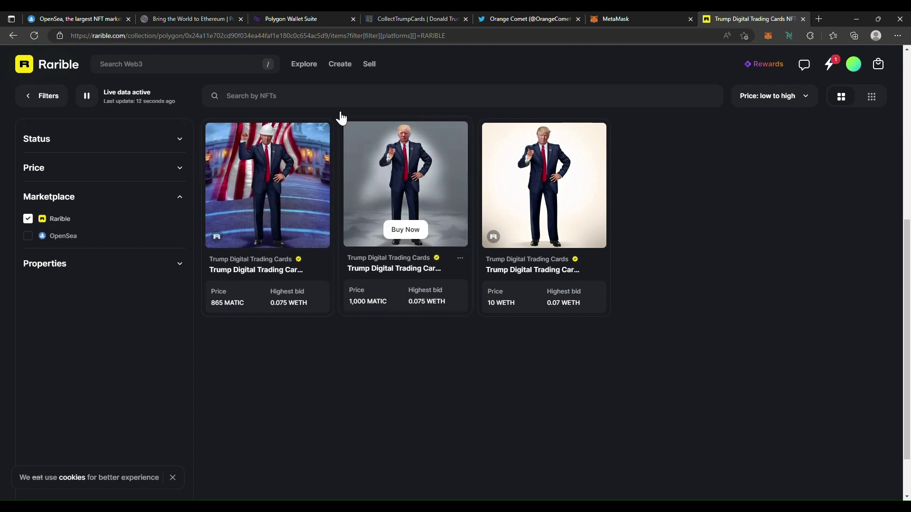
left_click(103, 21)
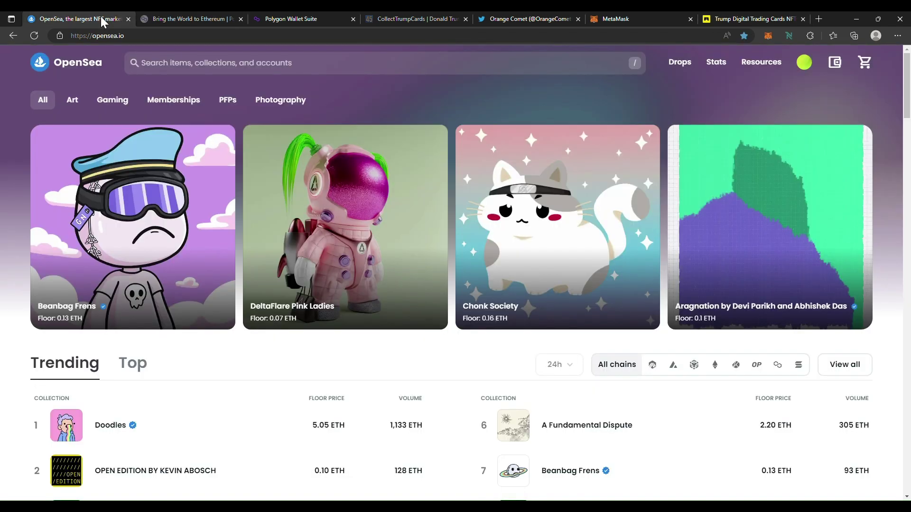
Search 'trum' in OpenSea and open the Trump Digital Trading Cards collection.
left_click(212, 59)
type("trum")
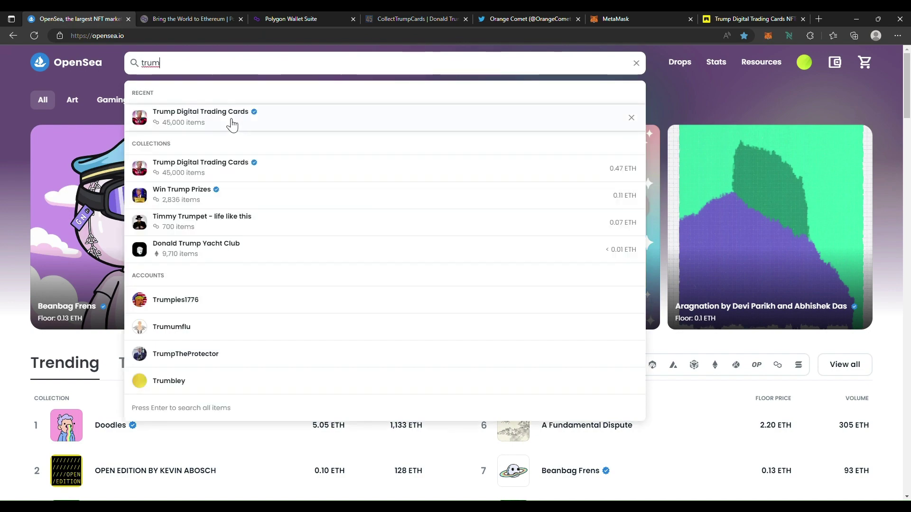
left_click(229, 119)
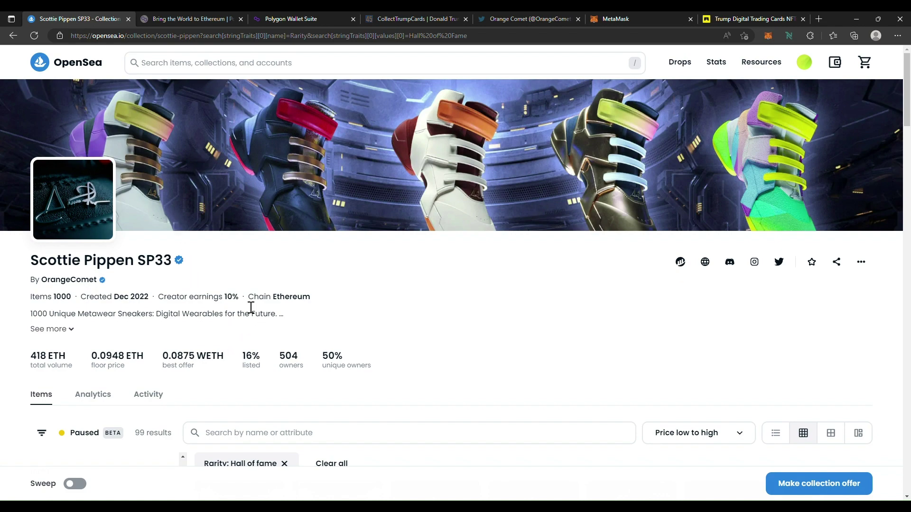
scroll(322, 344, "down", 3)
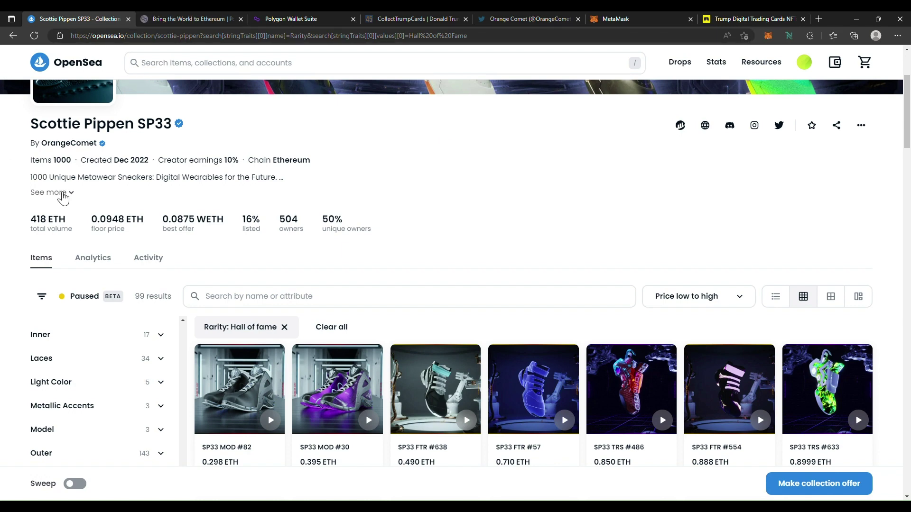
Expand the Scottie Pippen SP33 description and read its utilities, like the hometown tour and signed sneakers.
left_click(63, 194)
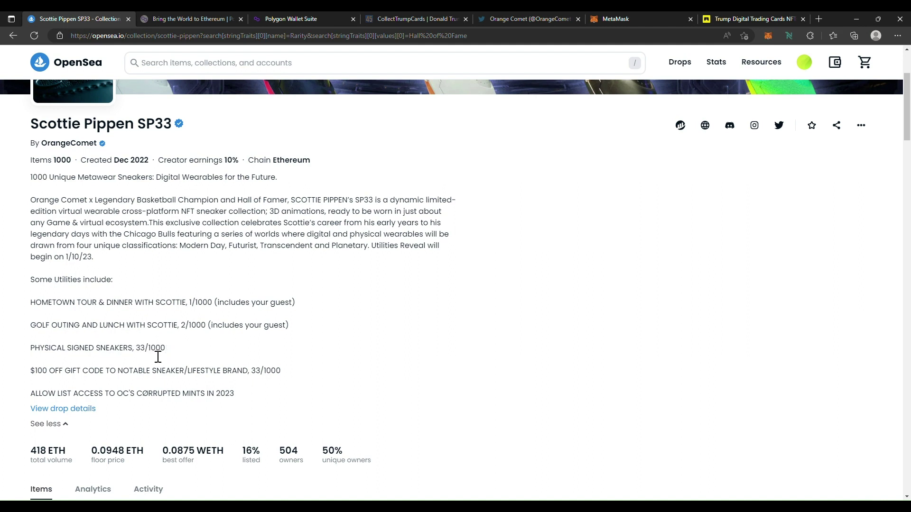
scroll(198, 308, "up", 3)
scroll(278, 247, "down", 7)
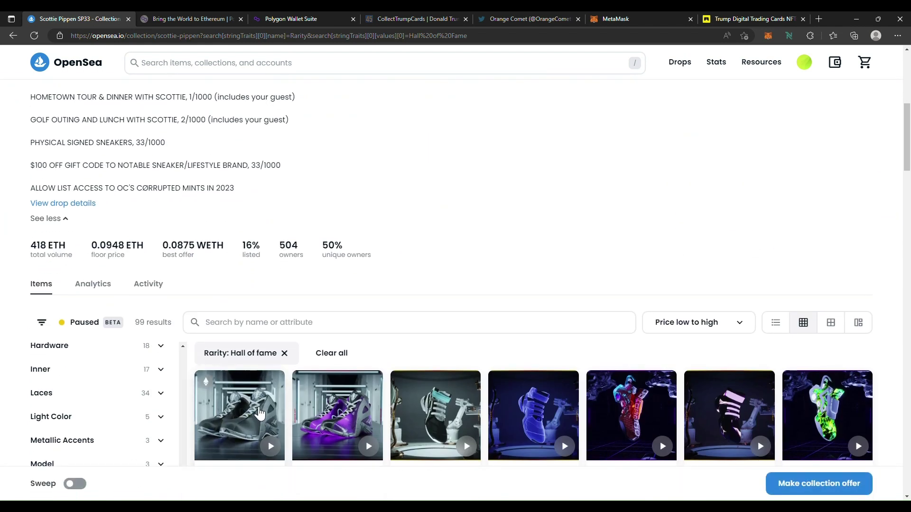
scroll(240, 234, "down", 2)
scroll(238, 162, "up", 3)
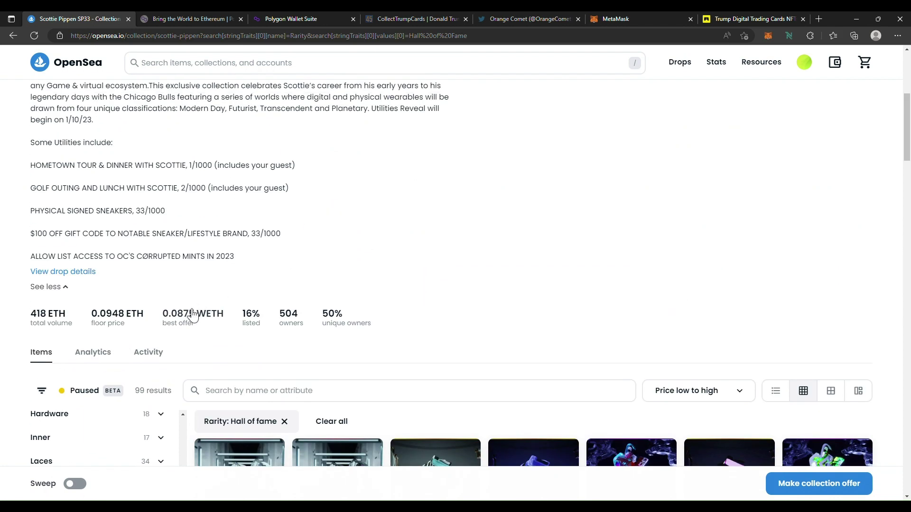
scroll(328, 271, "down", 2)
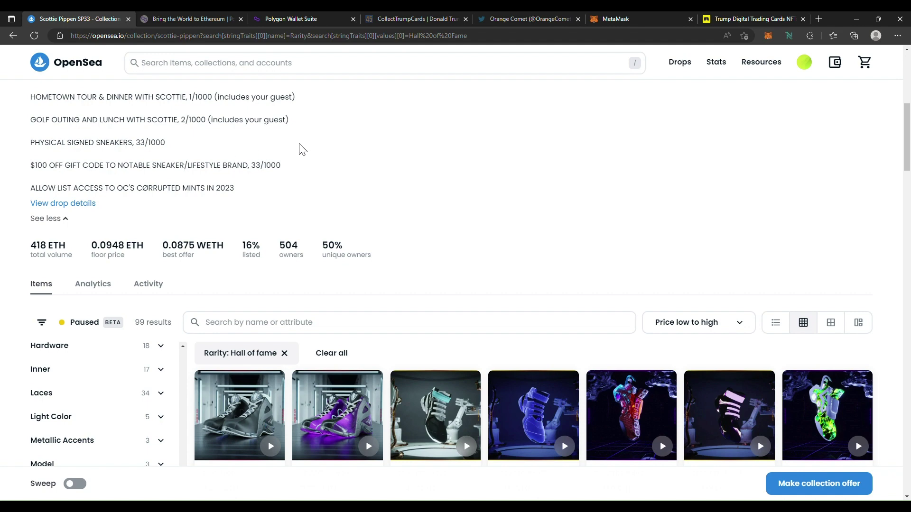
scroll(474, 290, "up", 4)
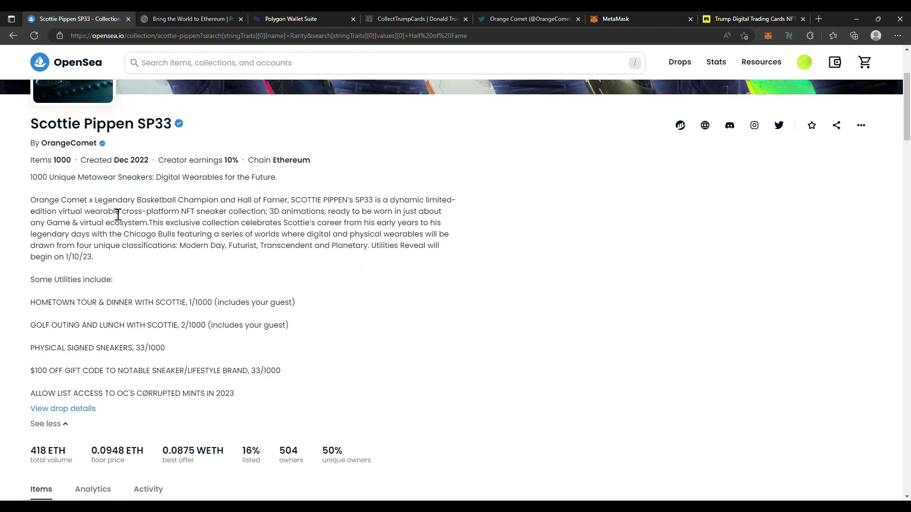
scroll(114, 208, "up", 2)
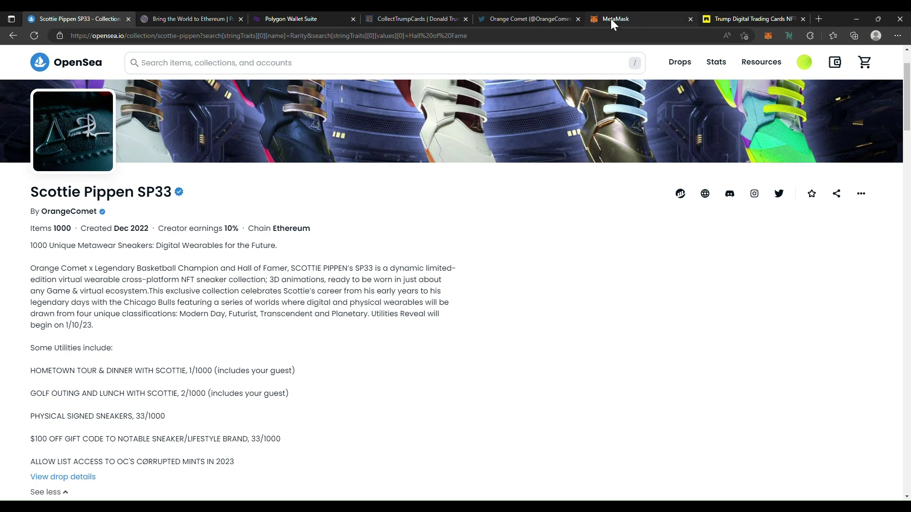
Open Orange Comet's Twitter profile (36.6K followers) and scroll through its recent tweets.
left_click(544, 18)
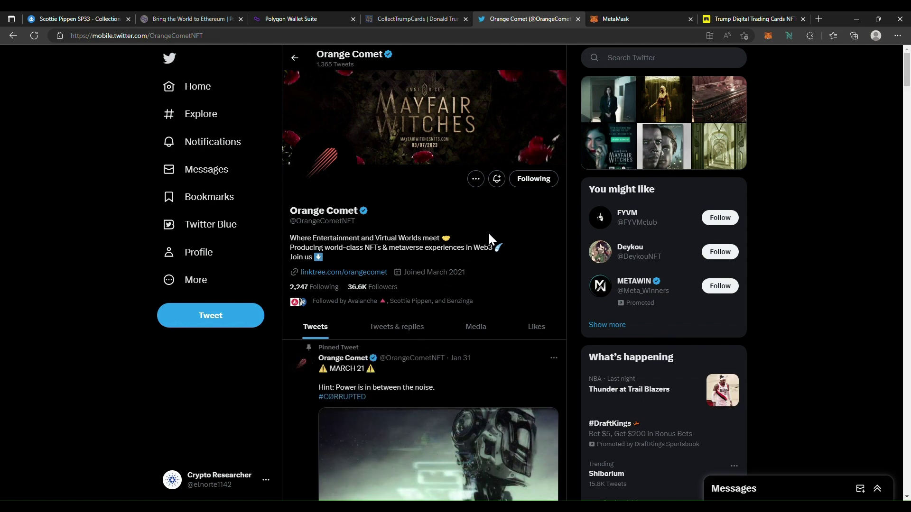
scroll(493, 249, "down", 10)
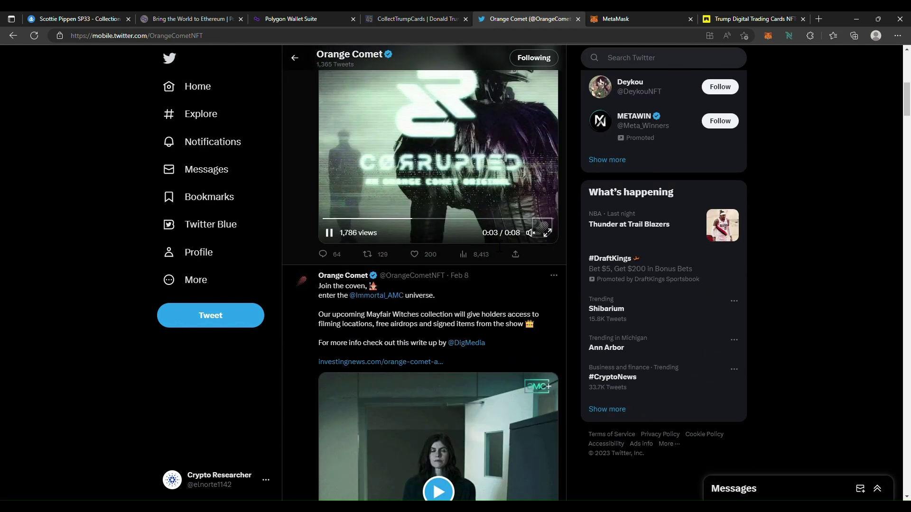
scroll(496, 245, "down", 9)
scroll(498, 245, "down", 3)
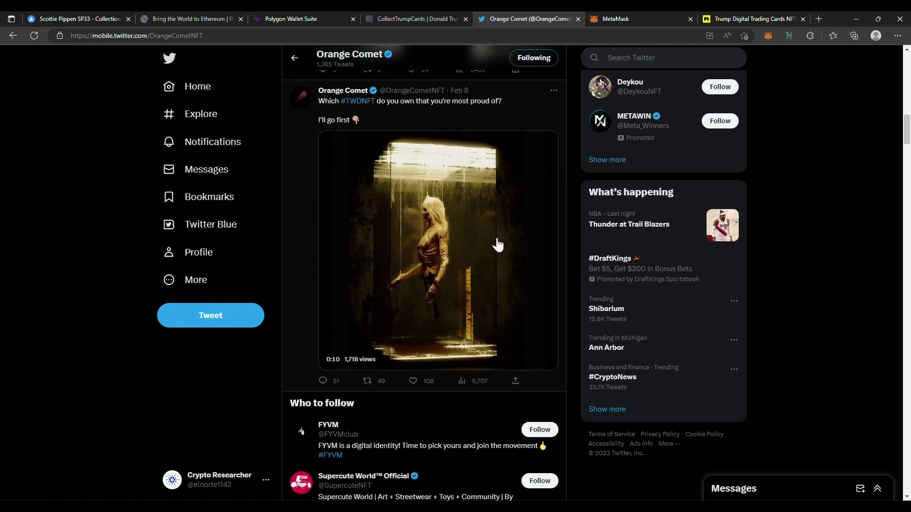
scroll(504, 240, "down", 7)
scroll(515, 235, "up", 20)
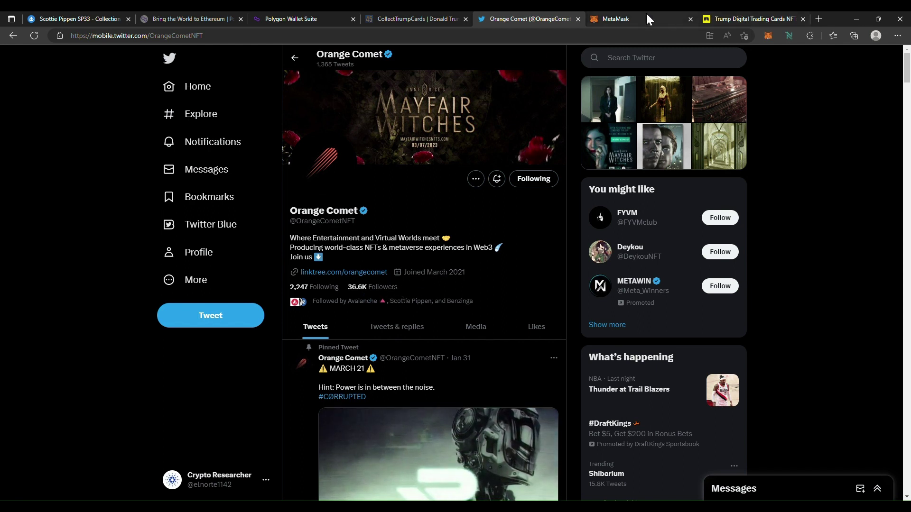
Return to the Scottie Pippen SP33 collection page (418 ETH volume, 0.0948 ETH floor) and scroll it.
left_click(424, 15)
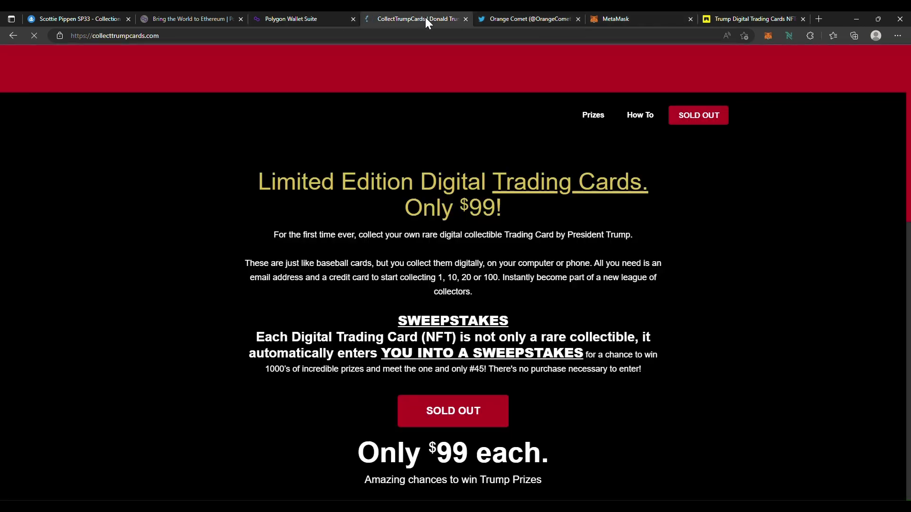
left_click(92, 19)
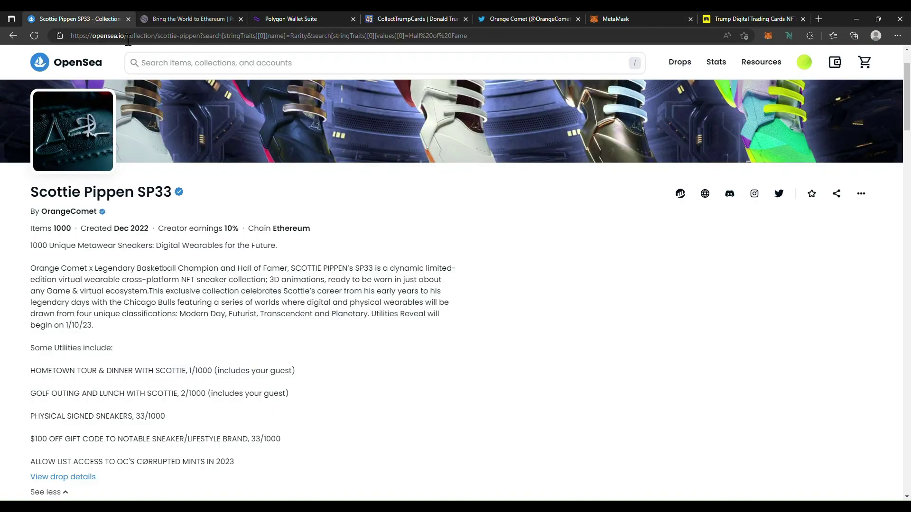
scroll(313, 280, "down", 5)
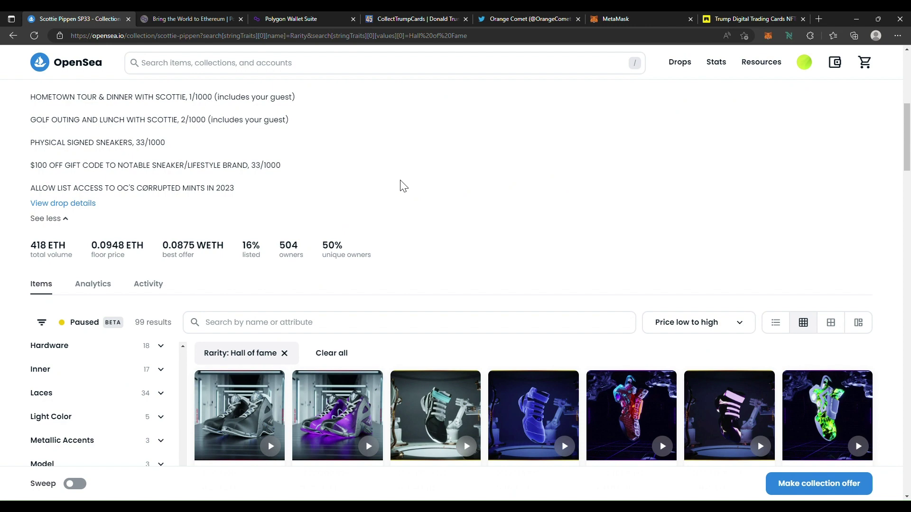
scroll(340, 169, "down", 1)
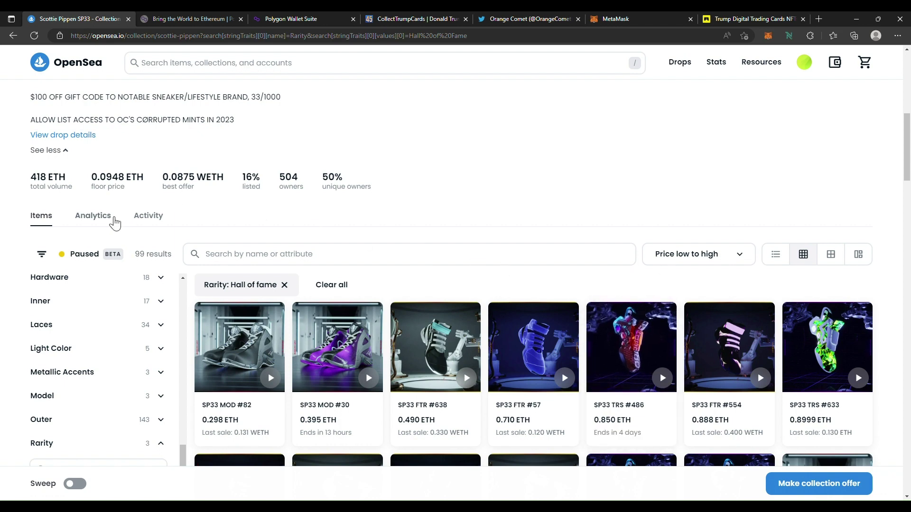
Show the SP33 sales activity and review it, led by SP33 TRS #649 at 0.120 ETH.
left_click(160, 221)
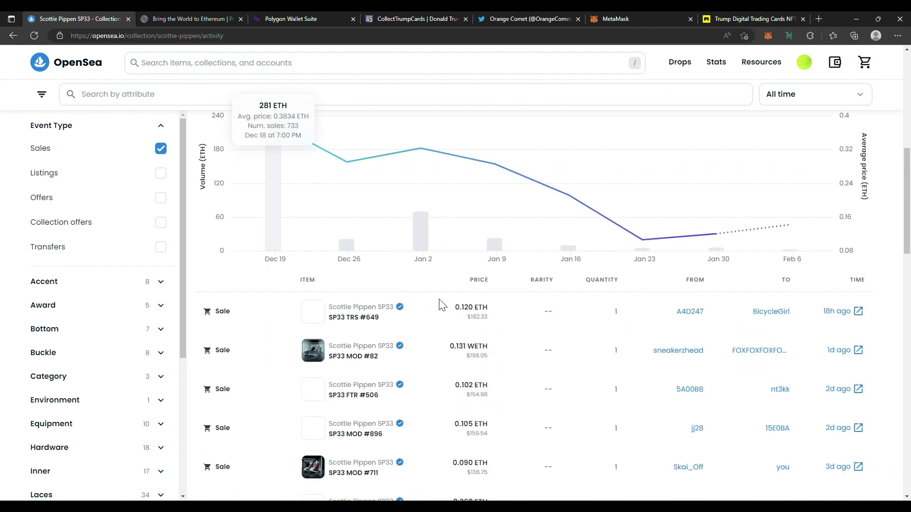
scroll(778, 305, "down", 2)
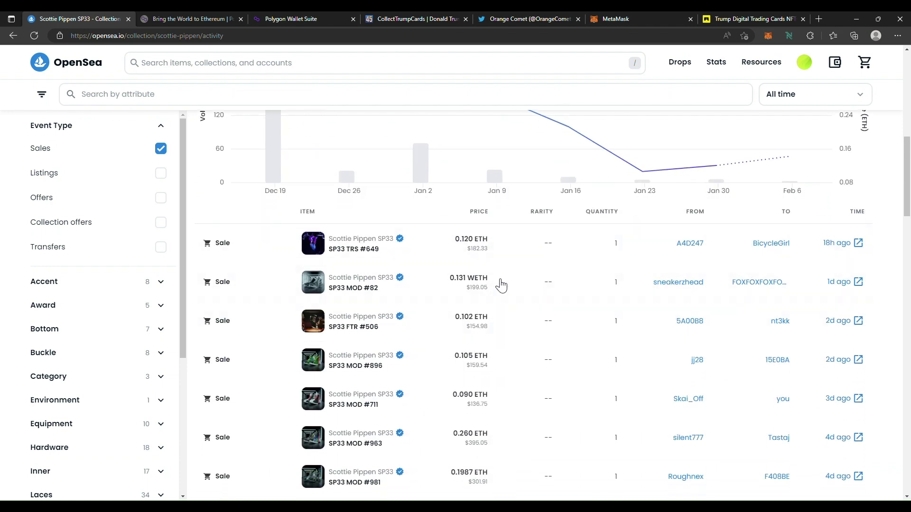
scroll(500, 294, "down", 2)
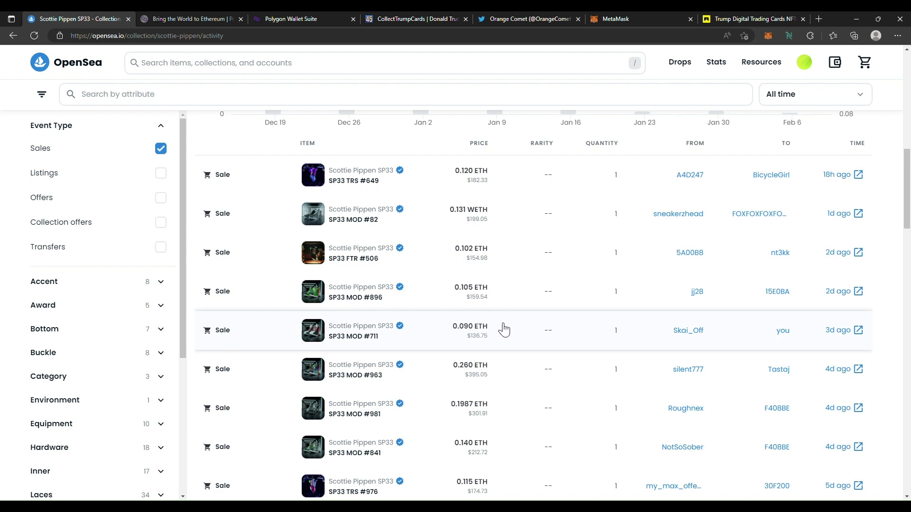
scroll(504, 330, "up", 3)
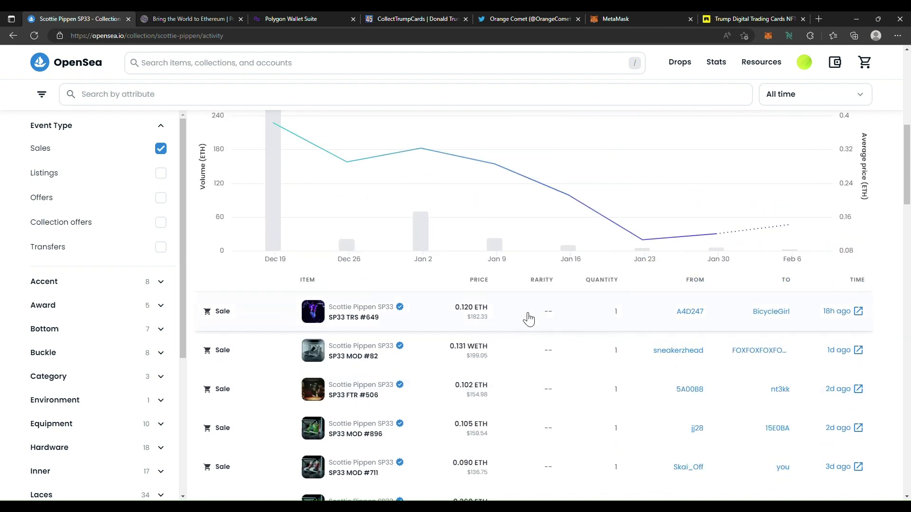
scroll(528, 318, "down", 1)
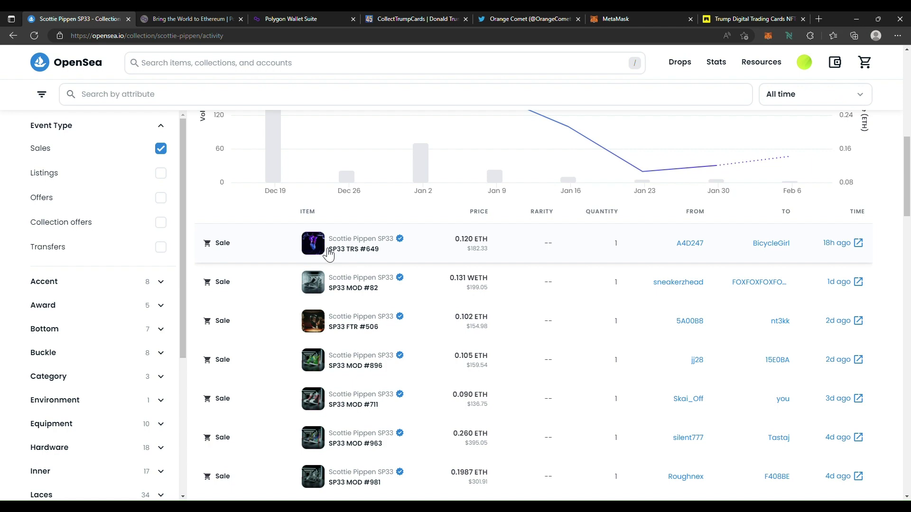
scroll(150, 195, "up", 4)
Filter the SP33 sales activity to Award: Physical sneaker.
left_click(105, 386)
scroll(102, 384, "down", 3)
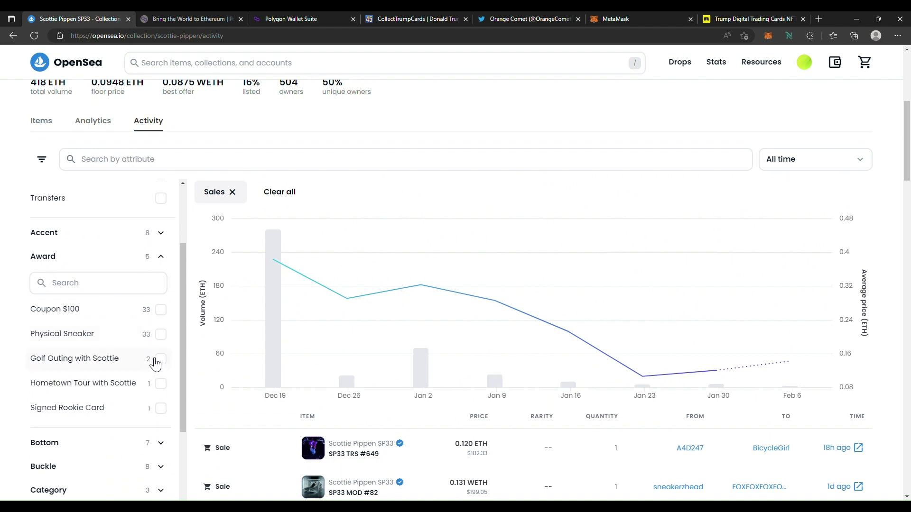
left_click(165, 336)
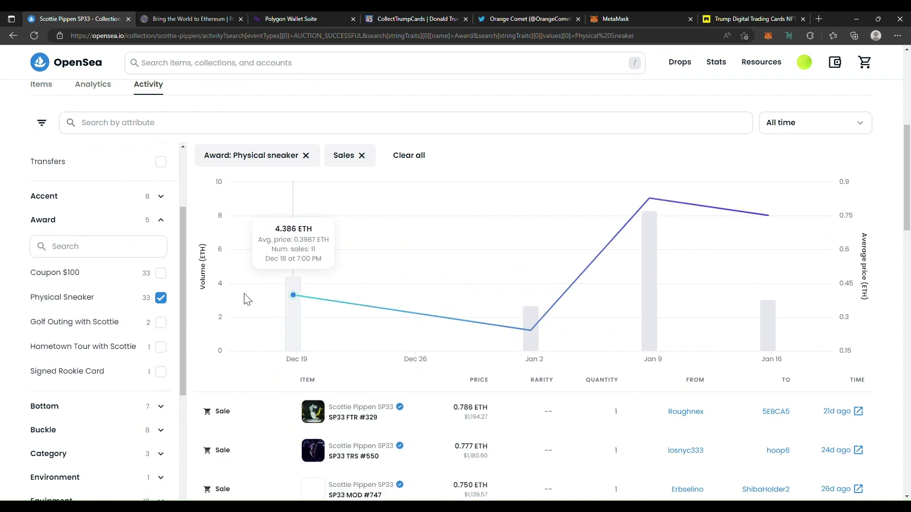
Review the filtered Physical sneaker sales, led by SP33 FTR #329 at 0.786 ETH.
scroll(247, 299, "down", 4)
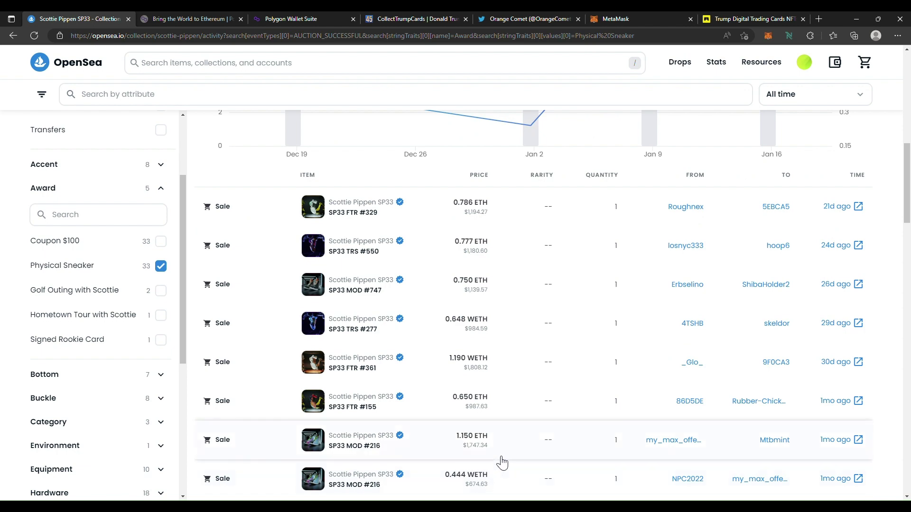
scroll(508, 377, "down", 2)
scroll(513, 367, "down", 8)
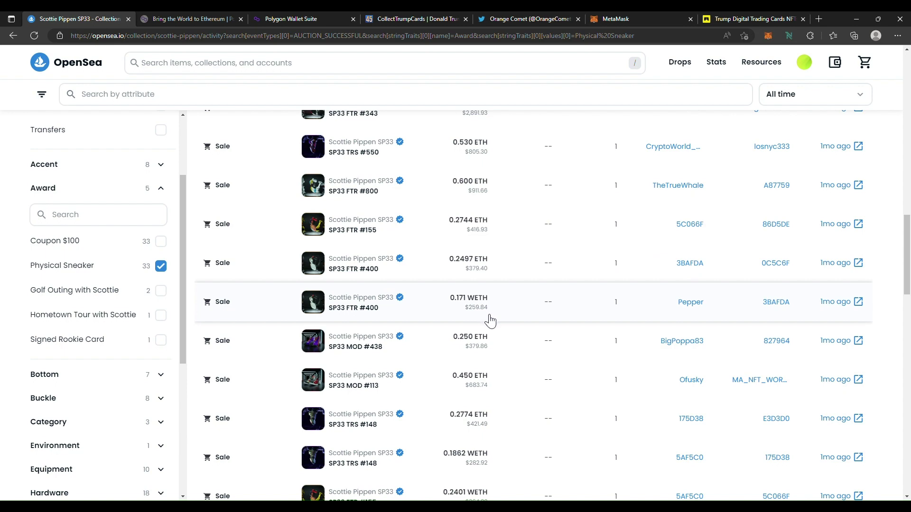
scroll(488, 235, "up", 3)
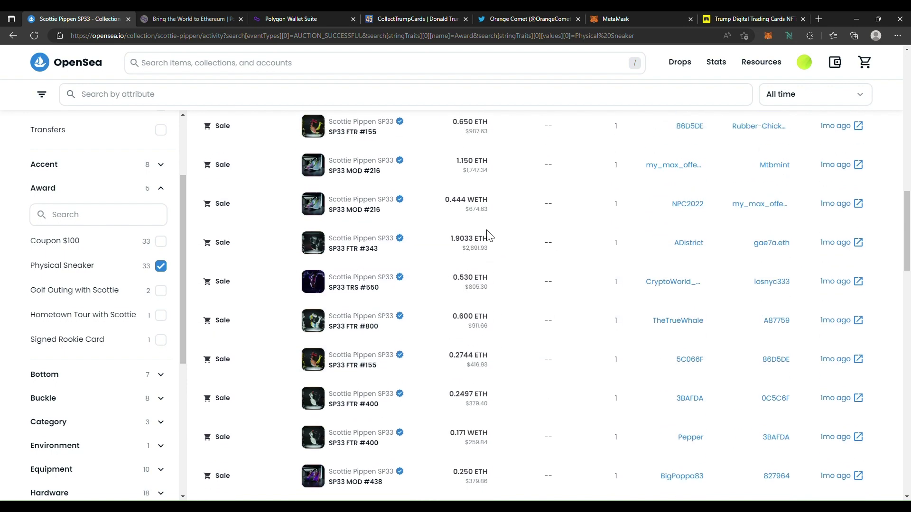
scroll(488, 235, "up", 8)
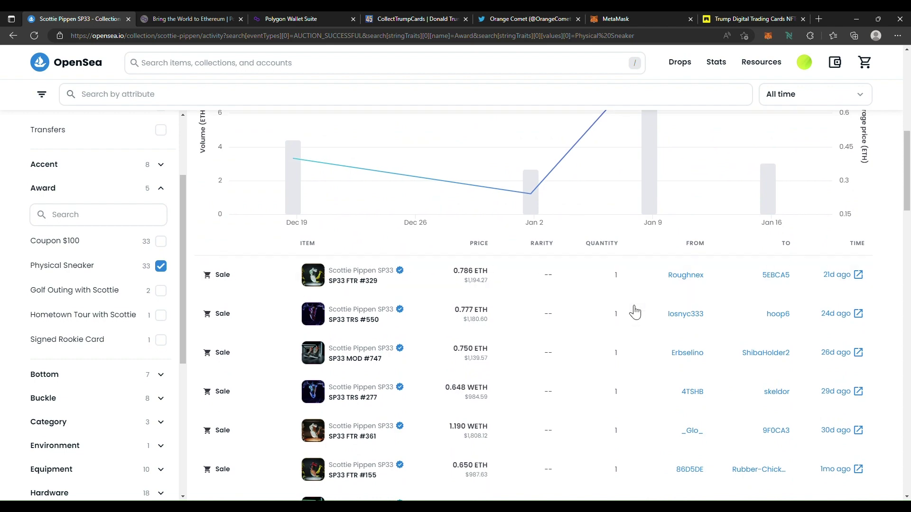
scroll(664, 318, "down", 3)
scroll(830, 297, "up", 1)
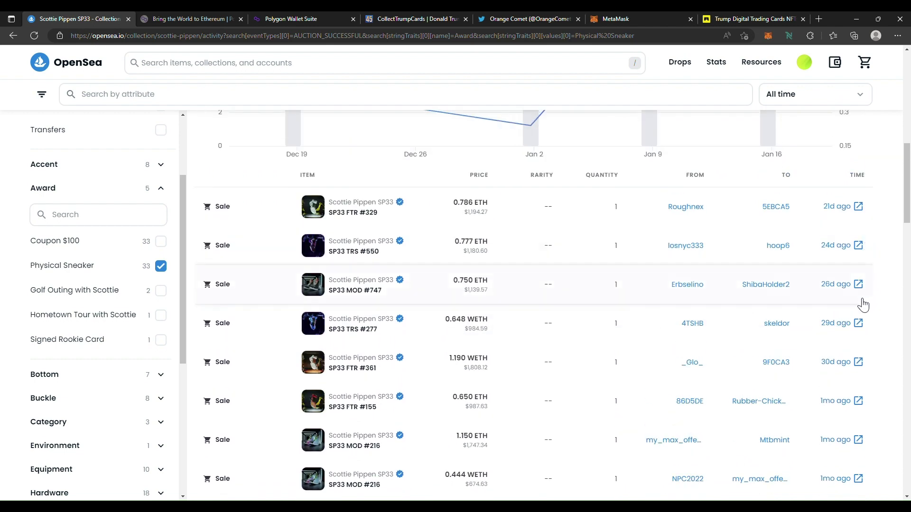
scroll(854, 237, "up", 2)
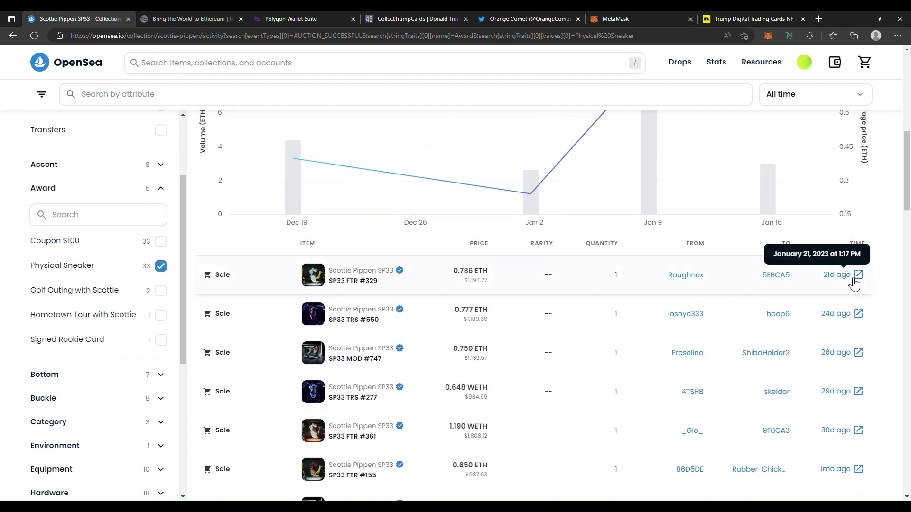
scroll(854, 284, "down", 2)
scroll(857, 291, "down", 2)
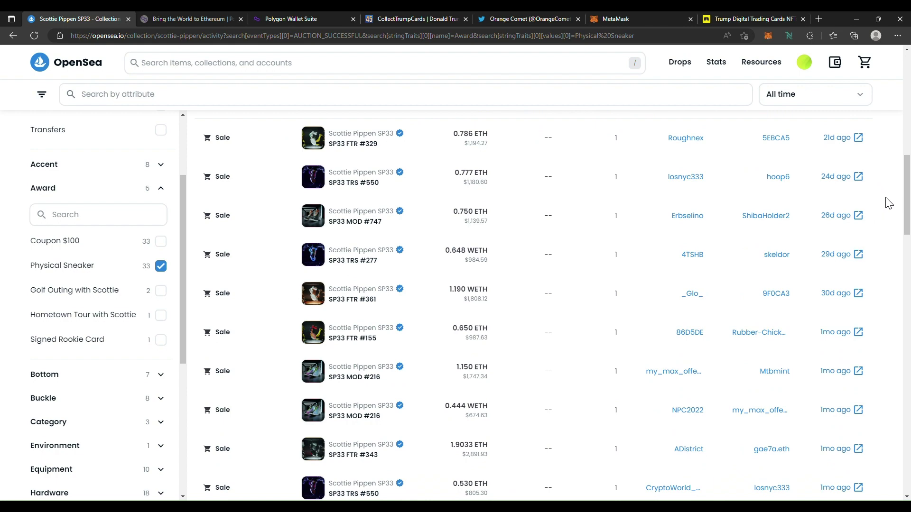
scroll(889, 203, "up", 10)
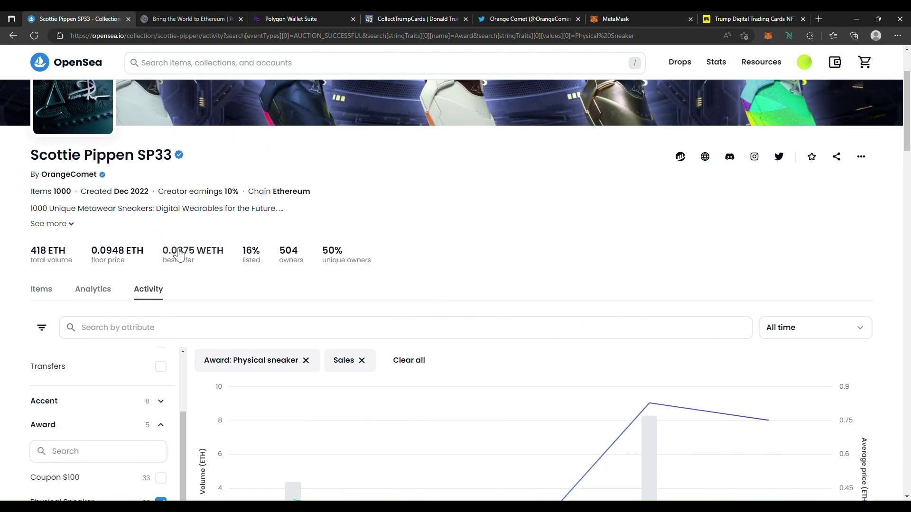
Show the 33 Physical sneaker items, cheapest first with SP33 FTR #800 at 0.690 ETH.
left_click(42, 290)
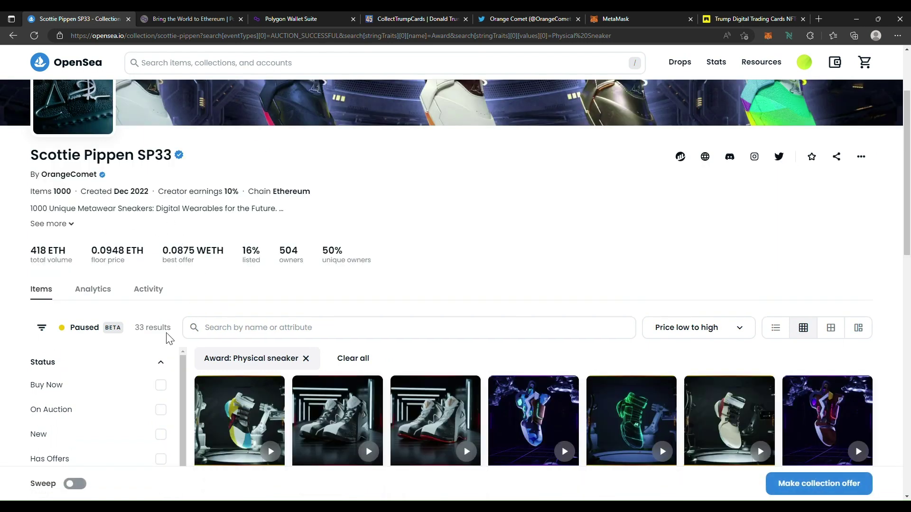
scroll(379, 223, "down", 3)
scroll(441, 233, "down", 3)
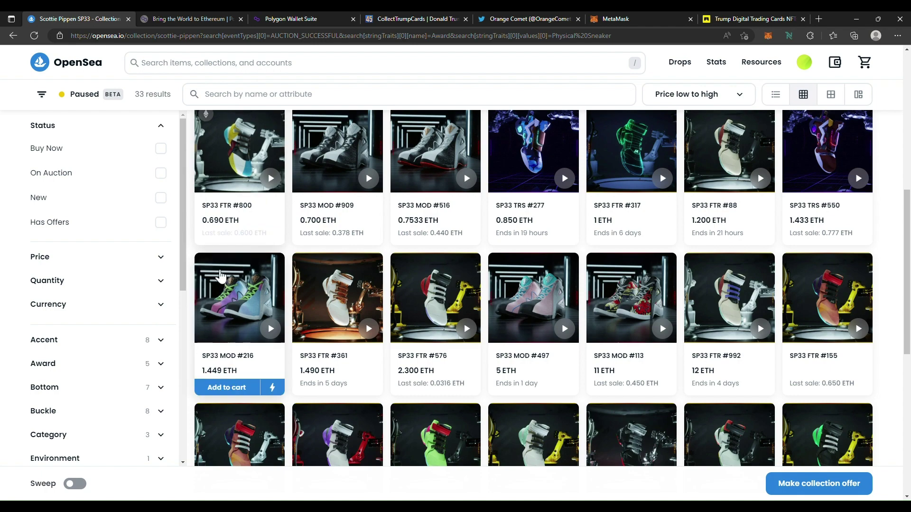
scroll(180, 228, "up", 5)
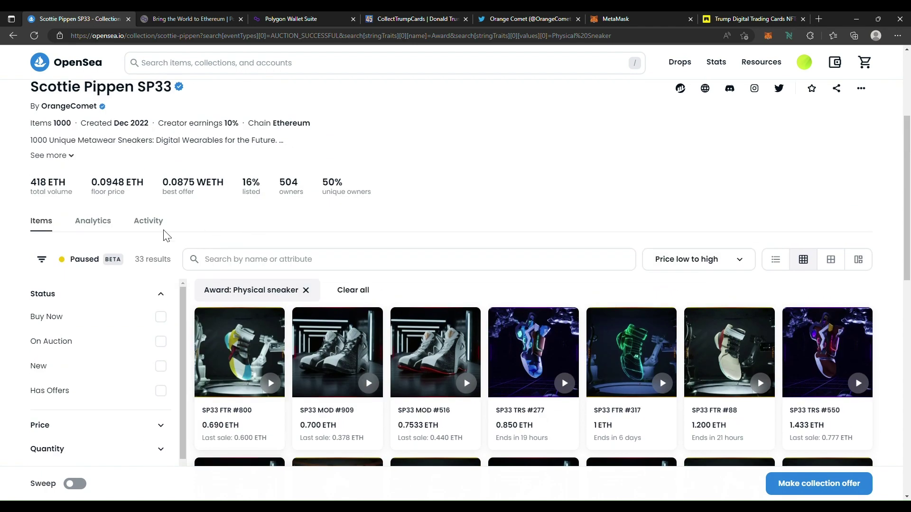
Remove the Award: Physical sneaker filter and browse all 1,000 SP33 items, cheapest first.
left_click(306, 290)
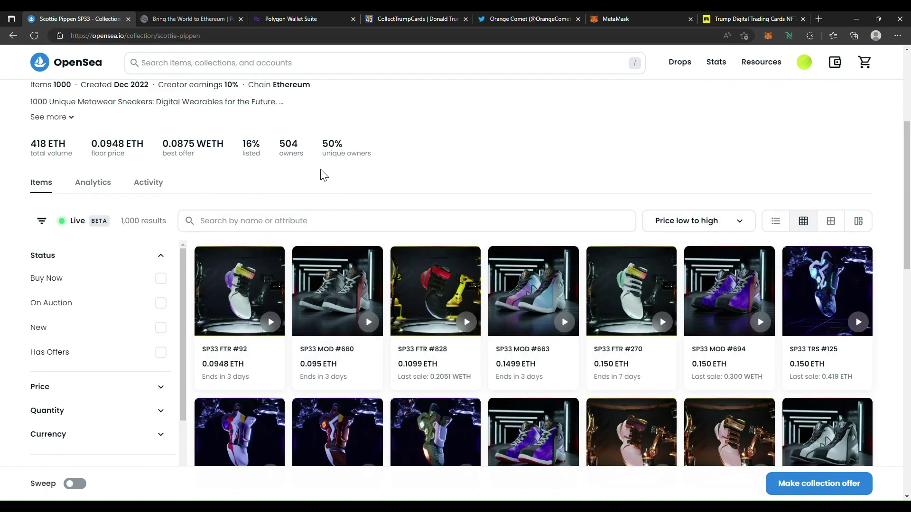
scroll(326, 175, "down", 2)
scroll(326, 175, "down", 1)
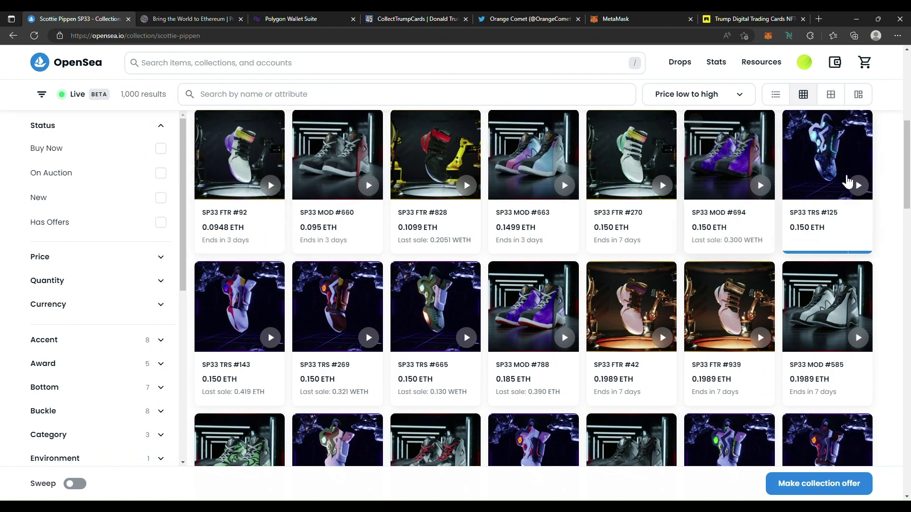
mouse_move(544, 225)
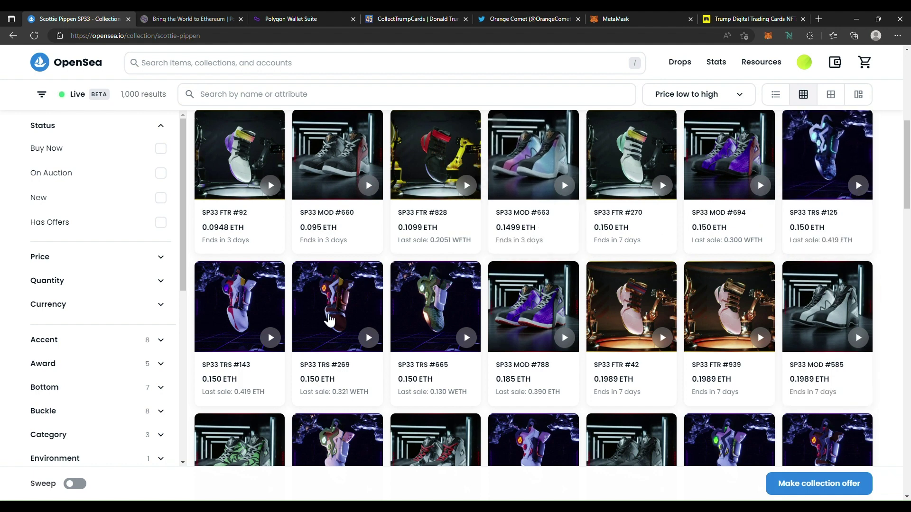
mouse_move(706, 313)
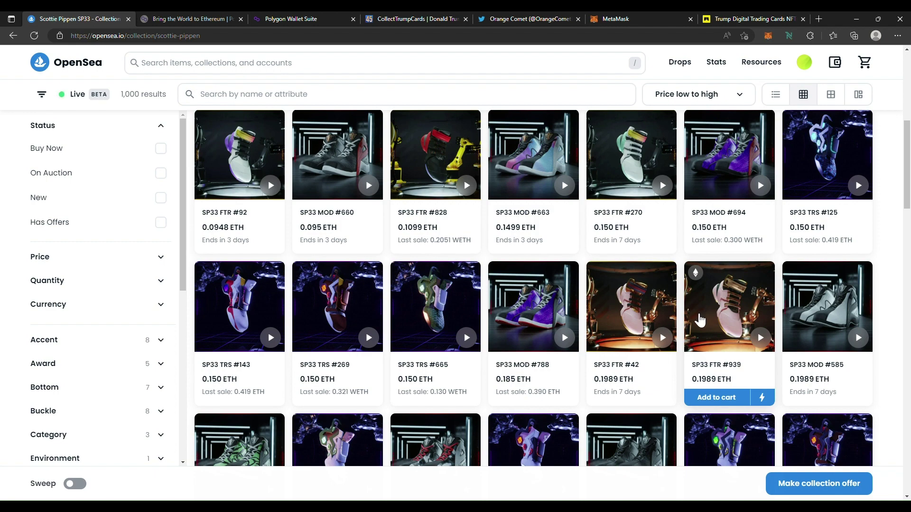
scroll(624, 325, "down", 4)
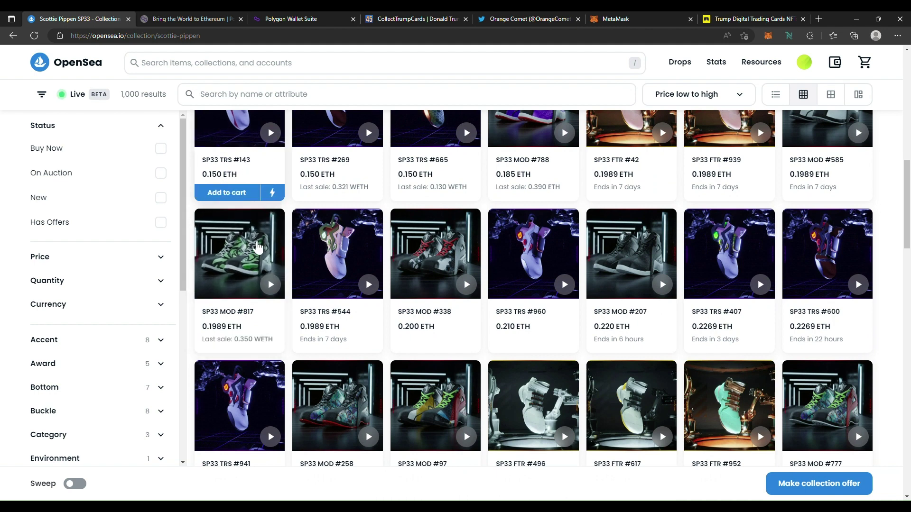
mouse_move(357, 258)
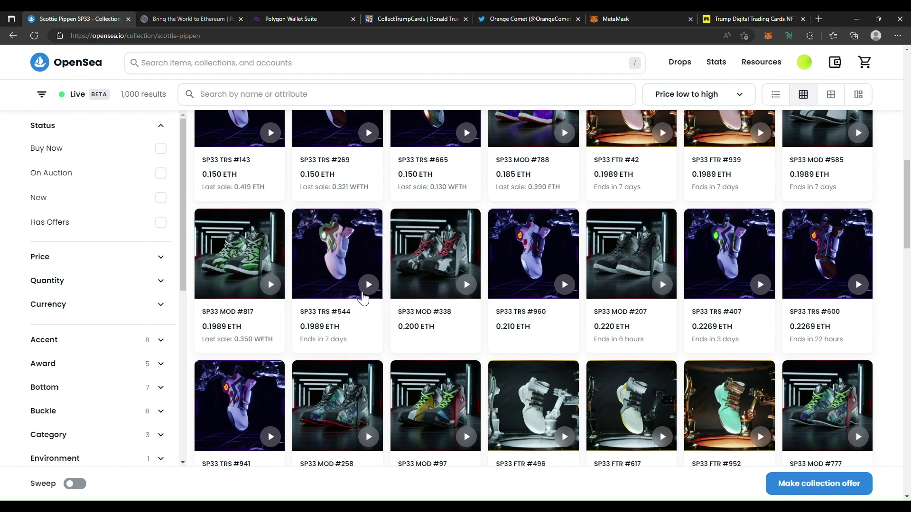
scroll(700, 296, "down", 3)
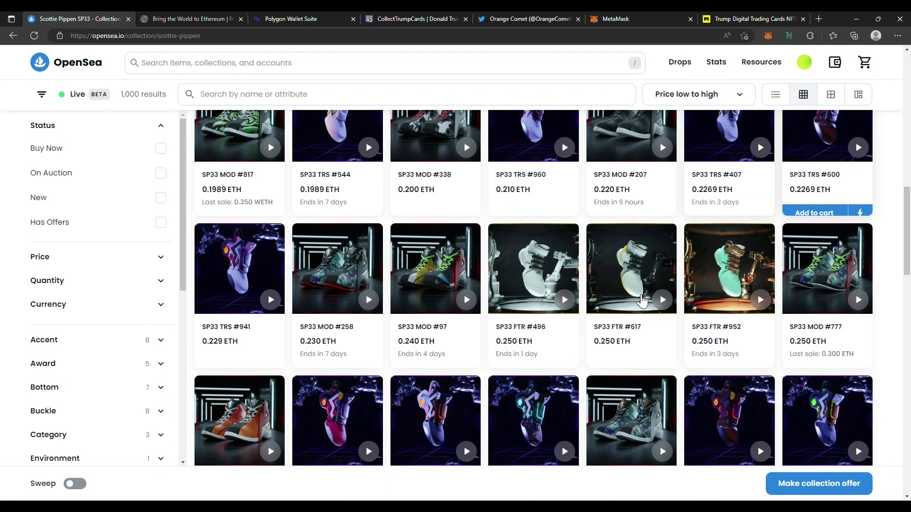
mouse_move(842, 239)
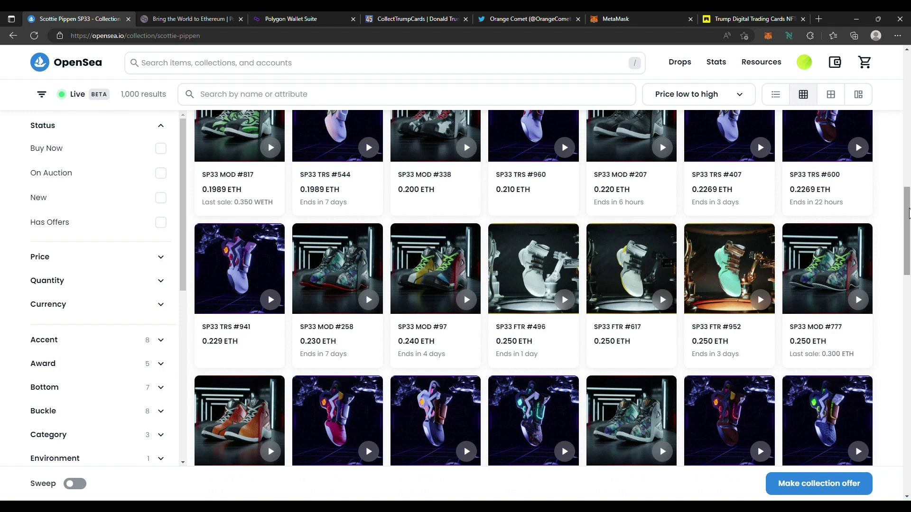
Scroll down the filter sidebar and expand the Award trait section.
scroll(908, 213, "up", 10)
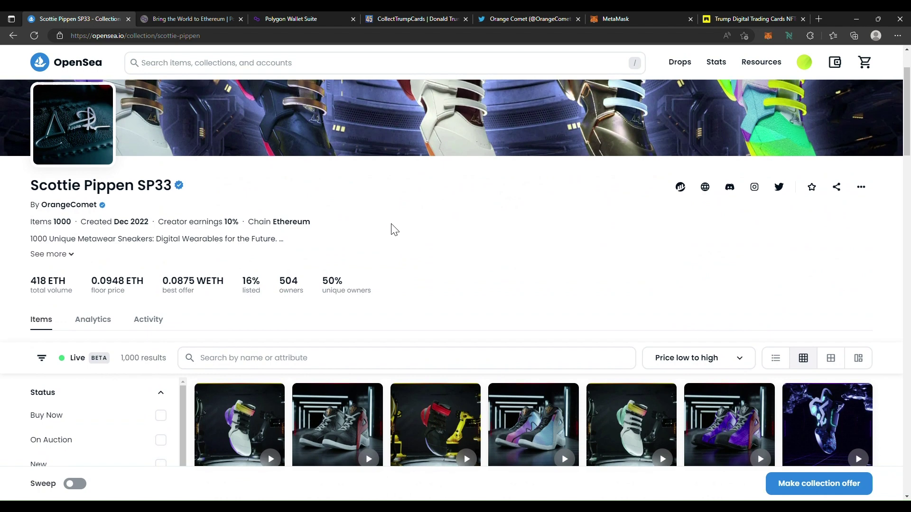
scroll(392, 231, "down", 2)
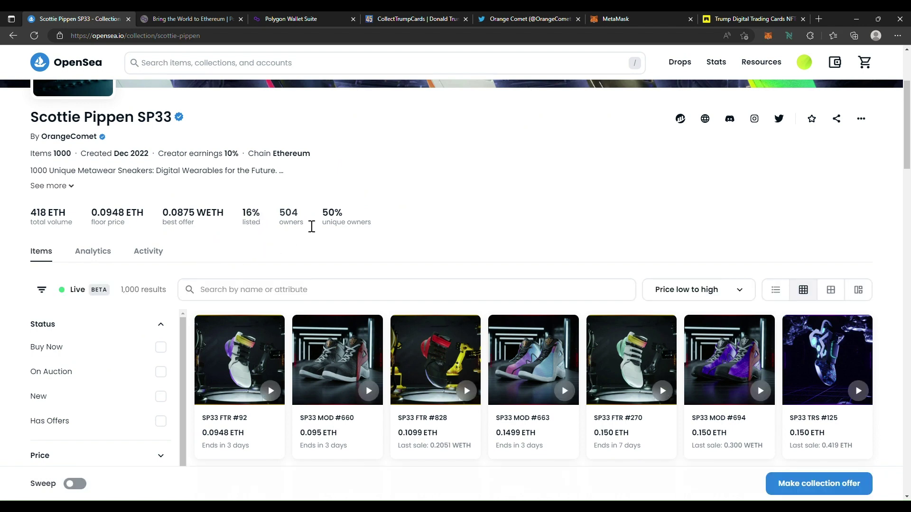
scroll(505, 206, "down", 4)
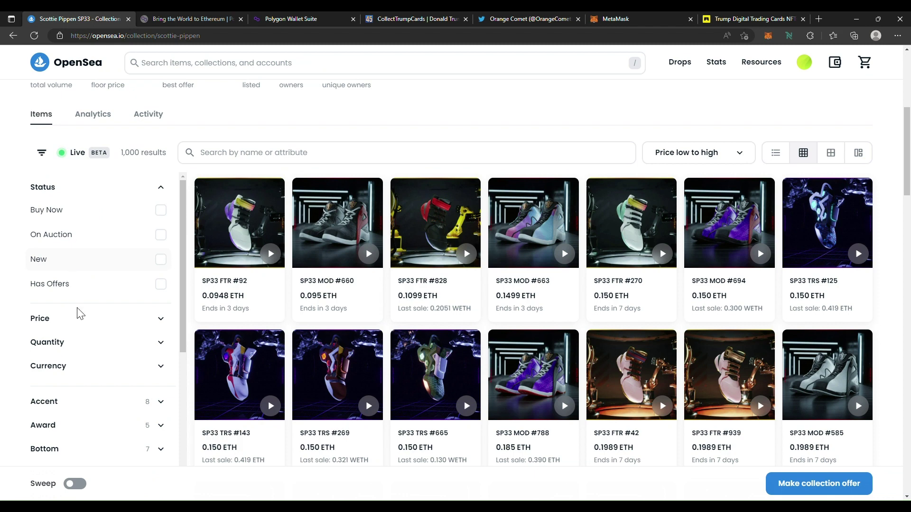
scroll(118, 323, "down", 1)
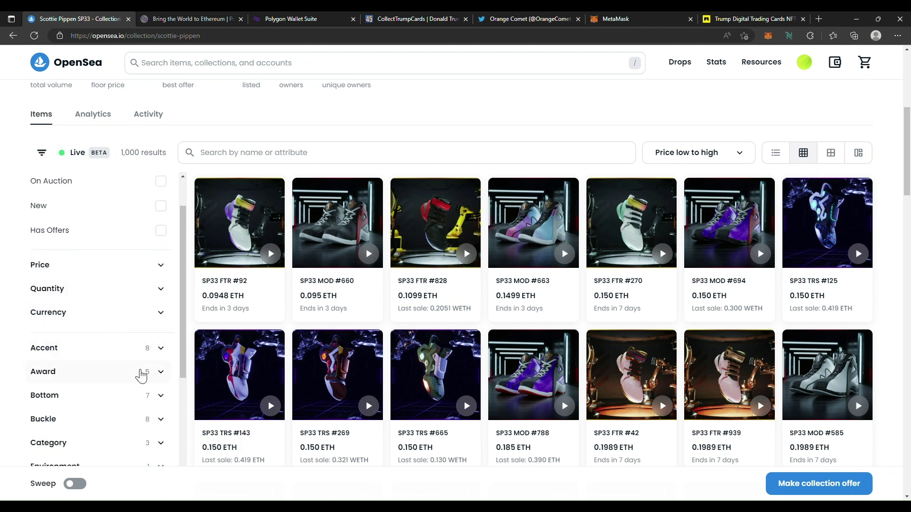
left_click(142, 374)
scroll(138, 361, "down", 1)
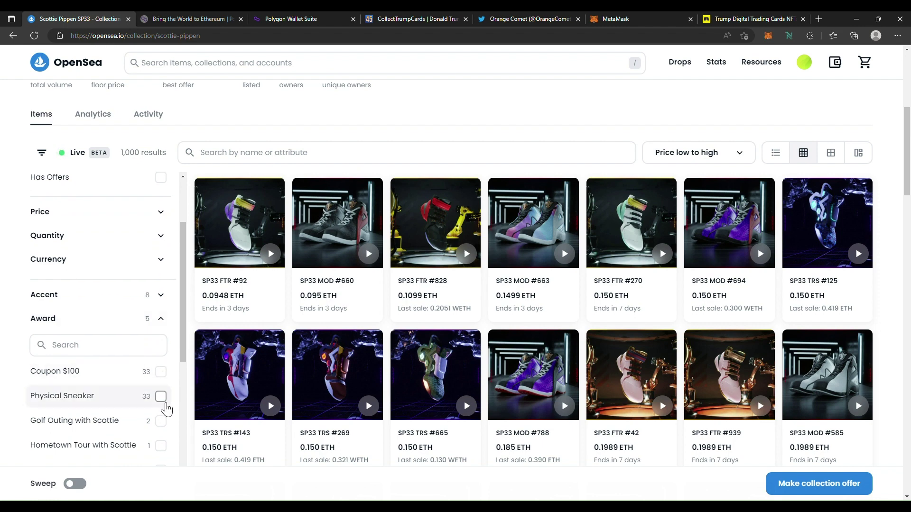
Select Physical sneaker under Award to list 33 items led by SP33 FTR #800.
left_click(161, 396)
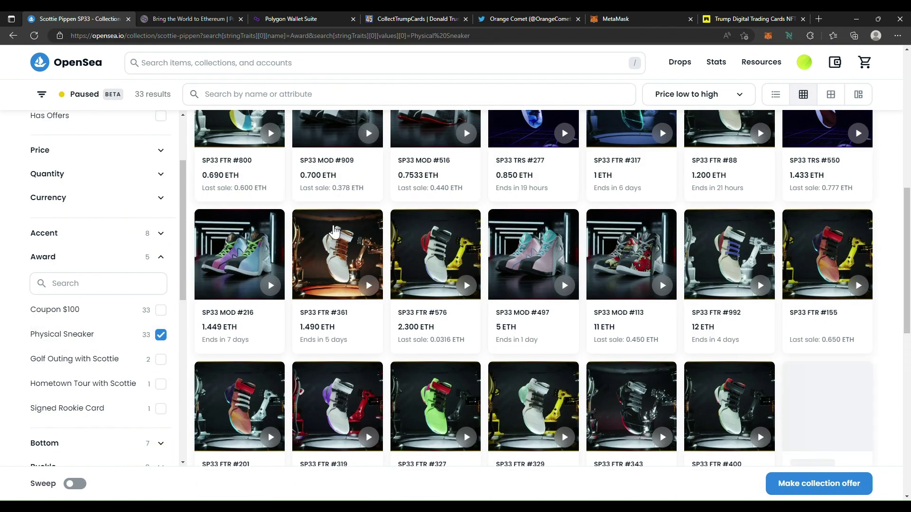
scroll(404, 276, "up", 3)
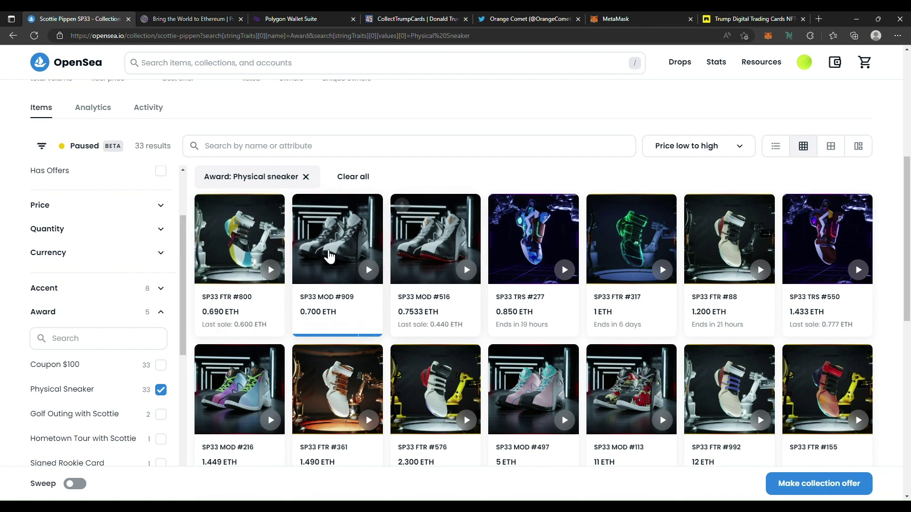
Open the SP33 FTR #800 item page, listed at 0.69 ETH.
left_click(278, 252)
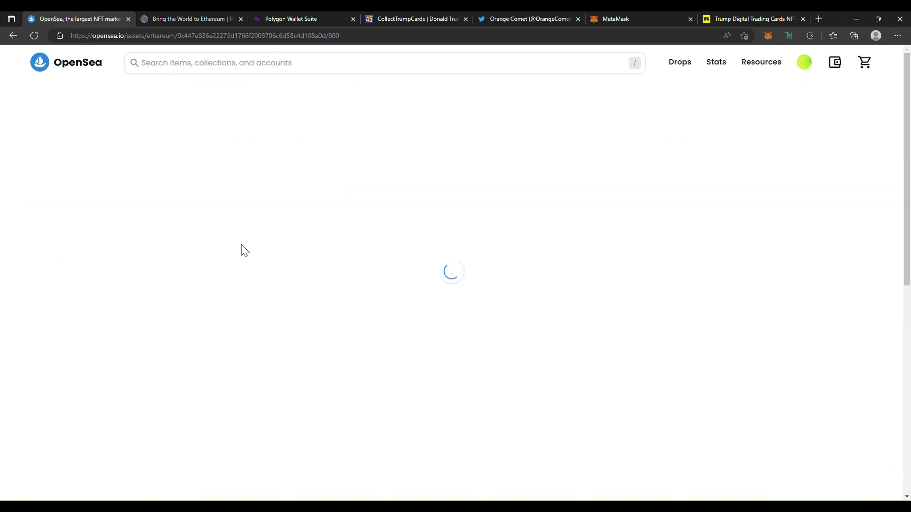
scroll(485, 328, "down", 3)
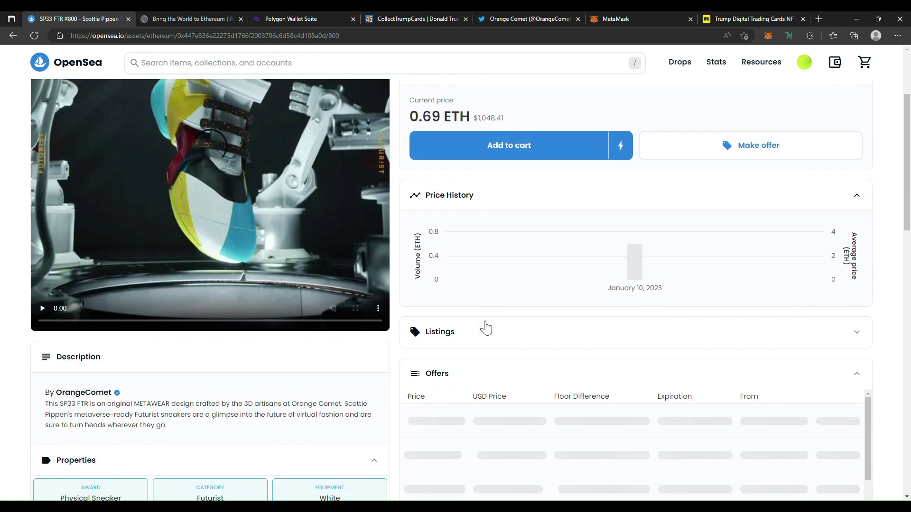
scroll(494, 326, "down", 2)
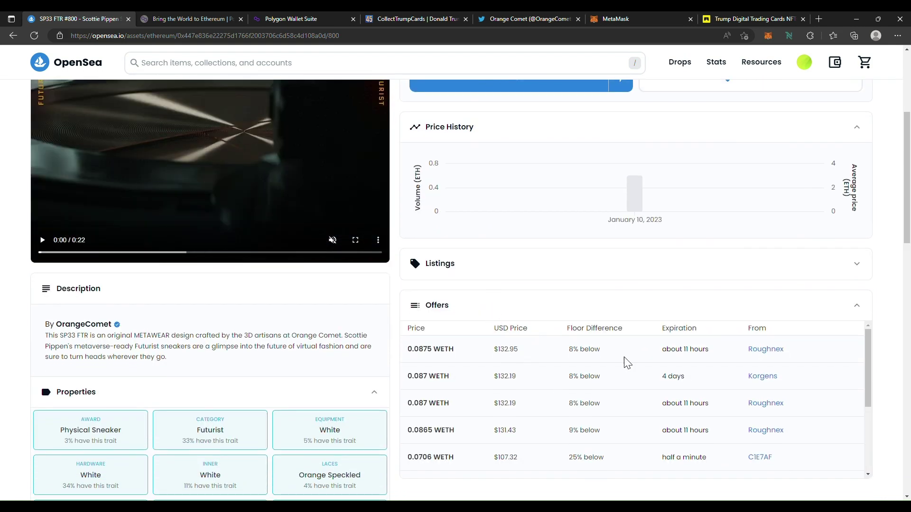
scroll(532, 351, "up", 2)
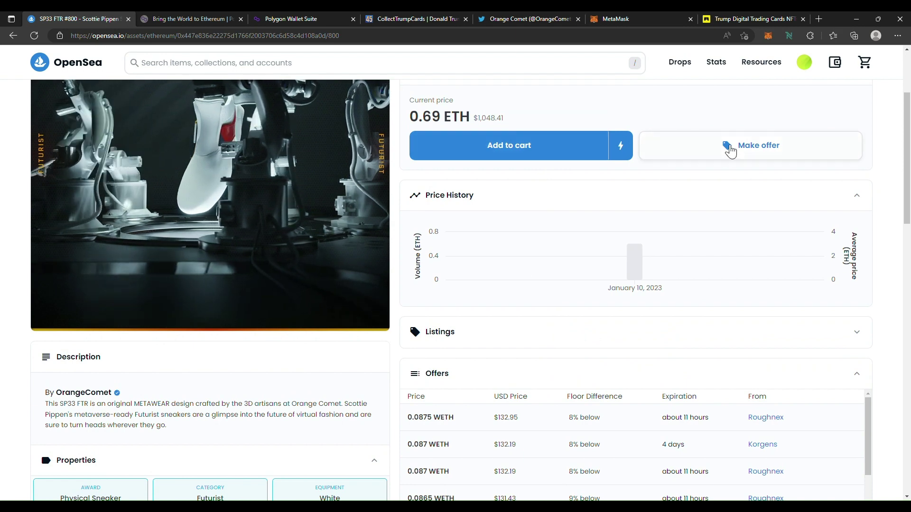
Start a 0.1 offer on SP33 FTR #800, then cancel it as invalid.
left_click(725, 150)
left_click(521, 252)
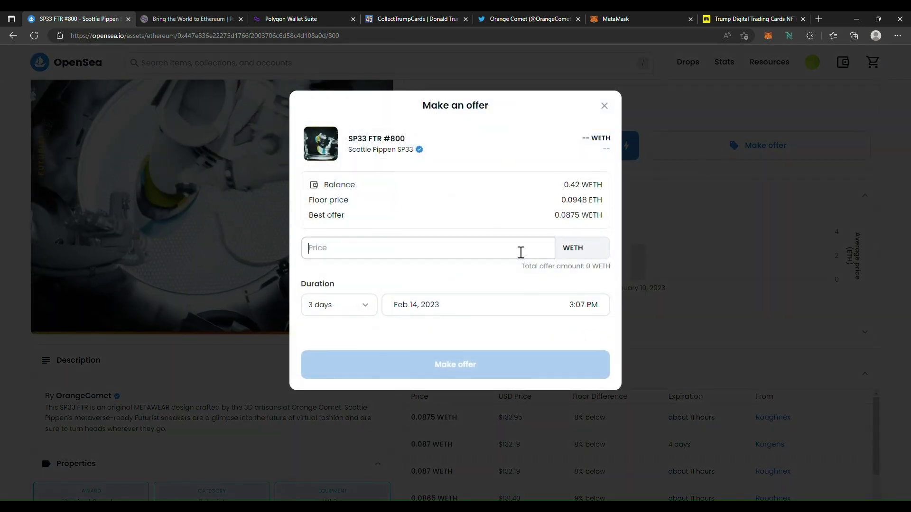
type(".")
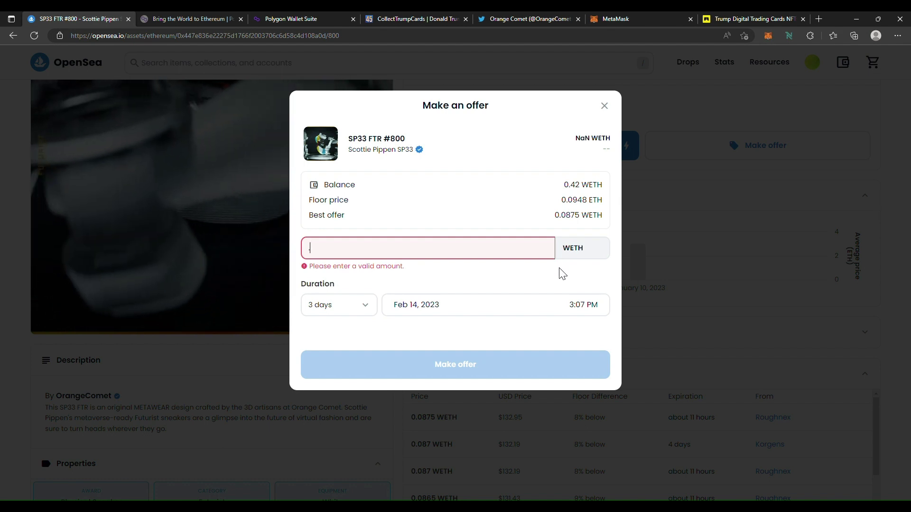
type("1")
left_click(604, 105)
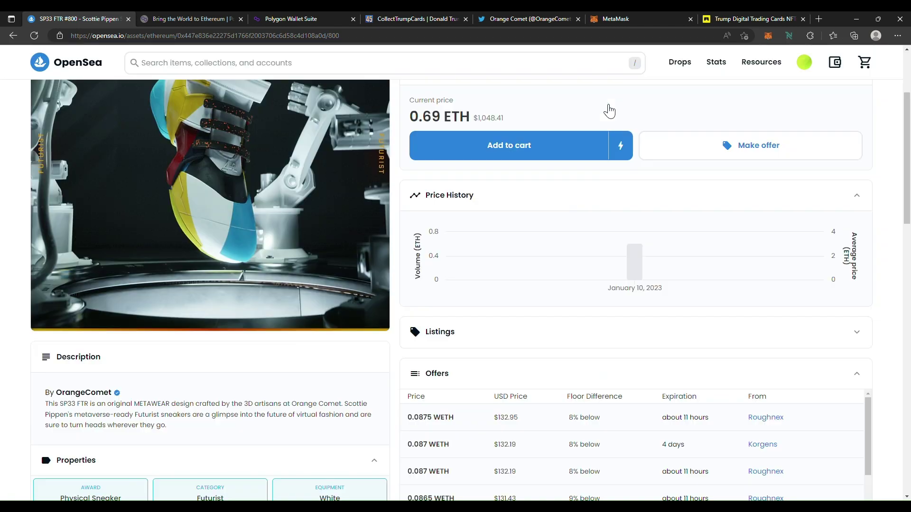
scroll(623, 266, "down", 1)
scroll(623, 267, "up", 4)
scroll(541, 277, "down", 5)
scroll(657, 244, "up", 3)
Submit a 0.2 WETH, 3-day offer on SP33 FTR #800.
left_click(748, 150)
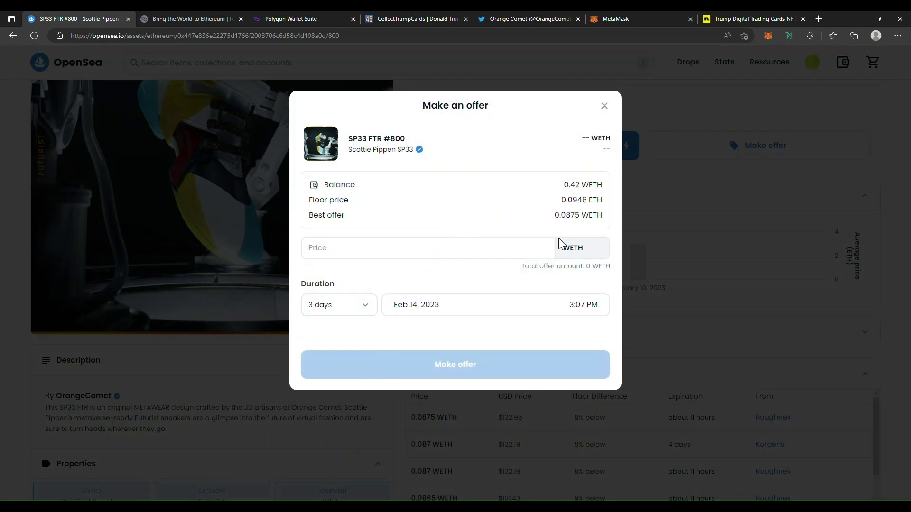
type(".")
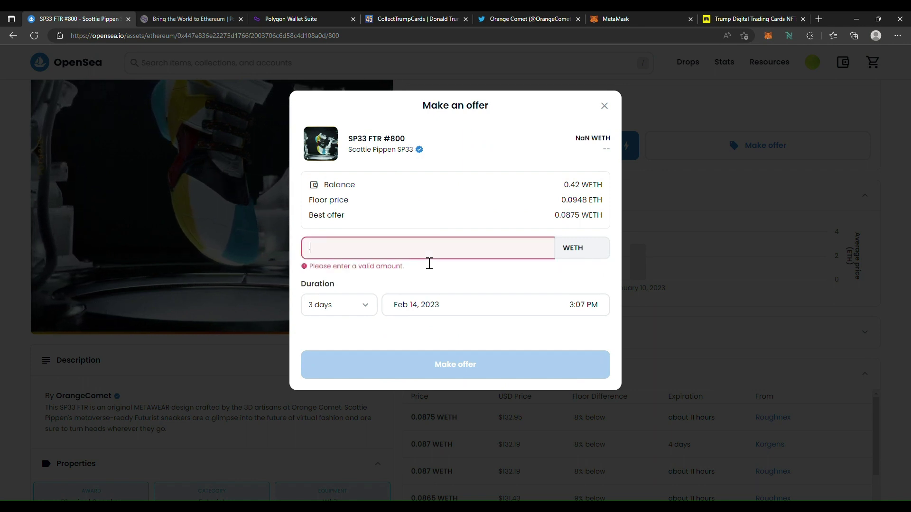
type("2")
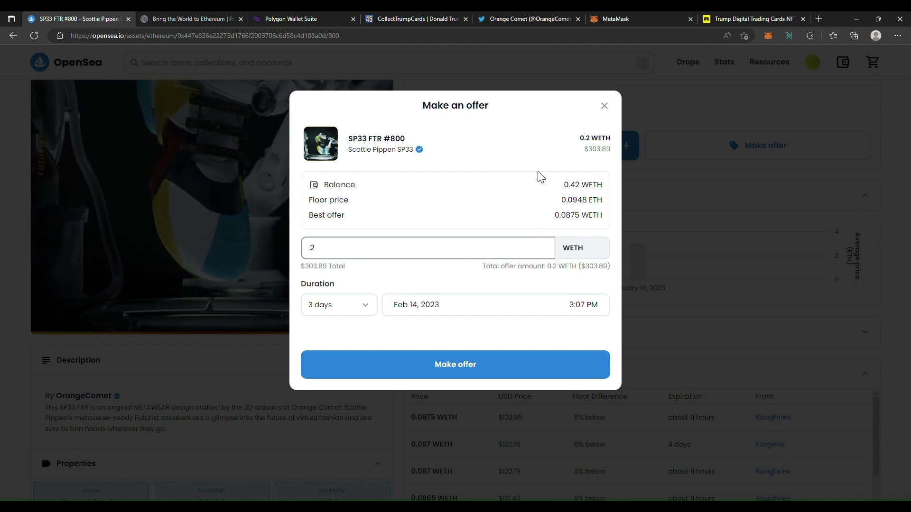
left_click(458, 363)
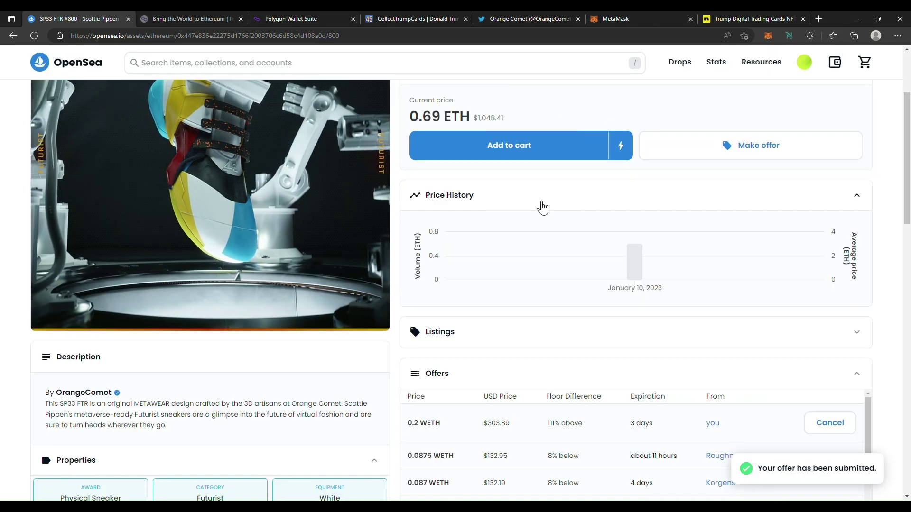
scroll(576, 244, "down", 1)
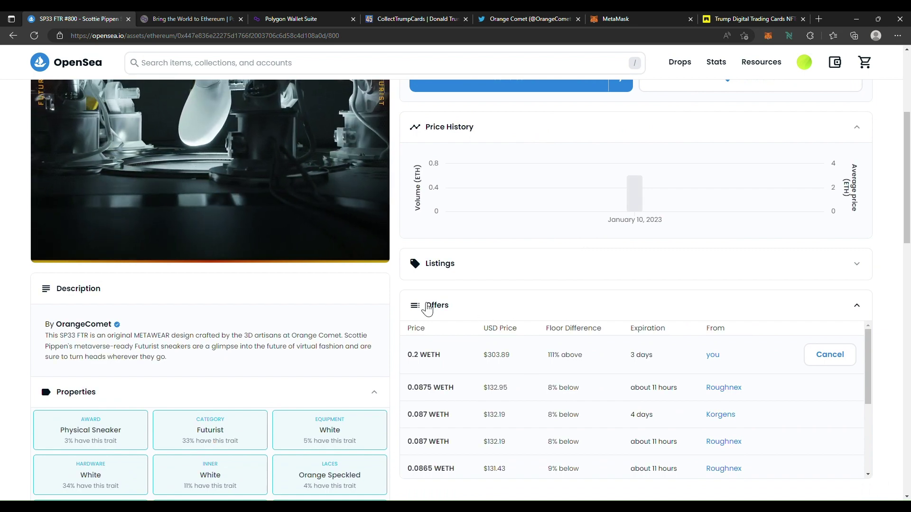
scroll(472, 281, "up", 3)
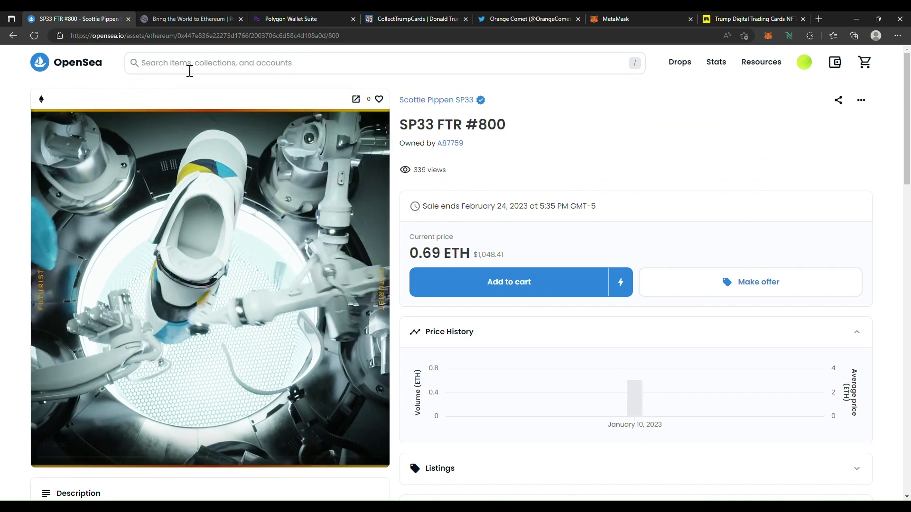
Go back to the results and offer 0.2 WETH on SP33 MOD #909 (listed 0.7 ETH).
left_click(13, 36)
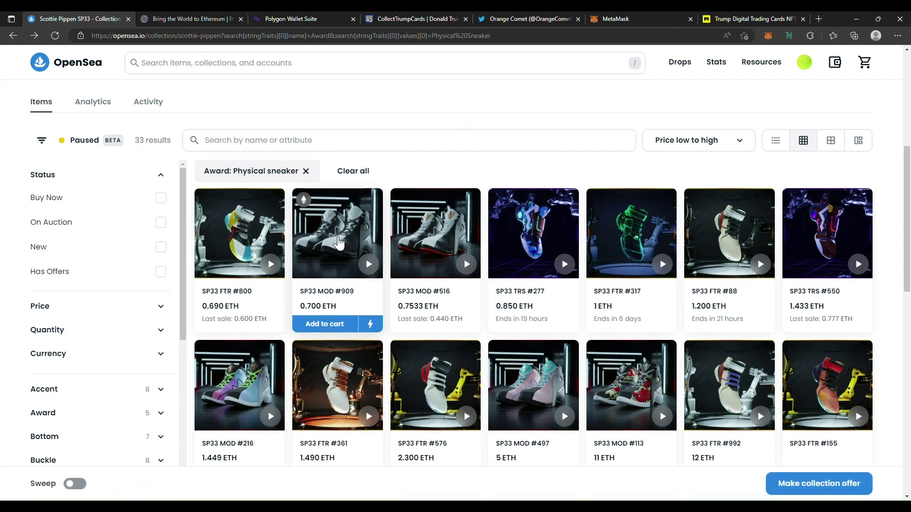
left_click(338, 243)
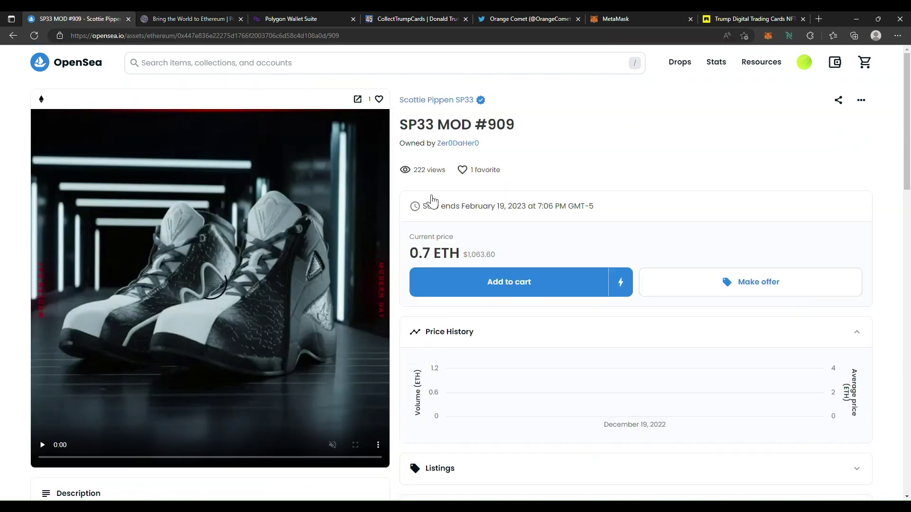
left_click(732, 280)
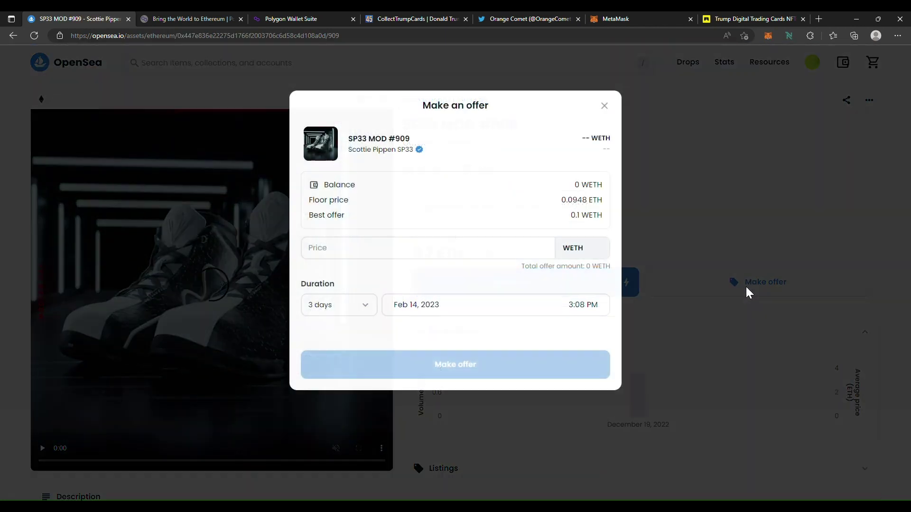
left_click(508, 258)
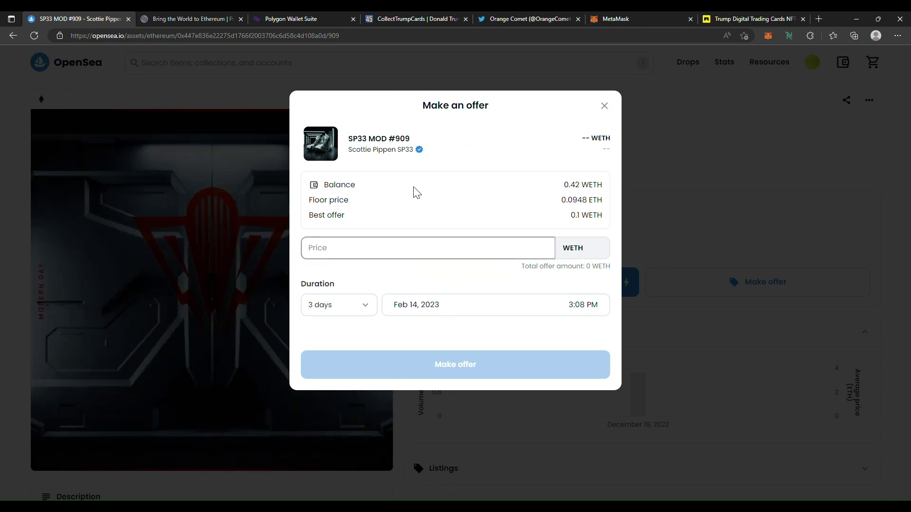
type(".2")
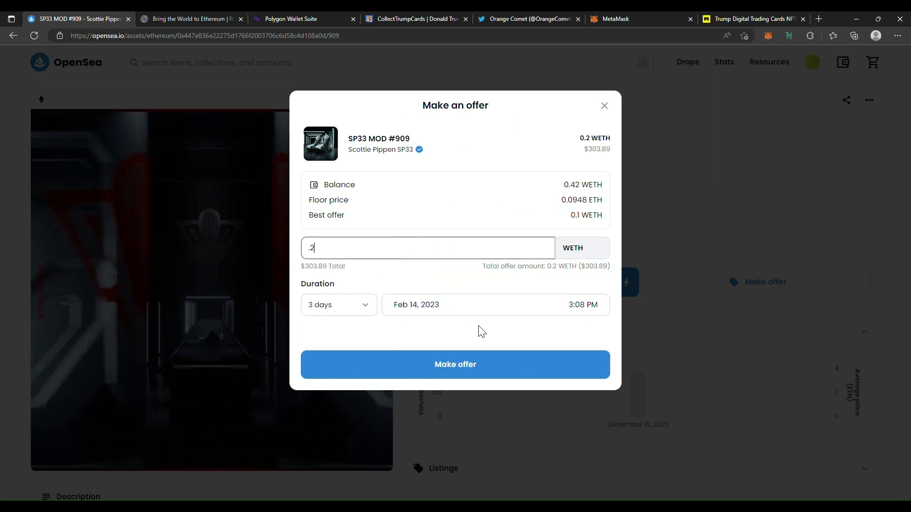
left_click(507, 370)
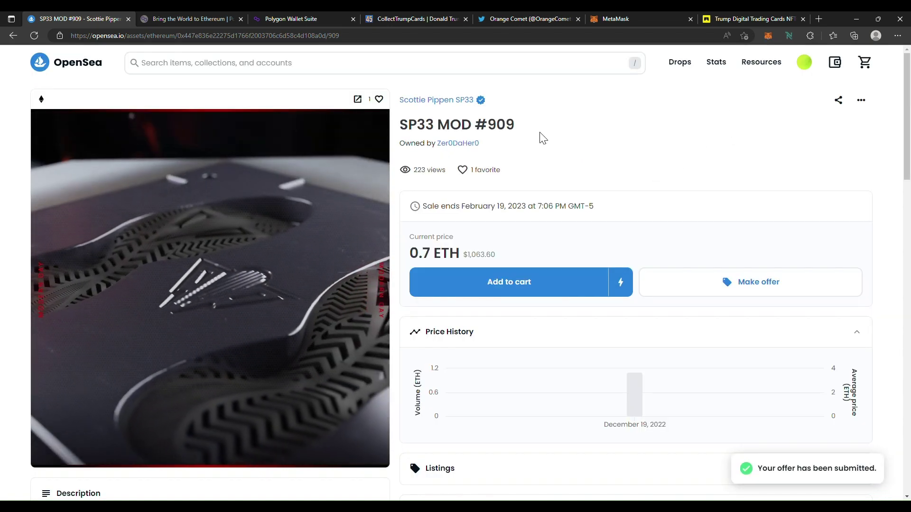
scroll(677, 228, "down", 5)
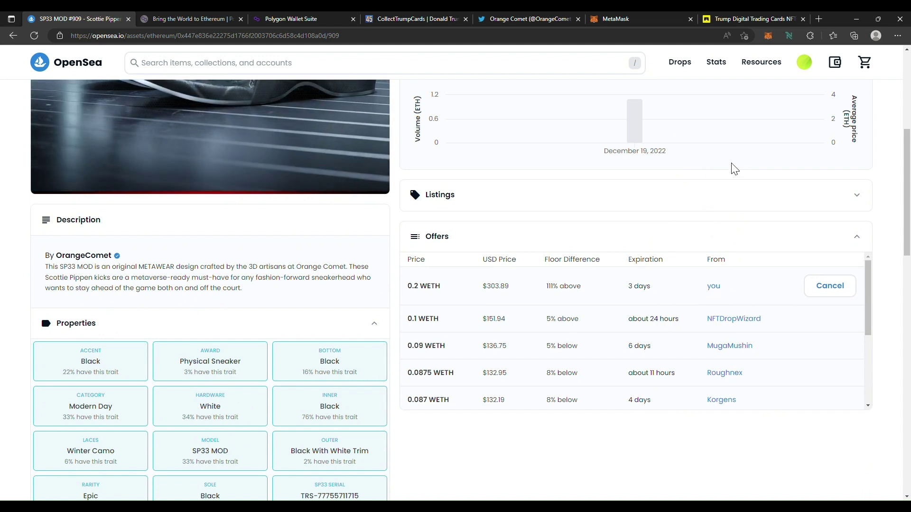
scroll(738, 170, "up", 6)
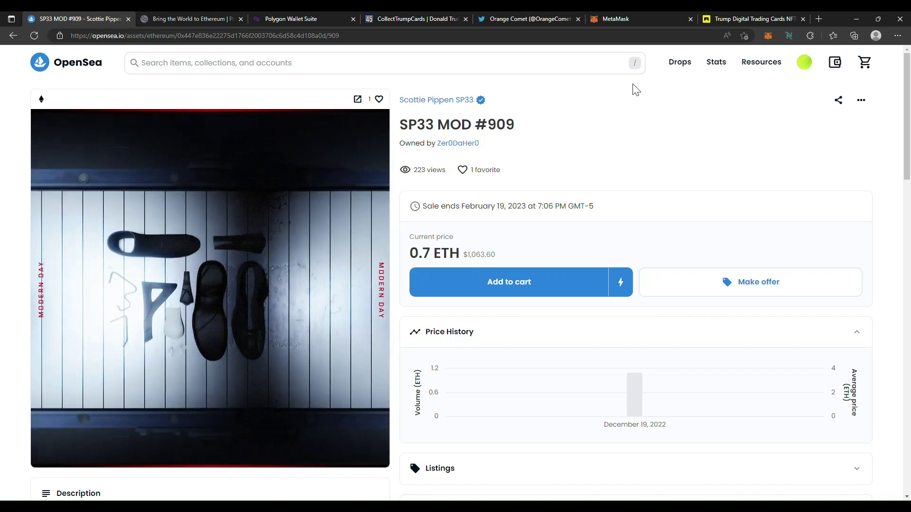
Return to the OpenSea homepage with featured collections and the Trending list led by Doodies.
left_click(86, 69)
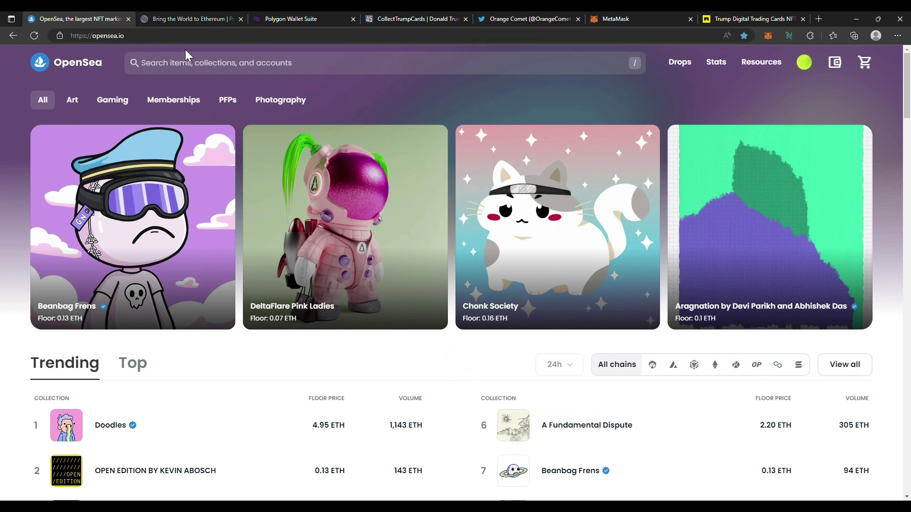
left_click(206, 72)
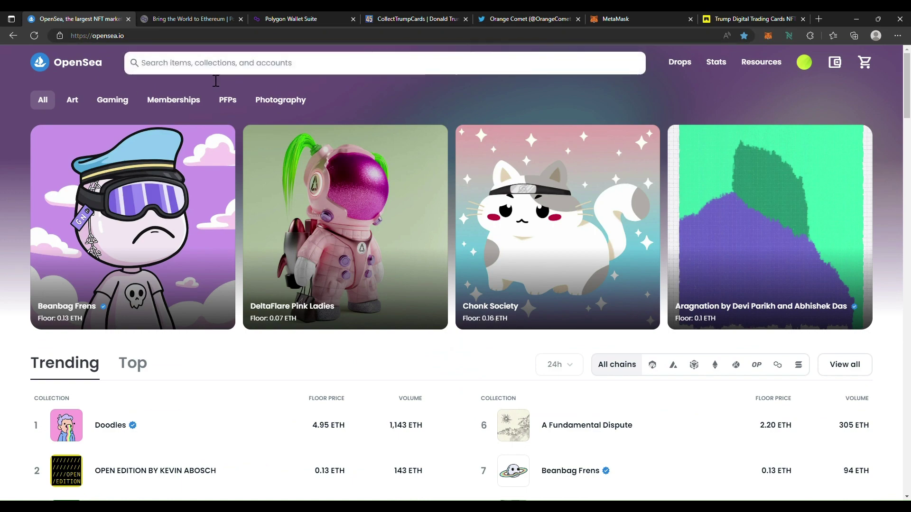